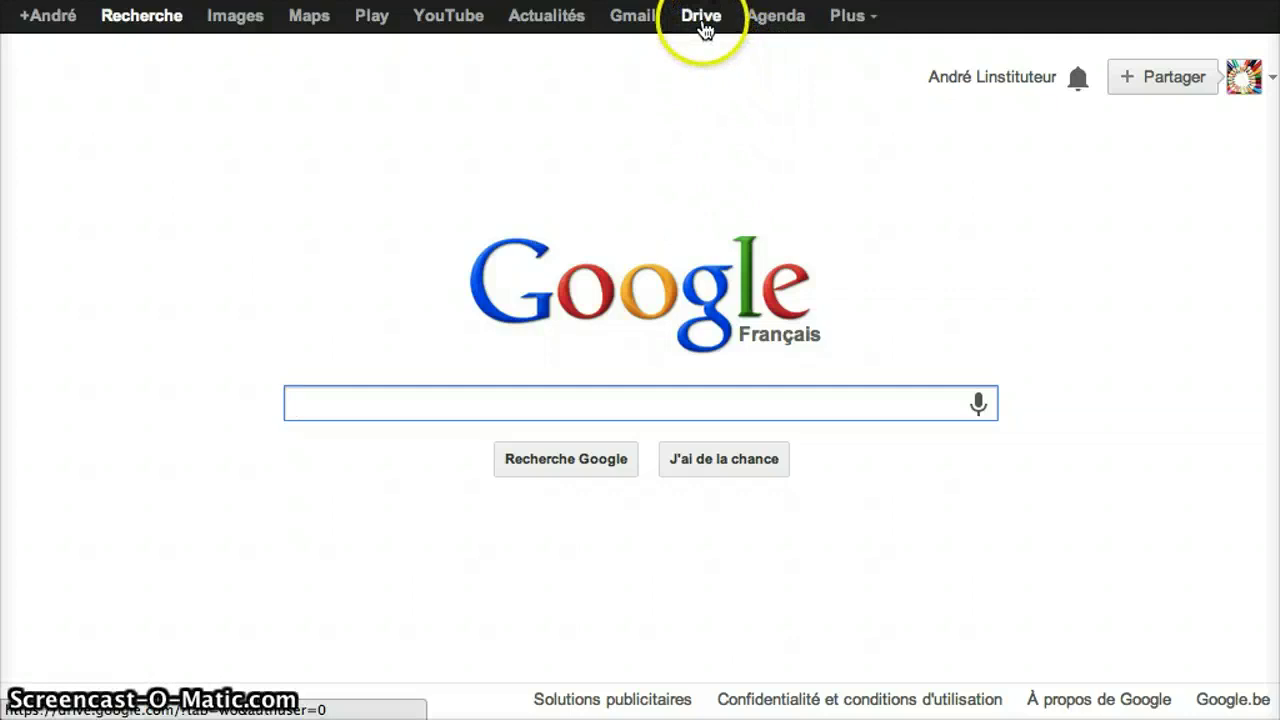
- Open Google Drive to list Formes géométriques and Tuto 3 : Plan de l'exposé
{"action": "left_click", "coordinate": [704, 28]}
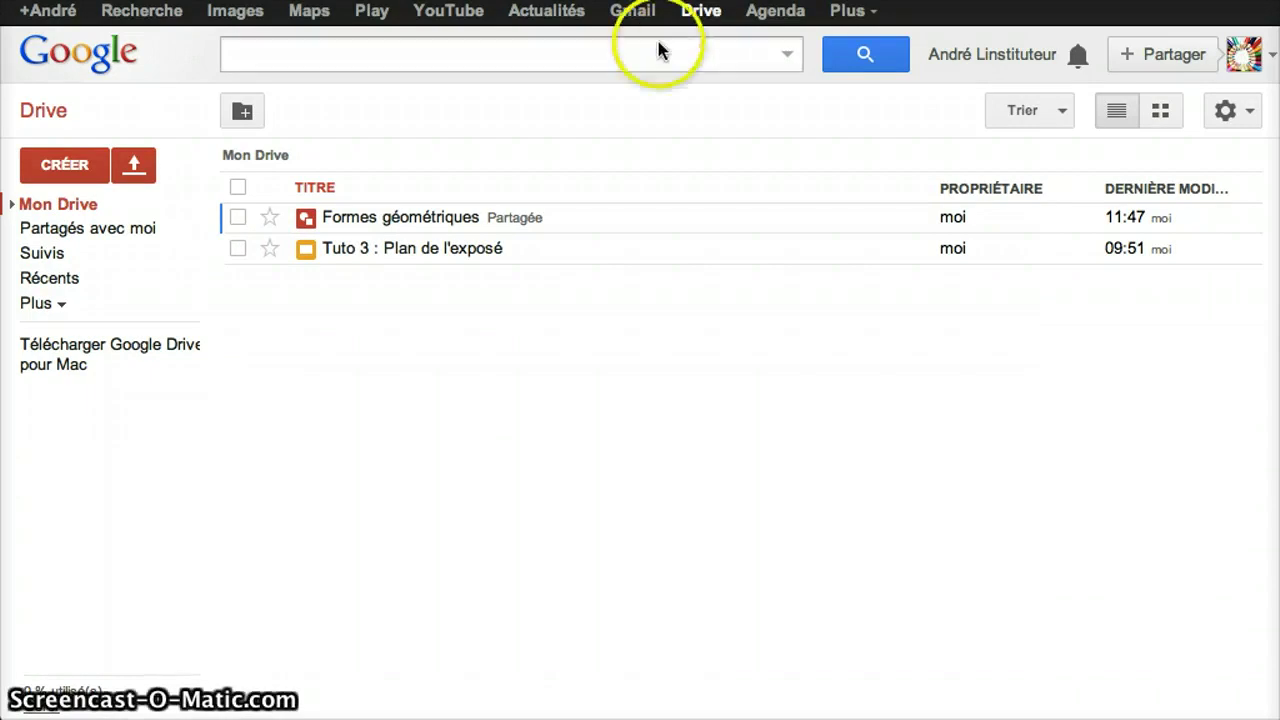
- Open the shared Formes géométriques drawing from Mon Drive
{"action": "left_click", "coordinate": [63, 171]}
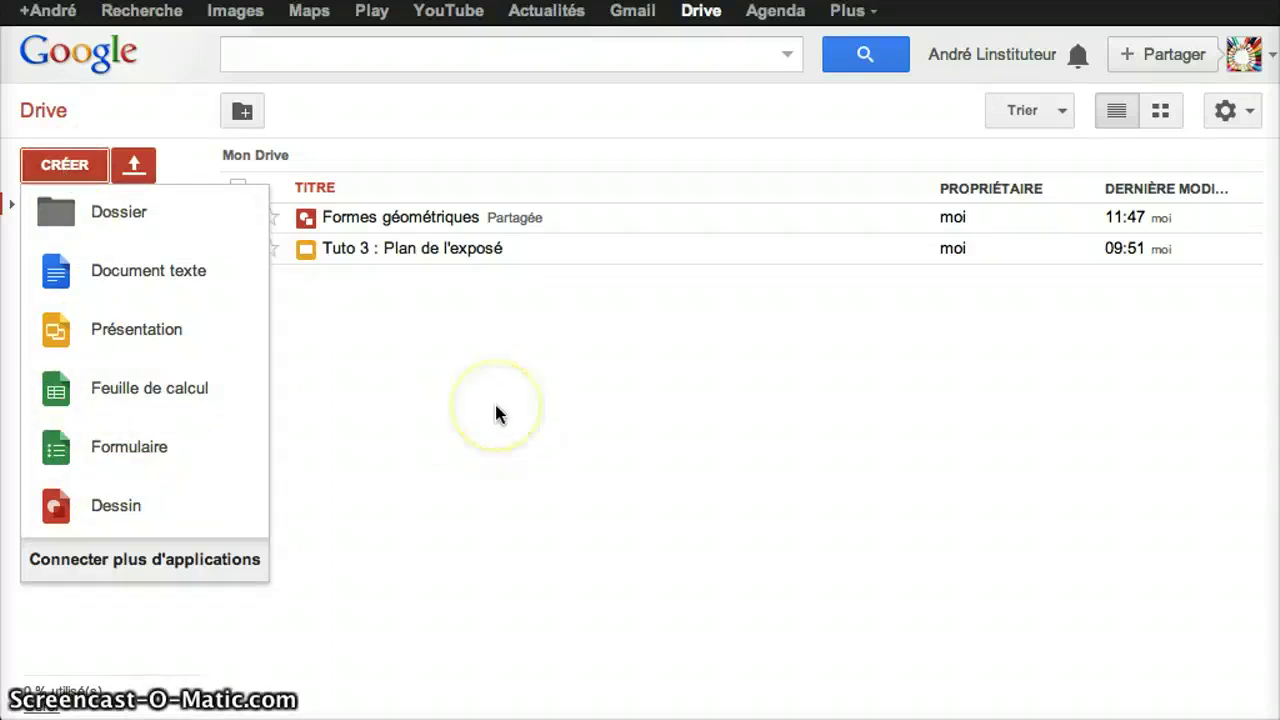
{"action": "left_click", "coordinate": [431, 231]}
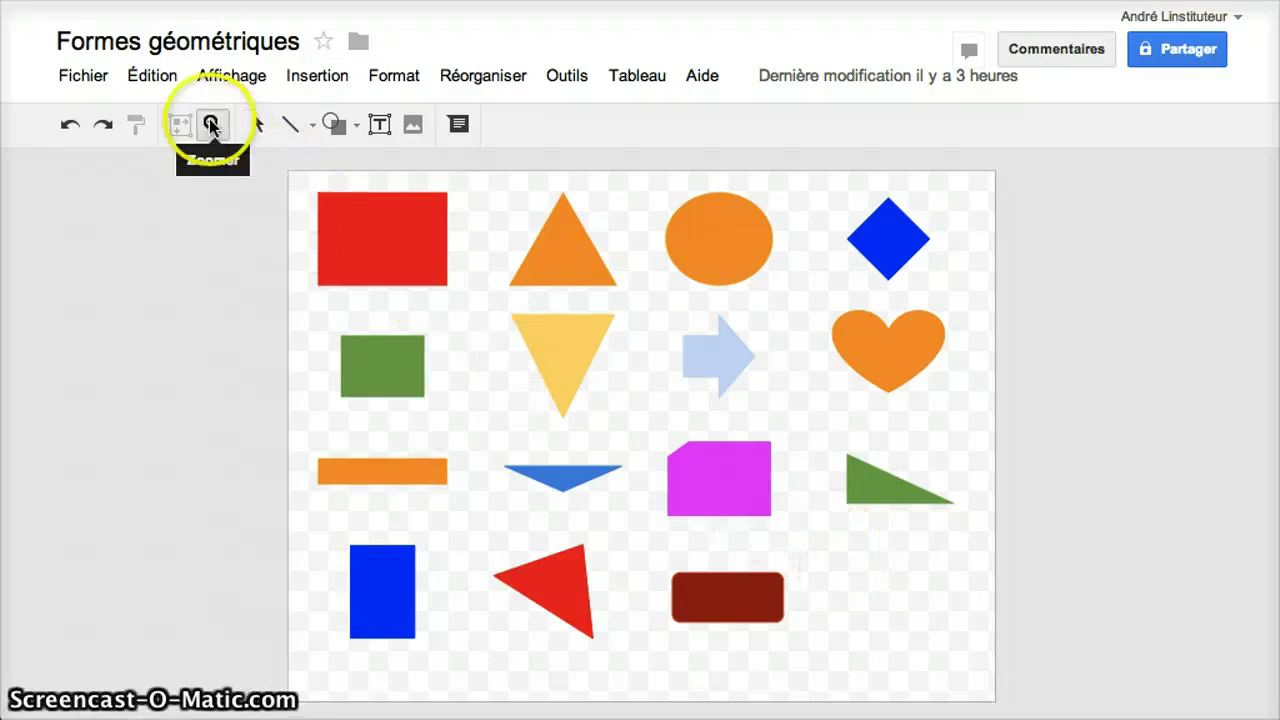
- Zoom in on the lower rows of shapes, then return to the Select tool
{"action": "left_click", "coordinate": [211, 124]}
{"action": "left_click", "coordinate": [813, 560]}
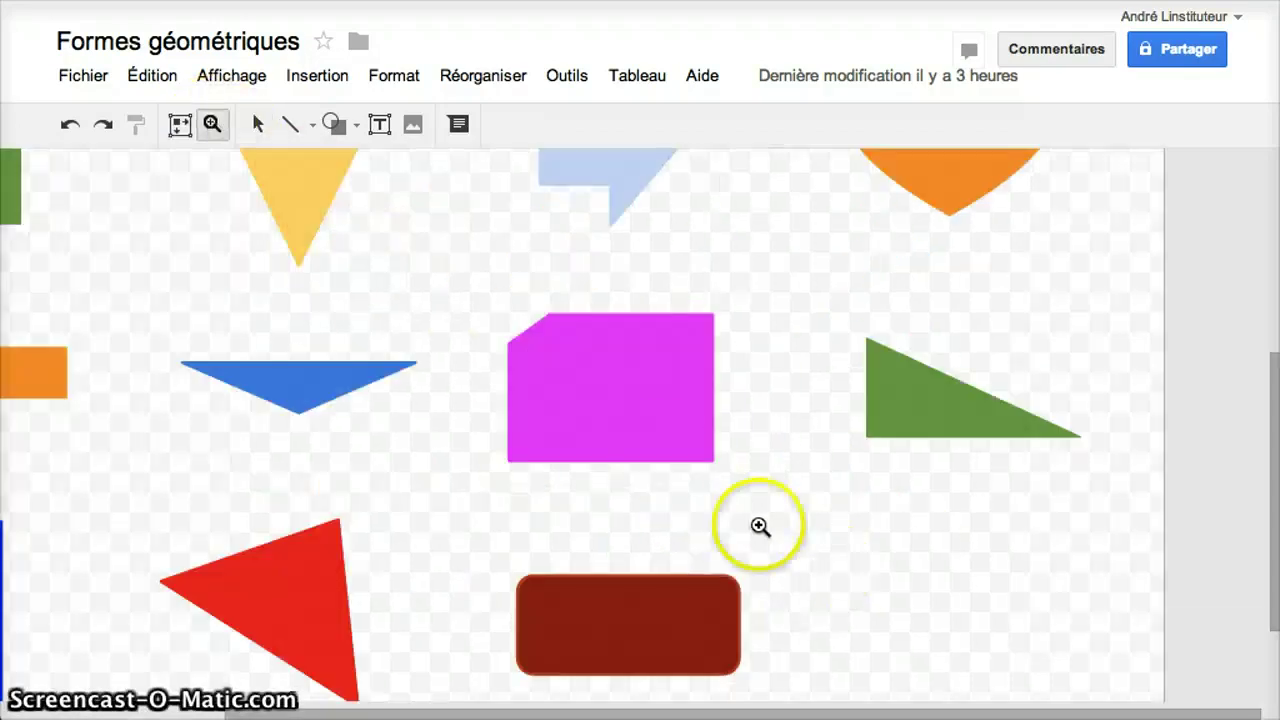
{"action": "left_click", "coordinate": [257, 124]}
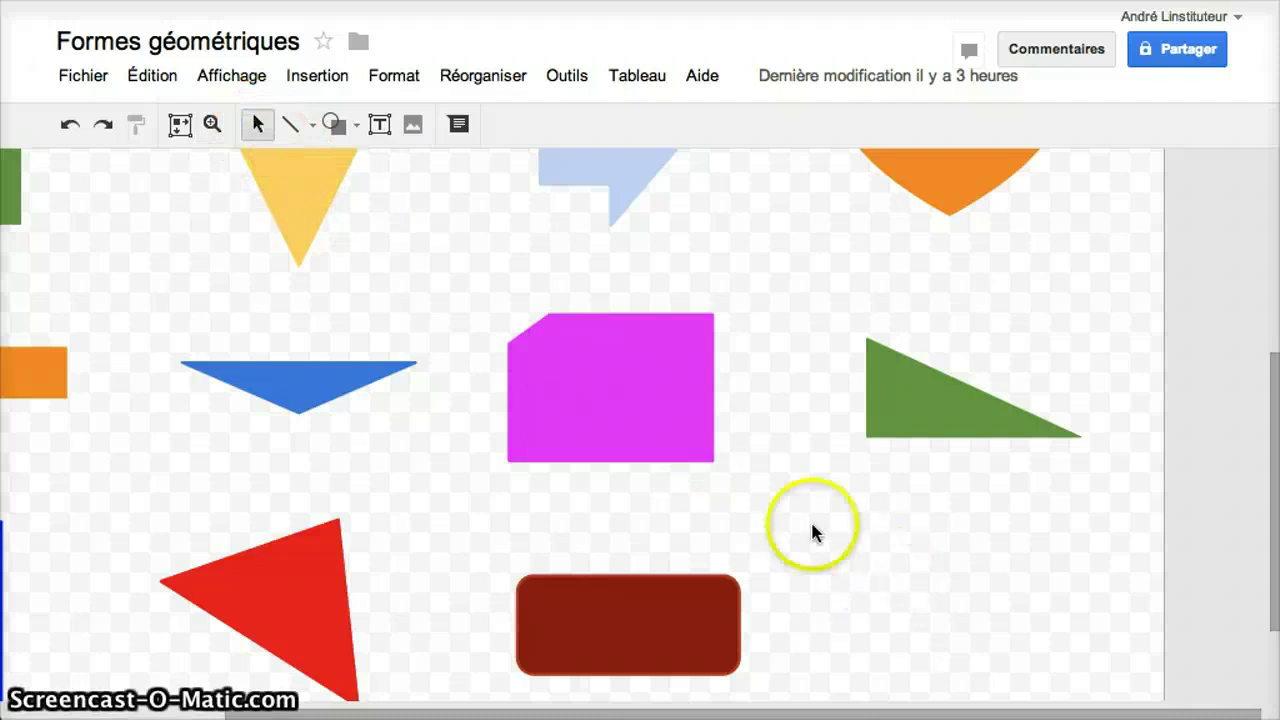
- Choose the L-shaped half-frame from the Formes shape gallery
{"action": "left_click", "coordinate": [335, 123]}
{"action": "mouse_move", "coordinate": [355, 172]}
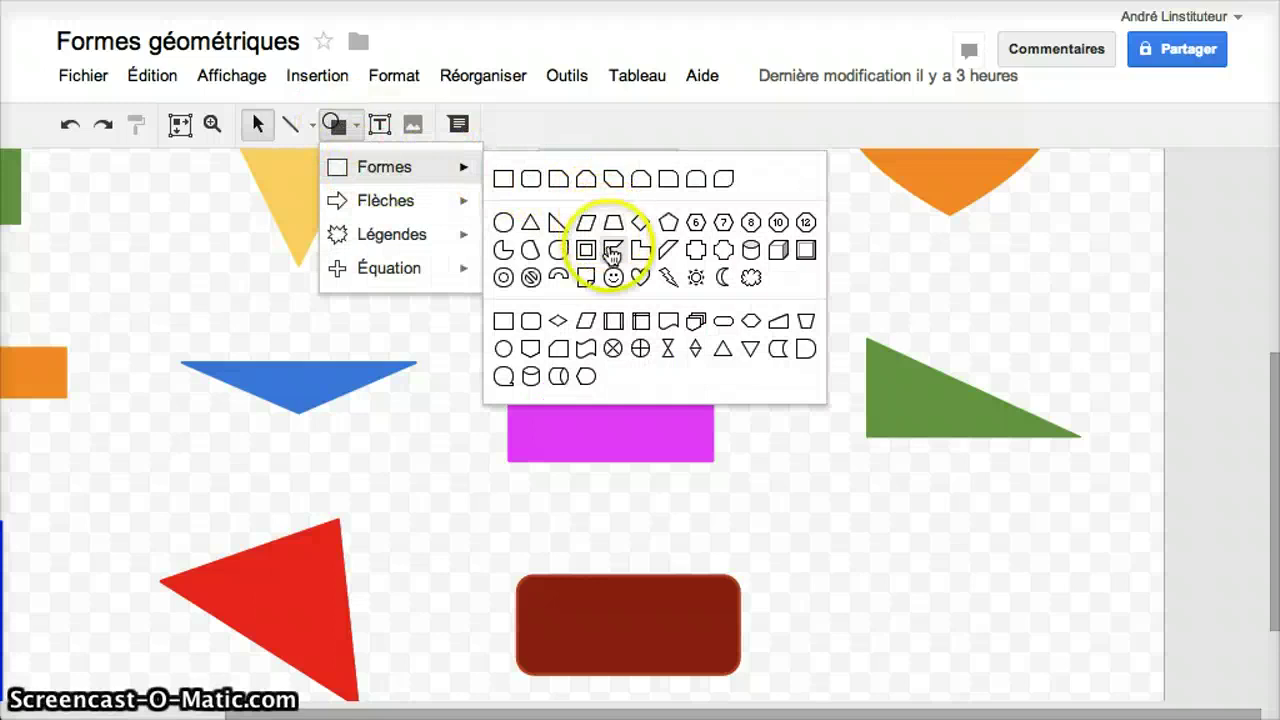
{"action": "left_click", "coordinate": [612, 250]}
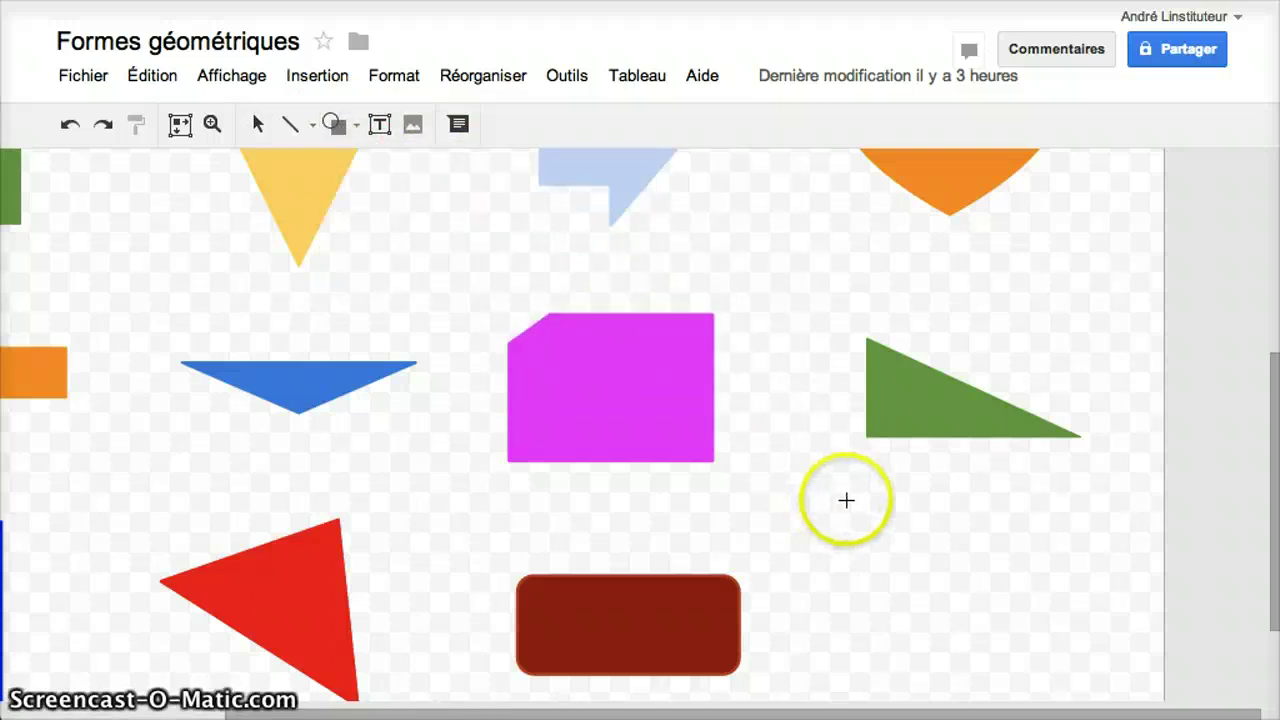
- Draw the half-frame at the lower right with bright green fill and green outline
{"action": "left_click_drag", "start_coordinate": [871, 528], "coordinate": [1058, 632]}
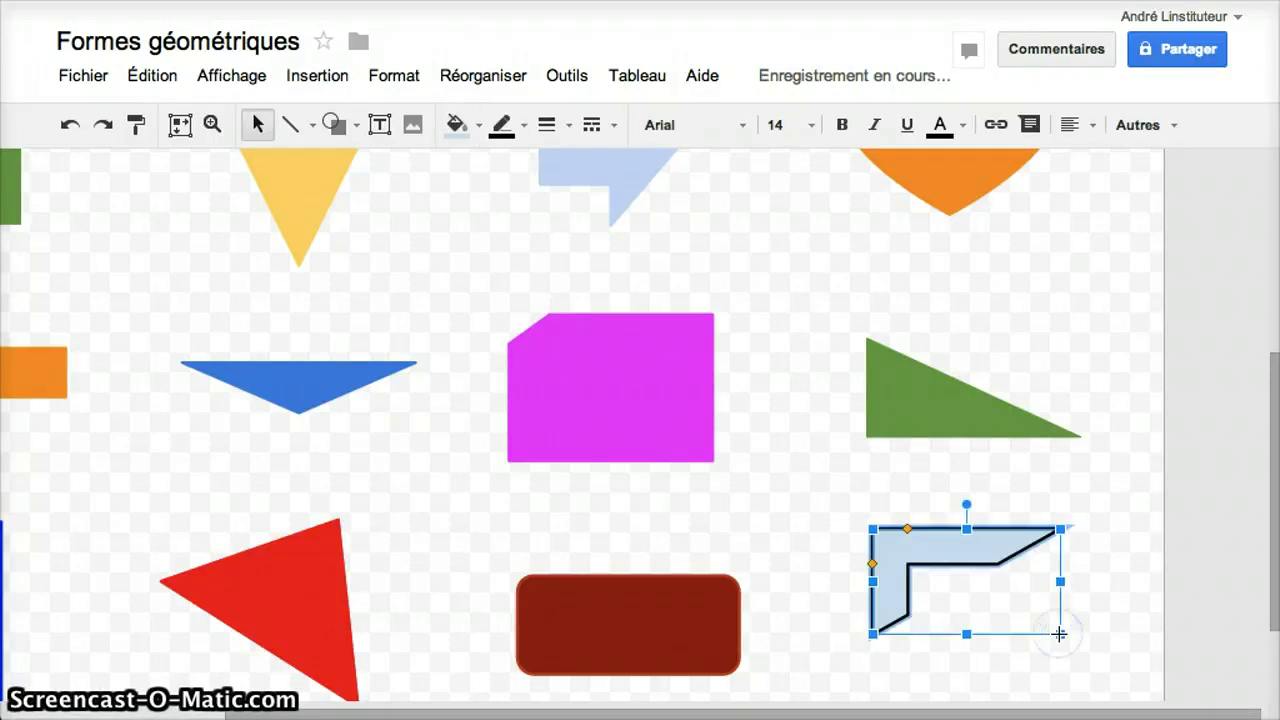
{"action": "left_click", "coordinate": [458, 127]}
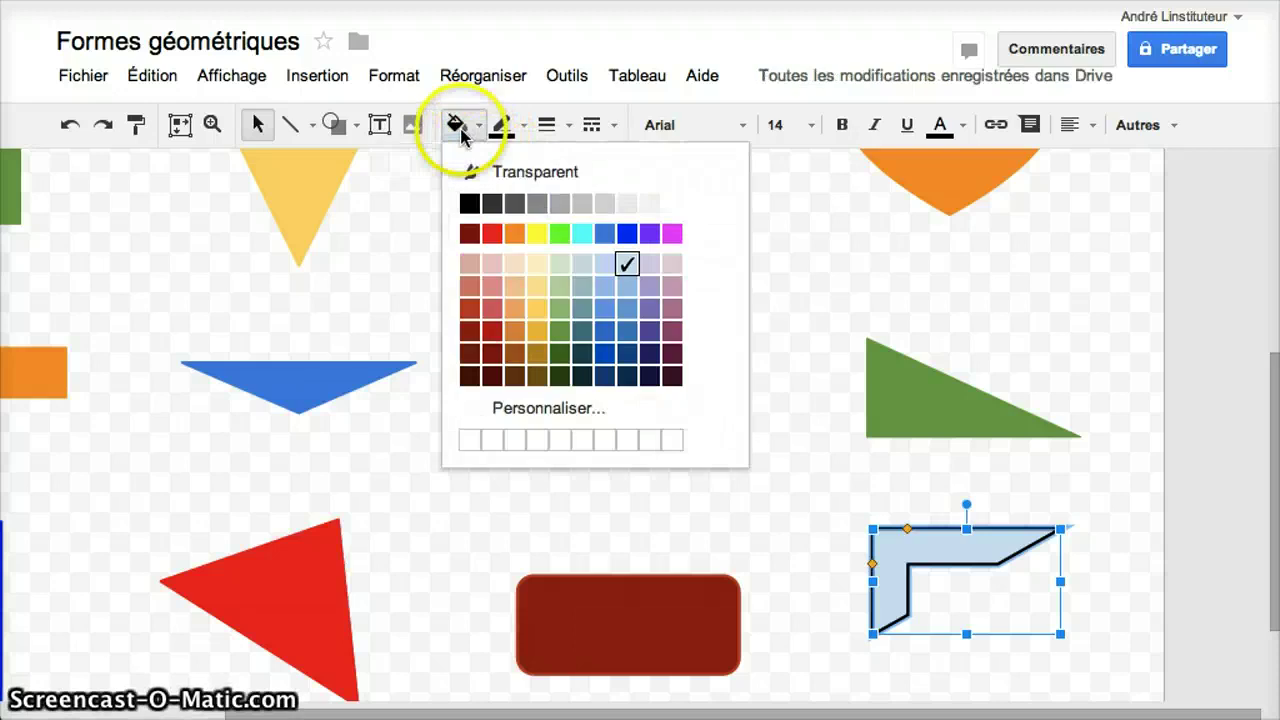
{"action": "left_click", "coordinate": [559, 234]}
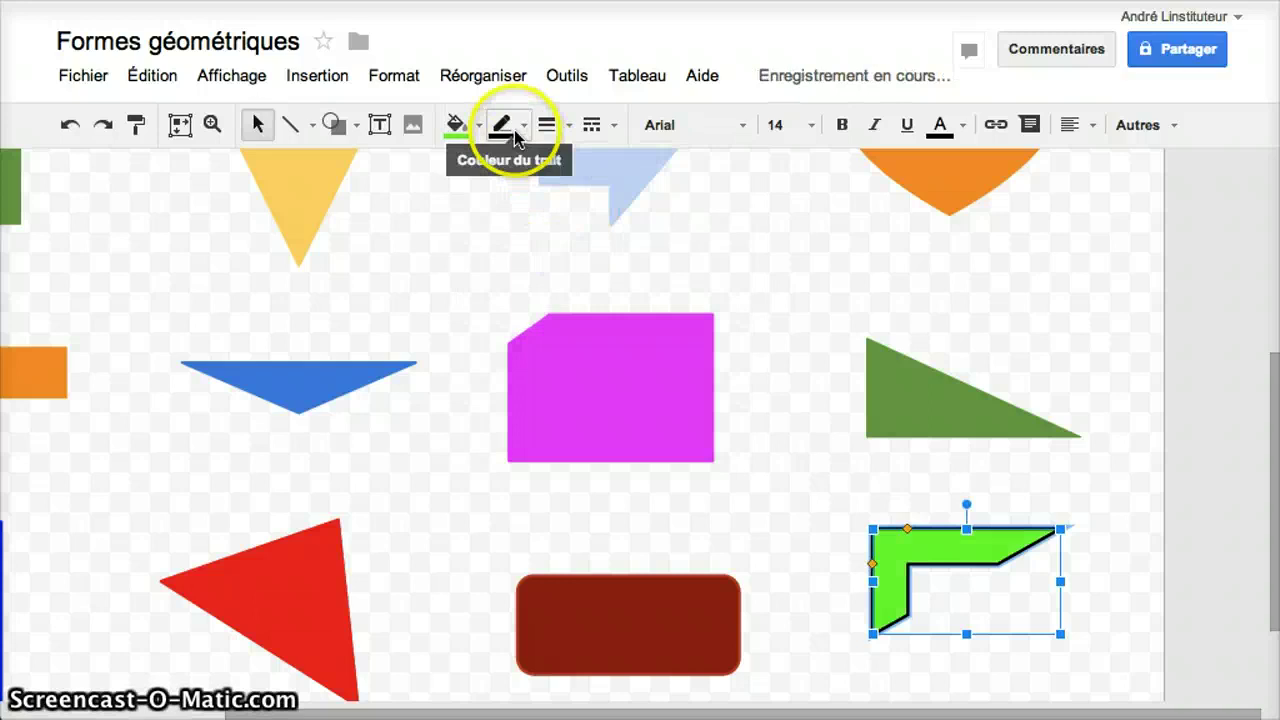
{"action": "left_click", "coordinate": [514, 130]}
{"action": "left_click", "coordinate": [607, 238]}
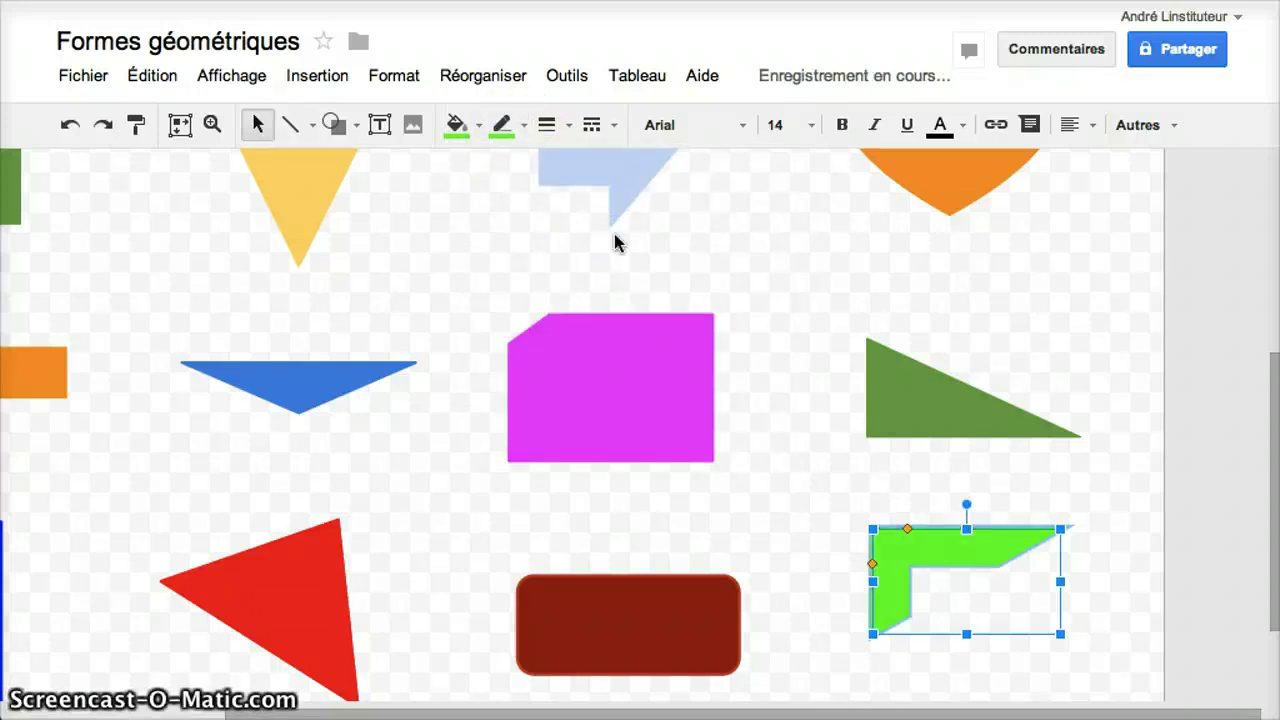
{"action": "left_click", "coordinate": [755, 441]}
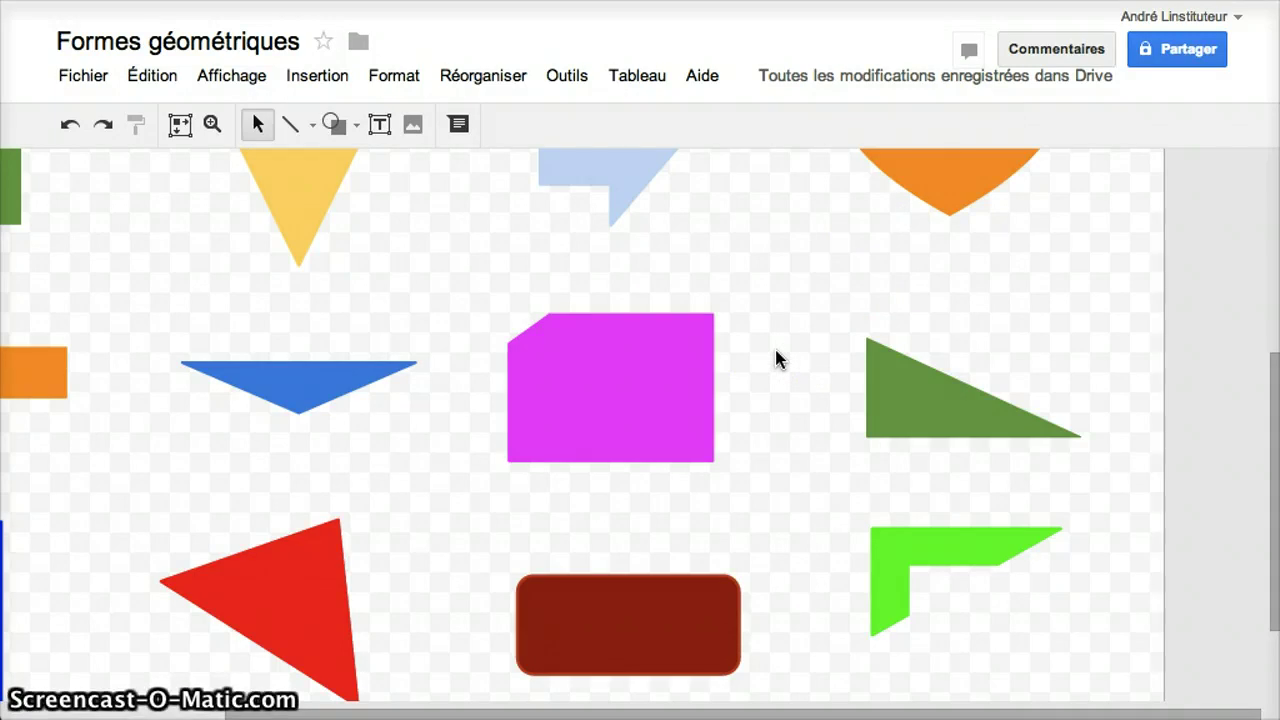
- Set the drawing's background (Arrière-plan) to solid white
{"action": "right_click", "coordinate": [776, 356]}
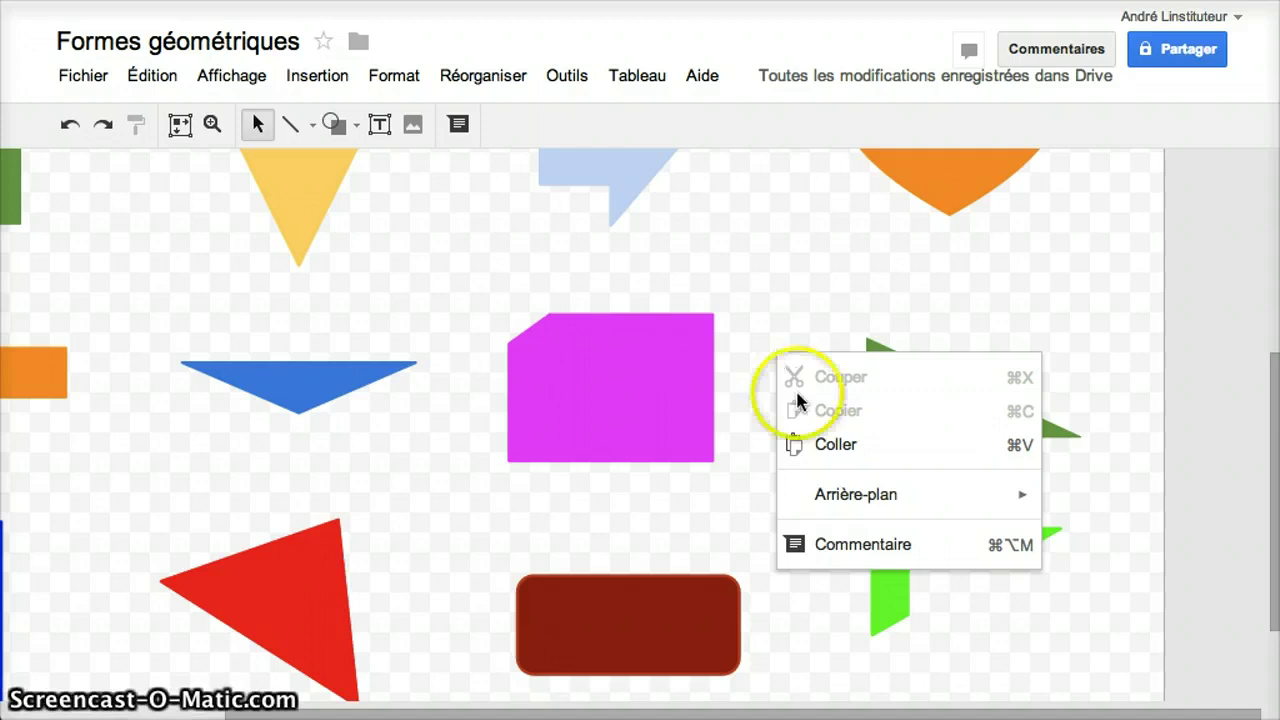
{"action": "mouse_move", "coordinate": [840, 496]}
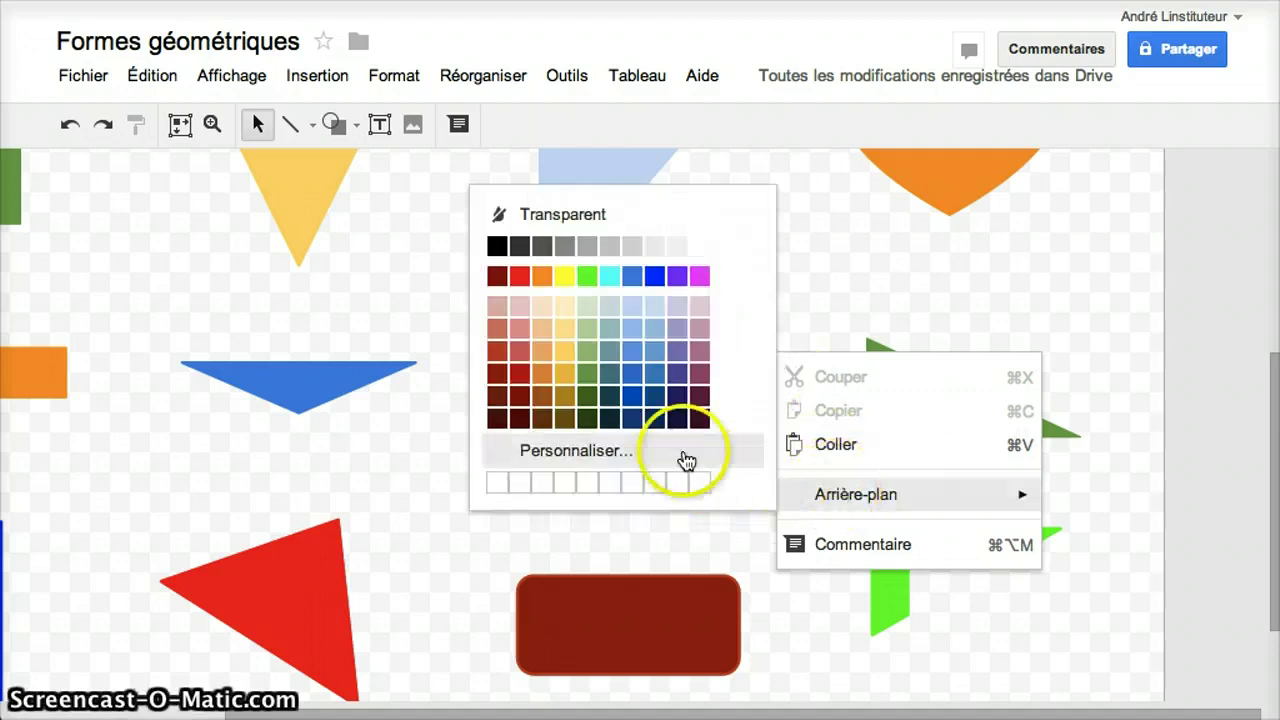
{"action": "left_click", "coordinate": [700, 246]}
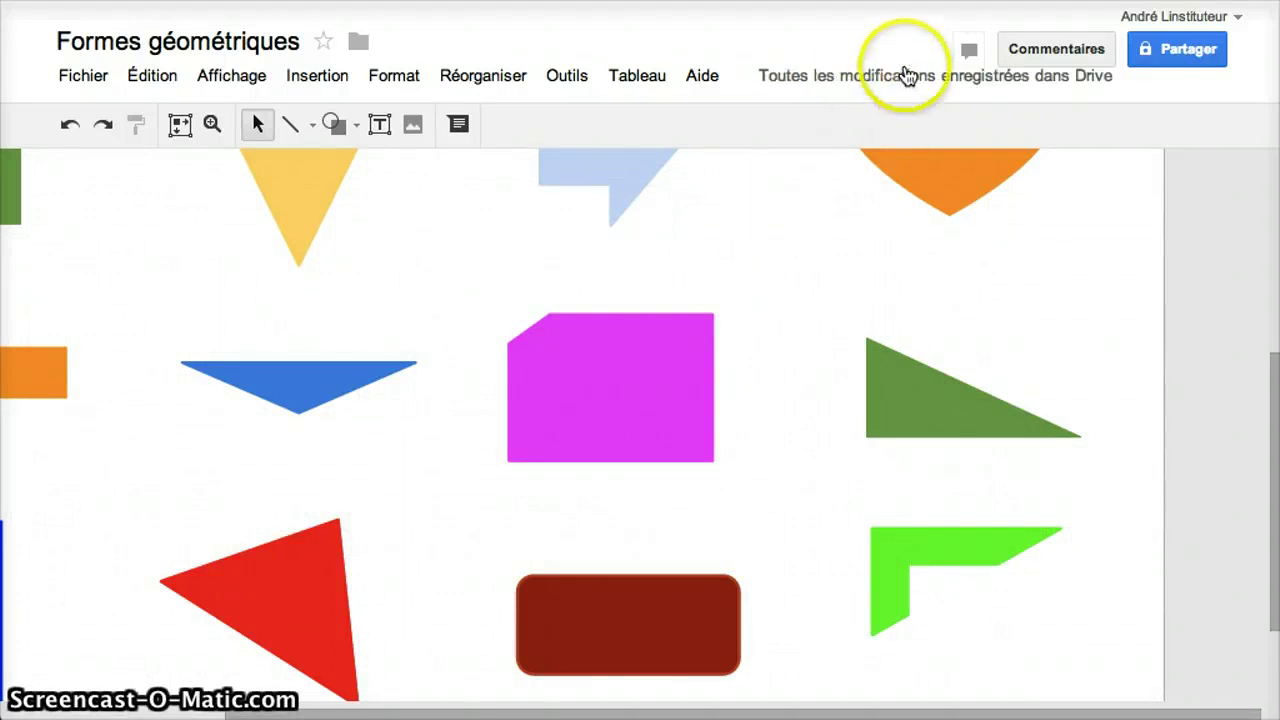
- Dismiss the autosave information bubble and launch Skitch from the Dock
{"action": "mouse_move", "coordinate": [868, 86]}
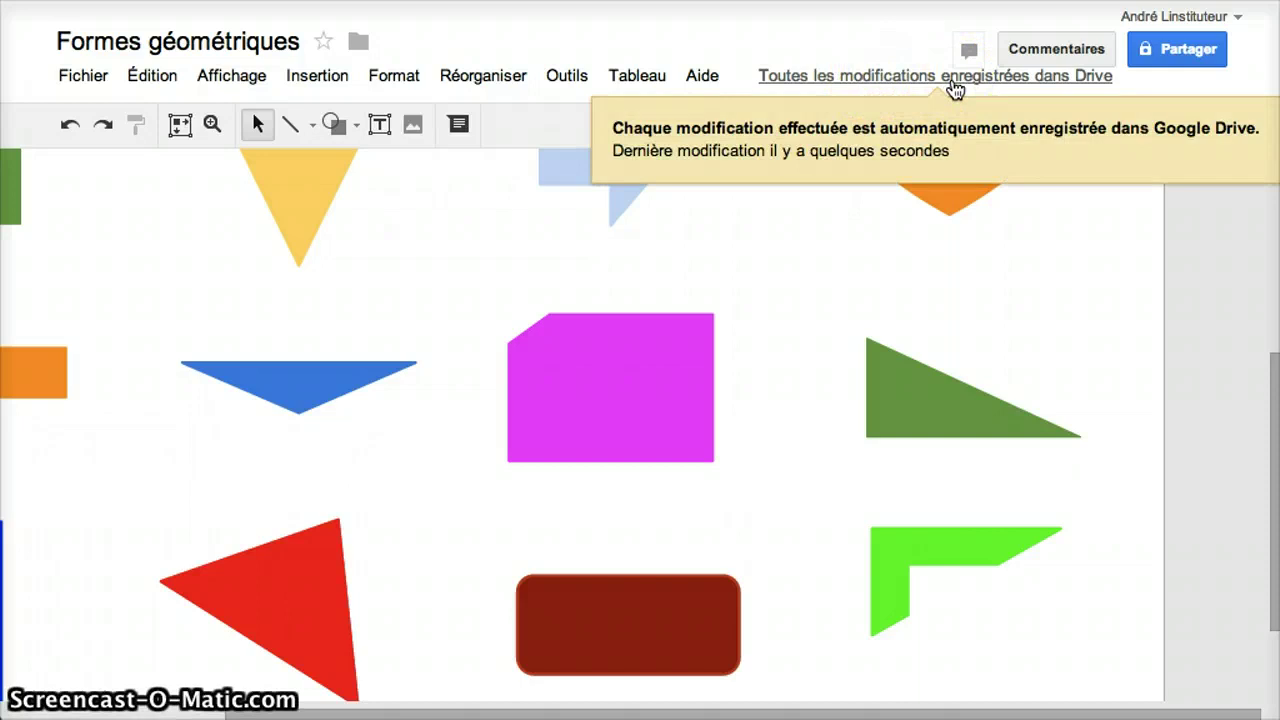
{"action": "left_click", "coordinate": [814, 288]}
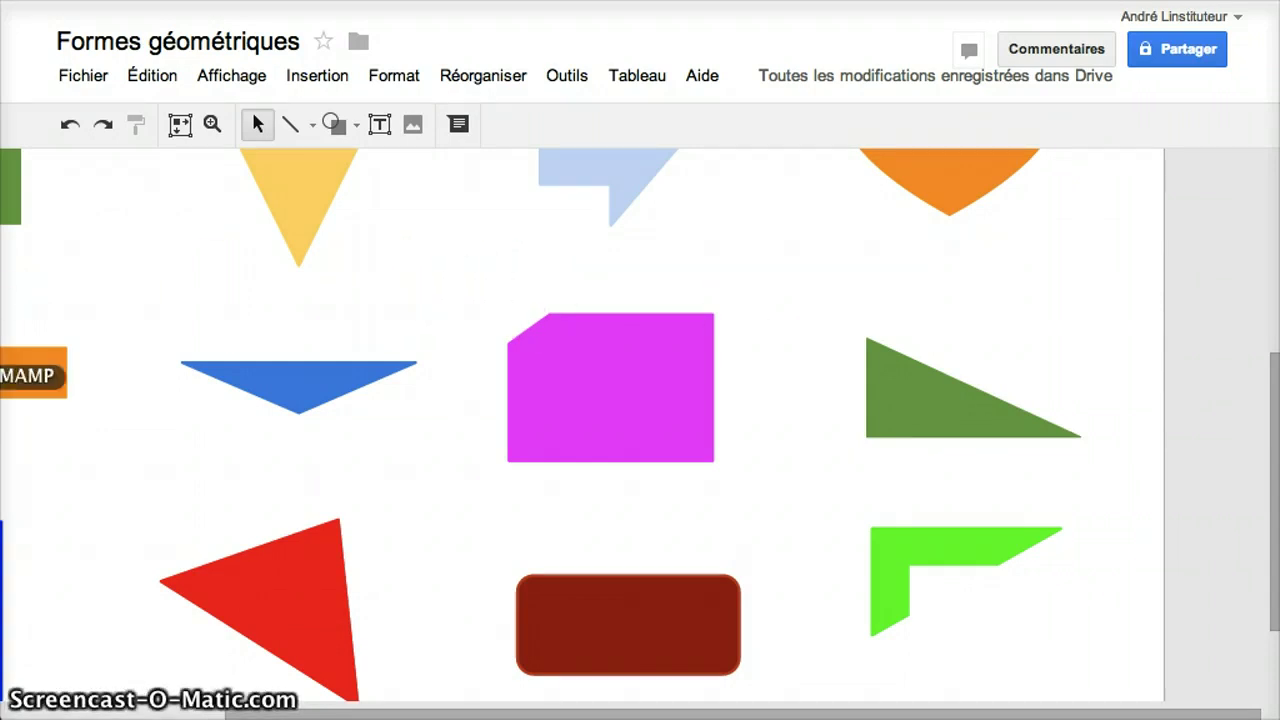
{"action": "left_click", "coordinate": [2, 592]}
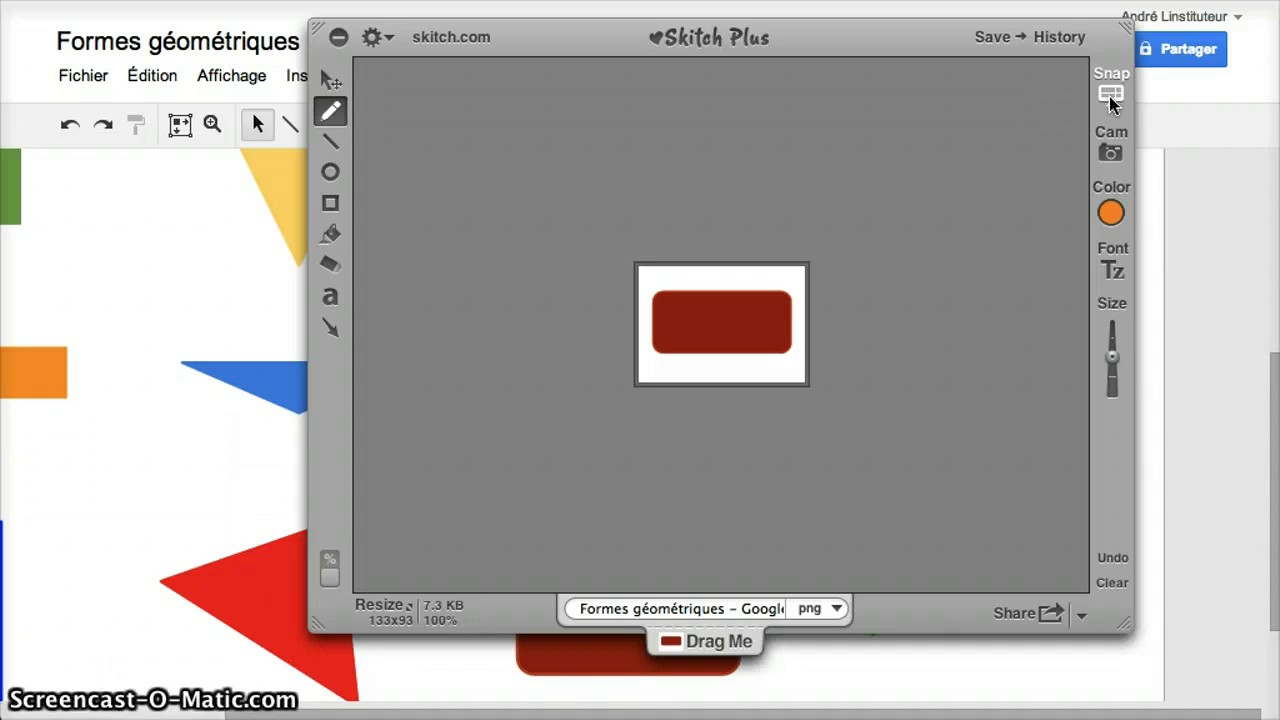
- Snap the green right triangle and export it as trianglerectangle PNG into demo-etigliss
{"action": "left_click", "coordinate": [1110, 96]}
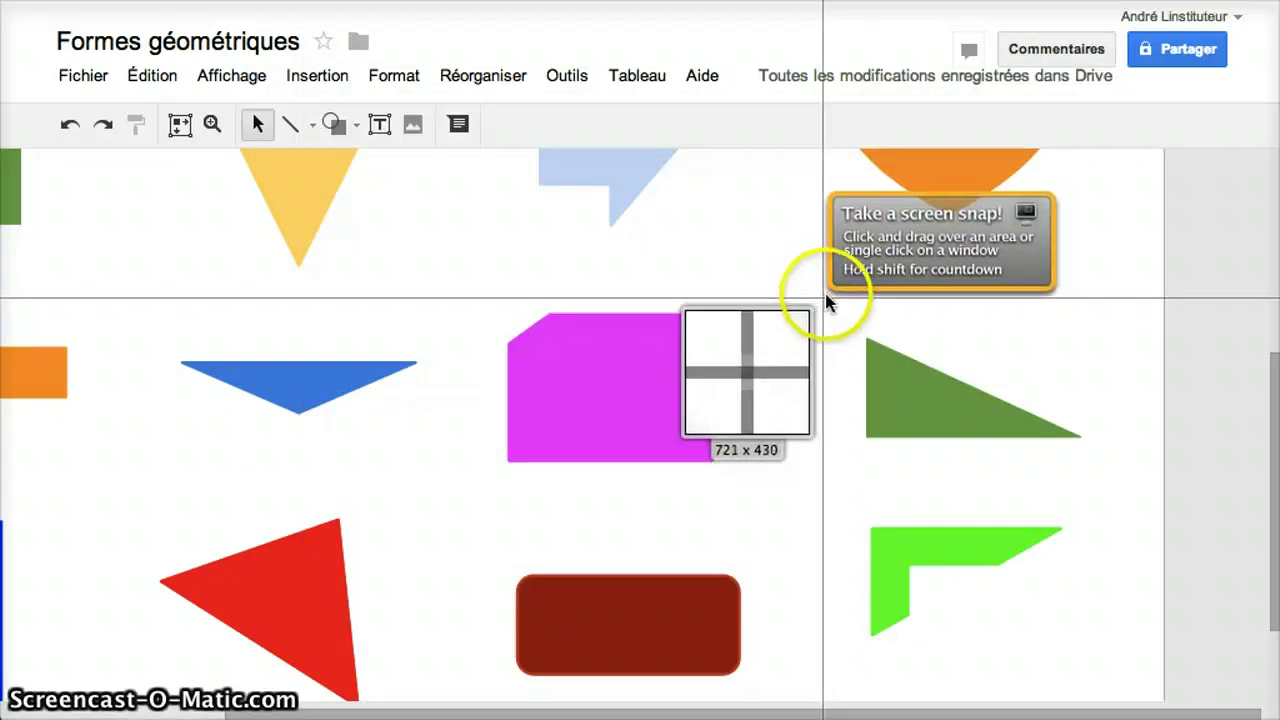
{"action": "left_click_drag", "start_coordinate": [844, 318], "coordinate": [1124, 449]}
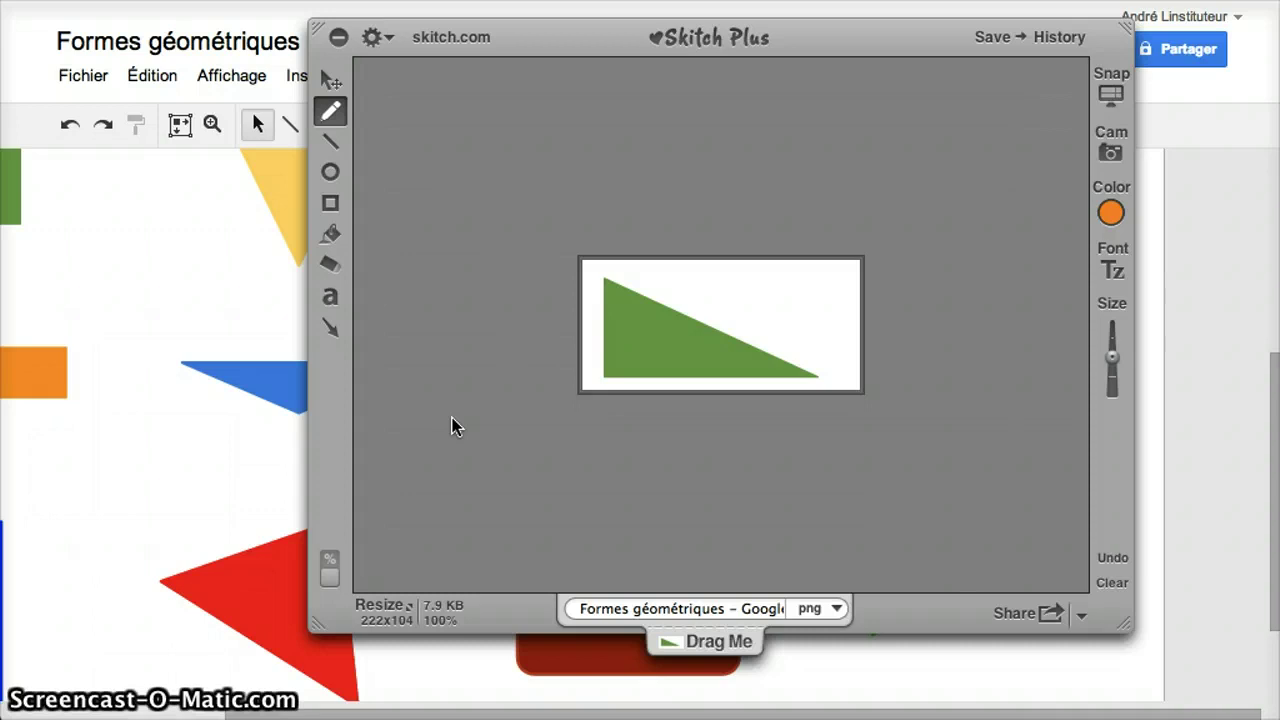
{"action": "key", "text": "v"}
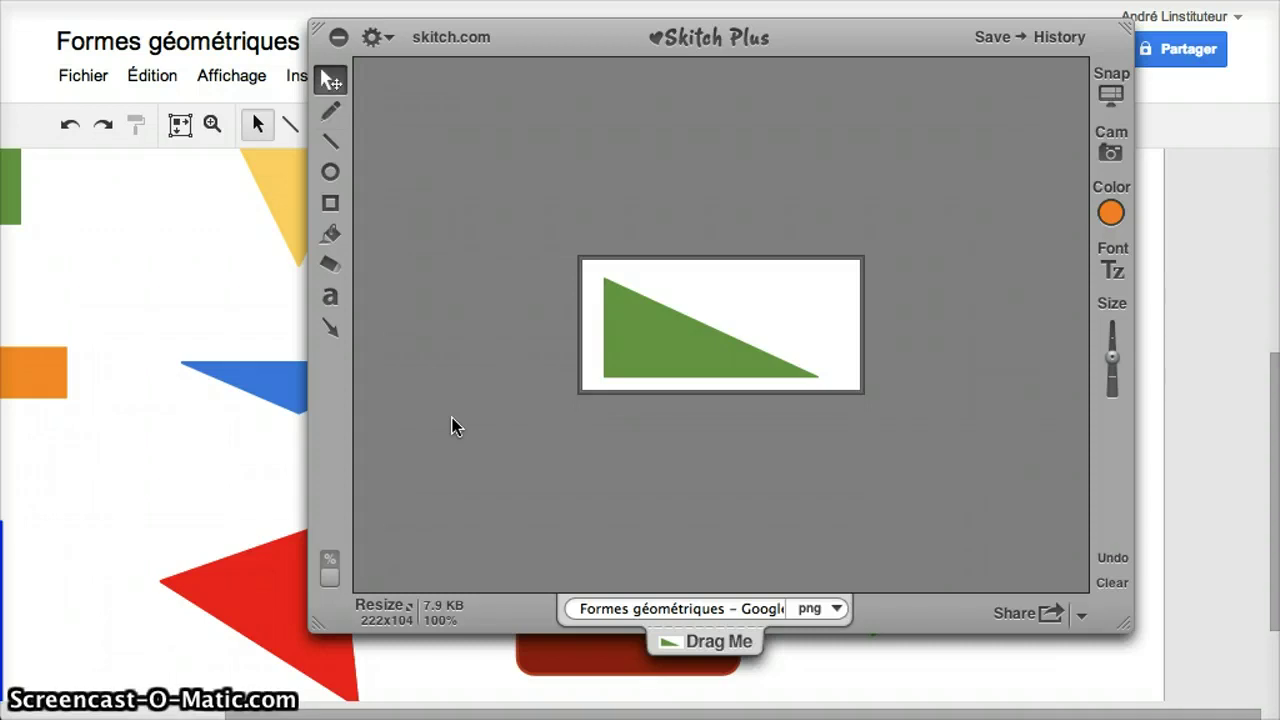
{"action": "key", "text": "super+shift+s"}
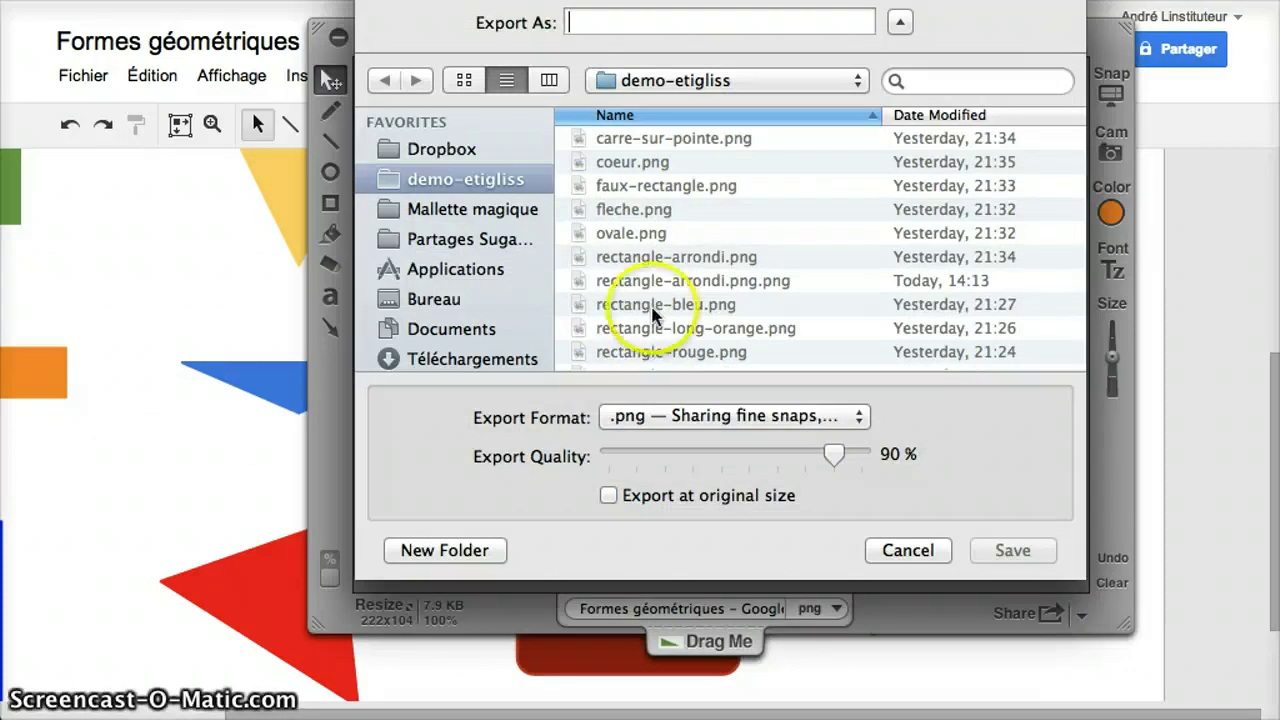
{"action": "left_click", "coordinate": [607, 22]}
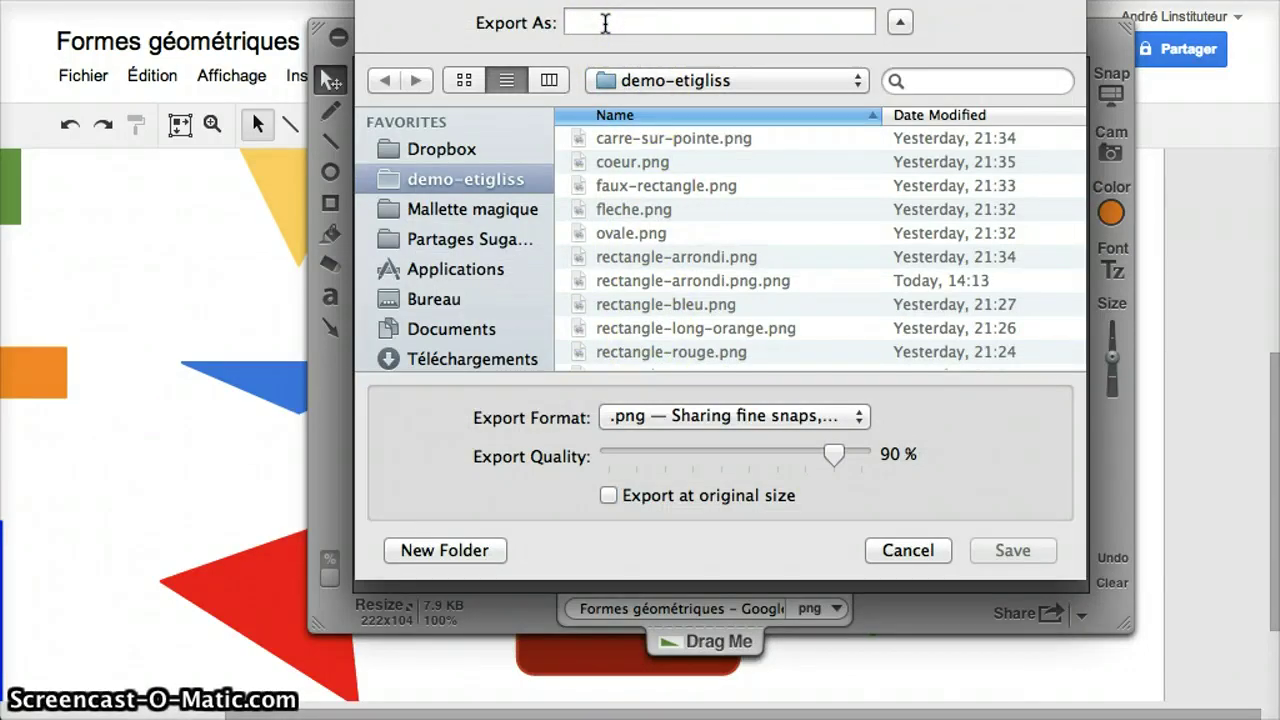
{"action": "type", "text": "trian"}
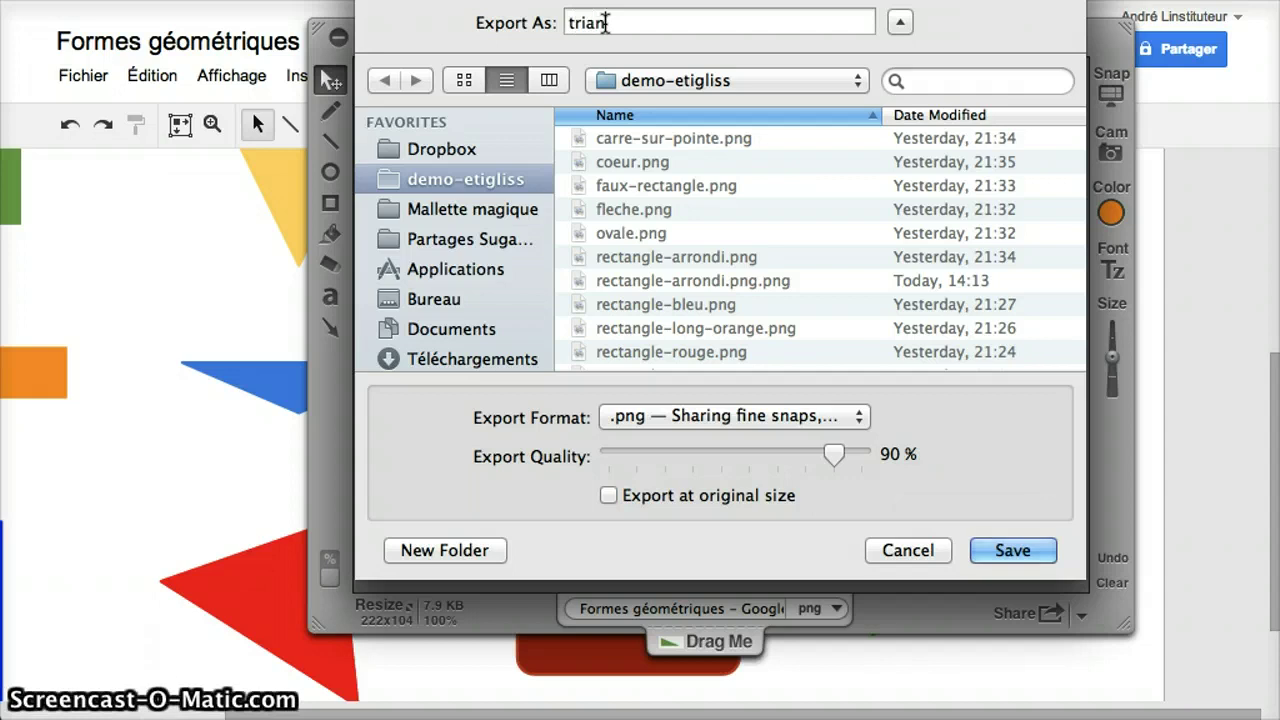
{"action": "type", "text": "glere"}
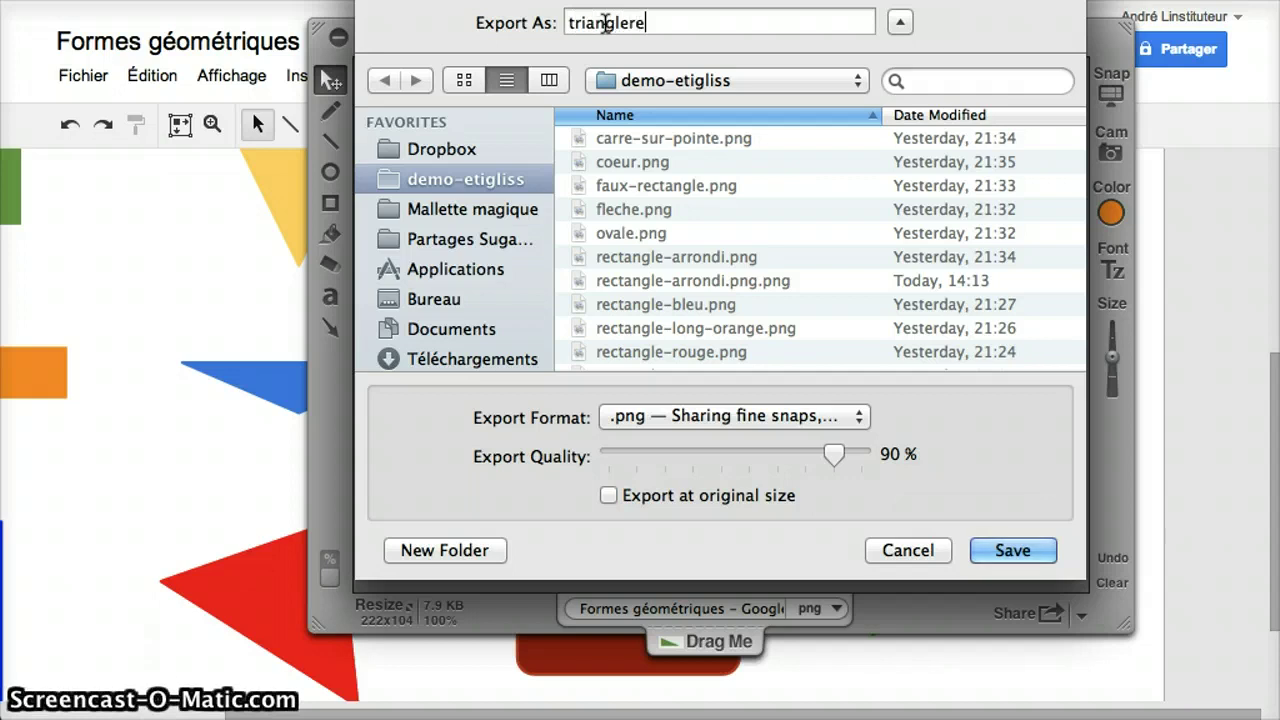
{"action": "type", "text": "ctangle"}
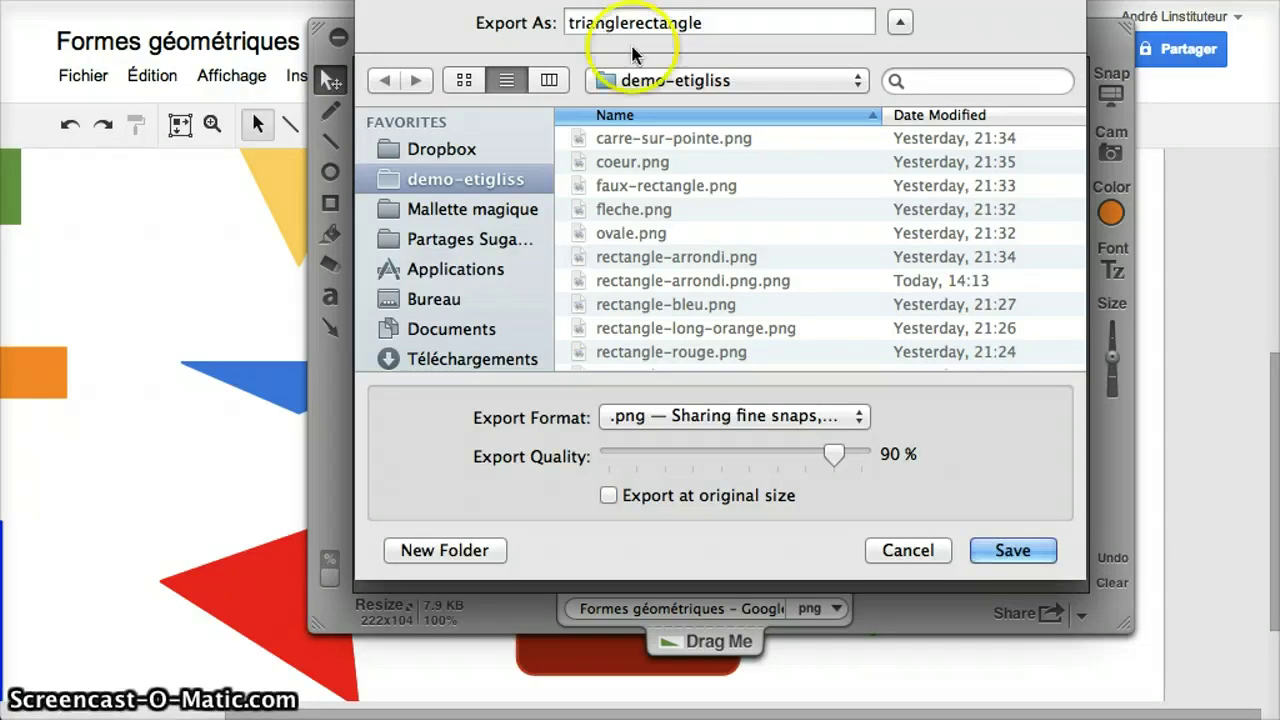
{"action": "left_click", "coordinate": [1004, 556]}
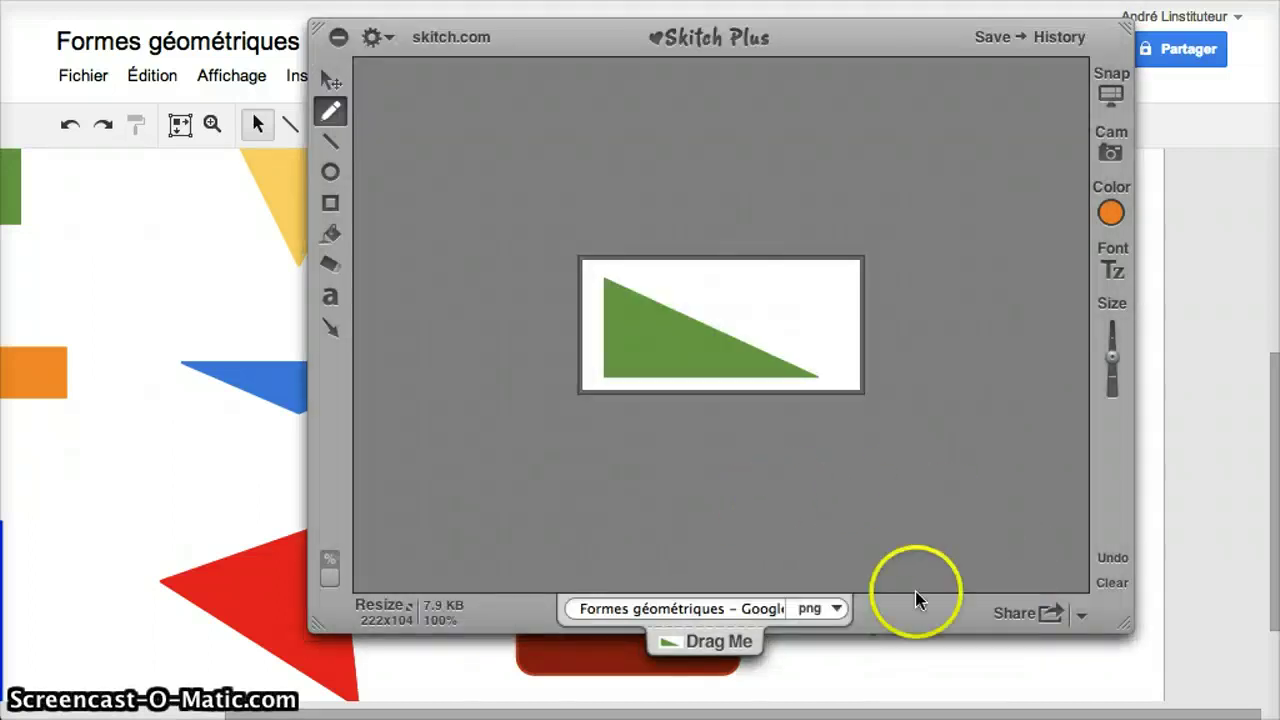
{"action": "left_click", "coordinate": [1108, 95]}
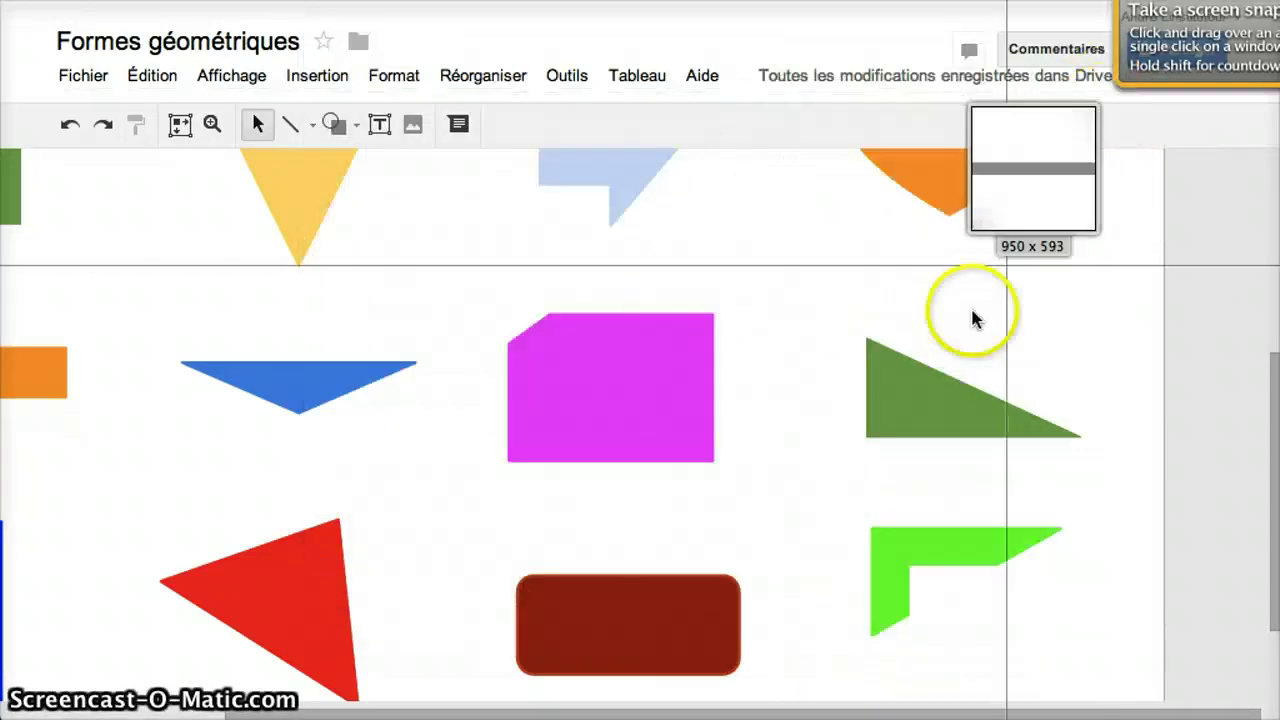
- Snap the green L-shaped figure and export it as trianglecoupe.png into demo-etigliss
{"action": "left_click_drag", "start_coordinate": [851, 512], "coordinate": [1085, 652]}
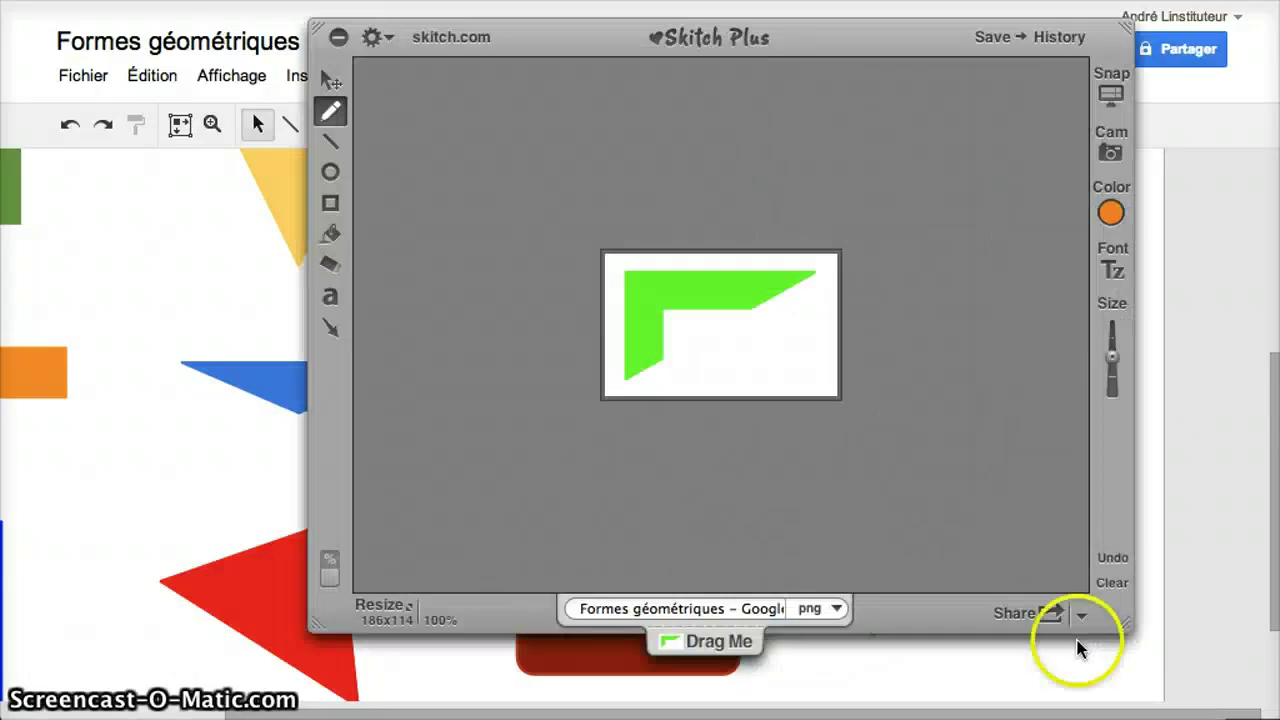
{"action": "key", "text": "super+shift+s"}
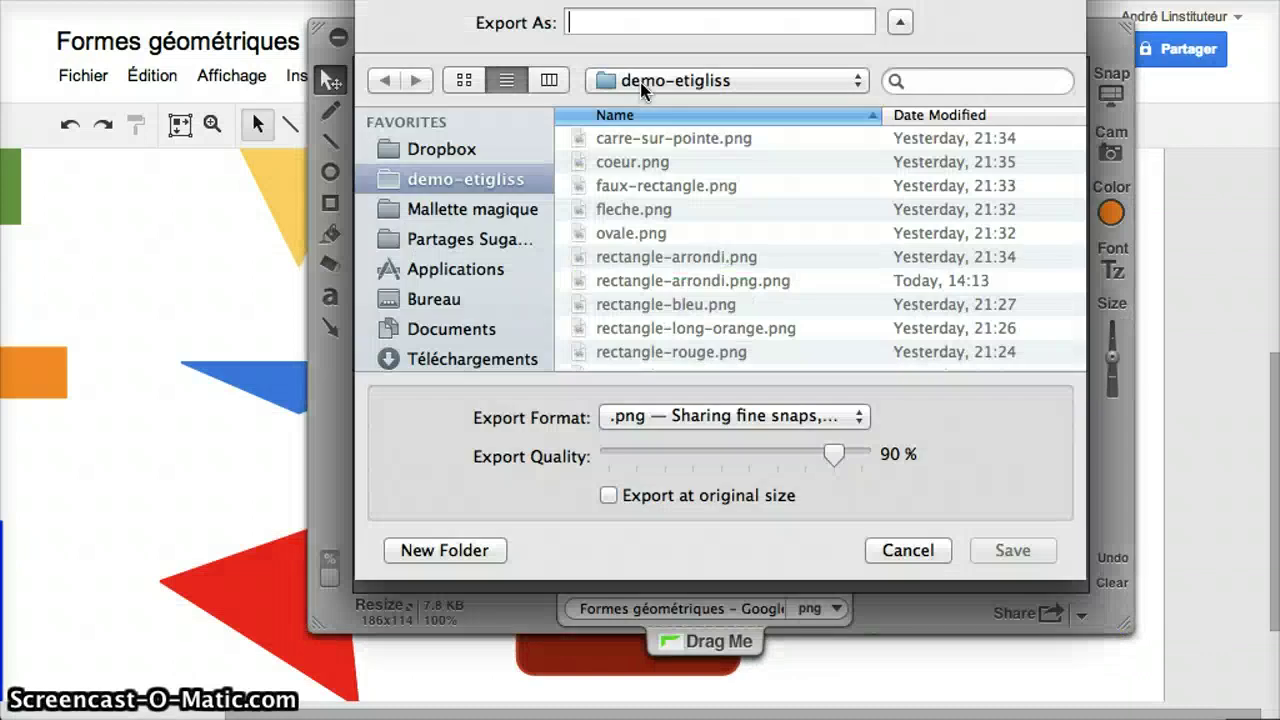
{"action": "type", "text": "triangle"}
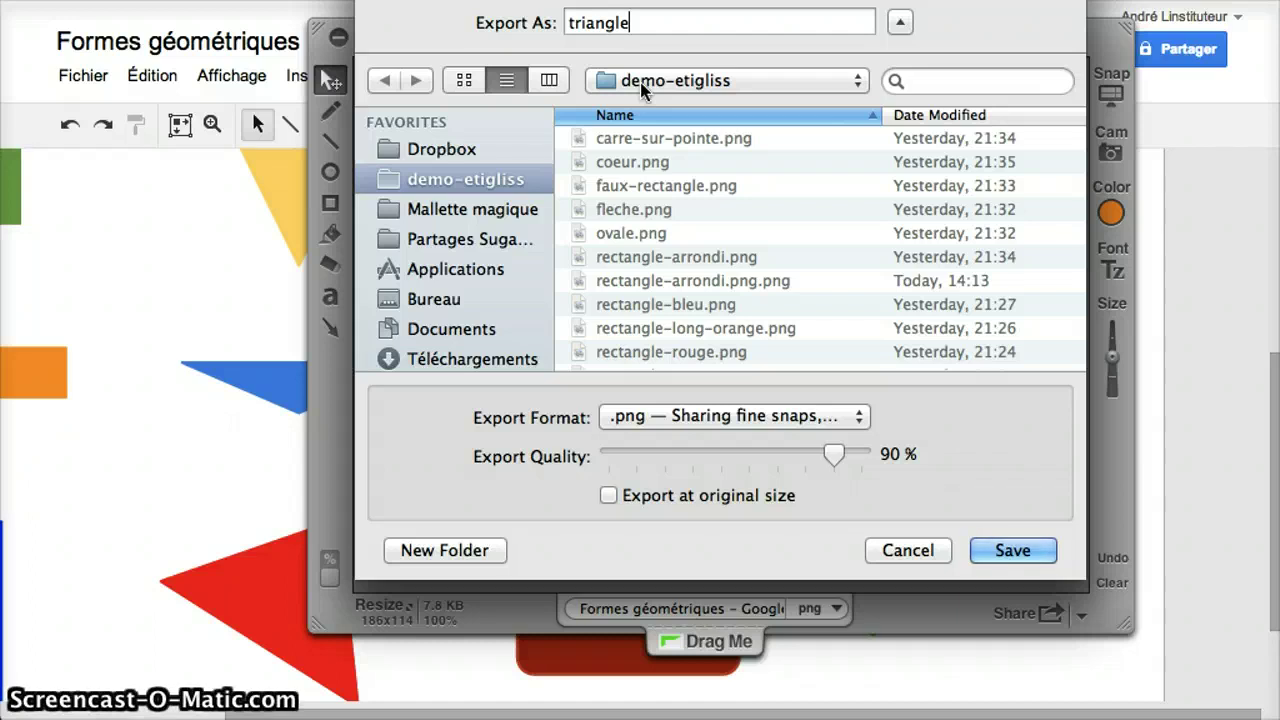
{"action": "type", "text": "coupe"}
{"action": "left_click", "coordinate": [1008, 550]}
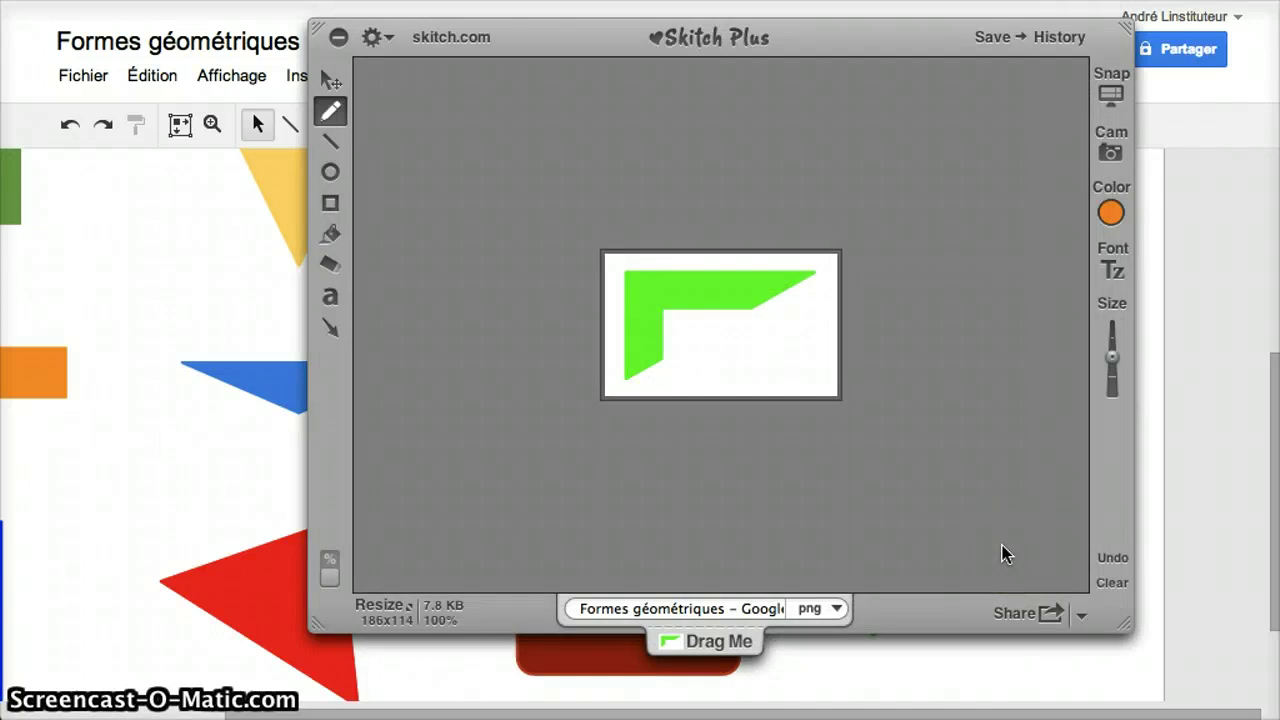
{"action": "left_click_drag", "start_coordinate": [1002, 545], "coordinate": [484, 359]}
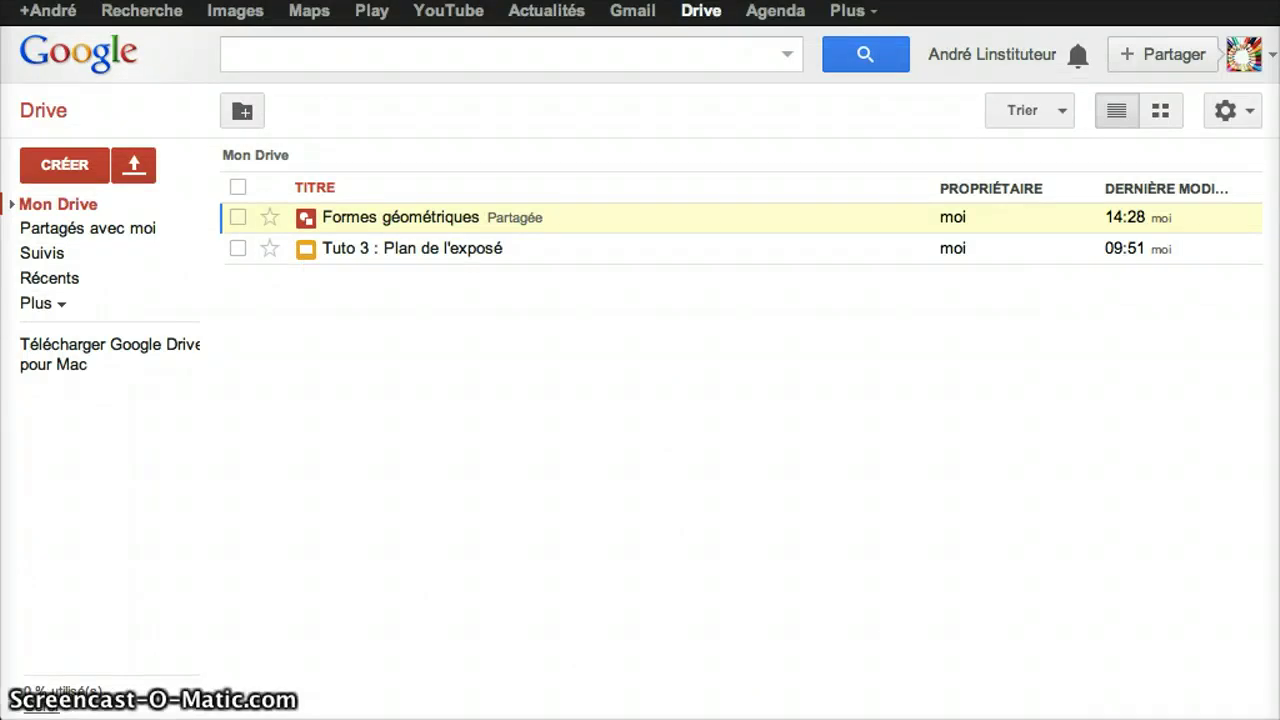
- Switch to the Google Drive tab showing Formes géométriques and Tuto 3 in Mon Drive
{"action": "left_click", "coordinate": [236, 24]}
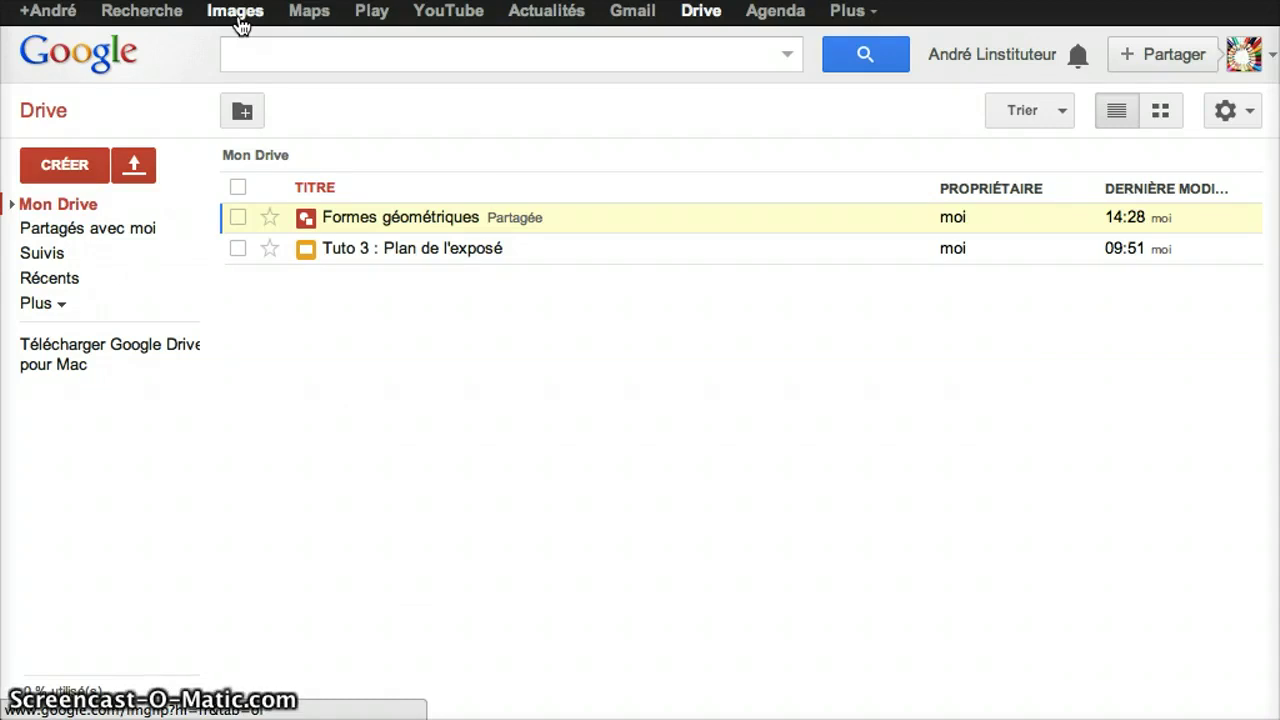
- Go to Google+ Photos and start importing photos from the computer
{"action": "left_click", "coordinate": [847, 14]}
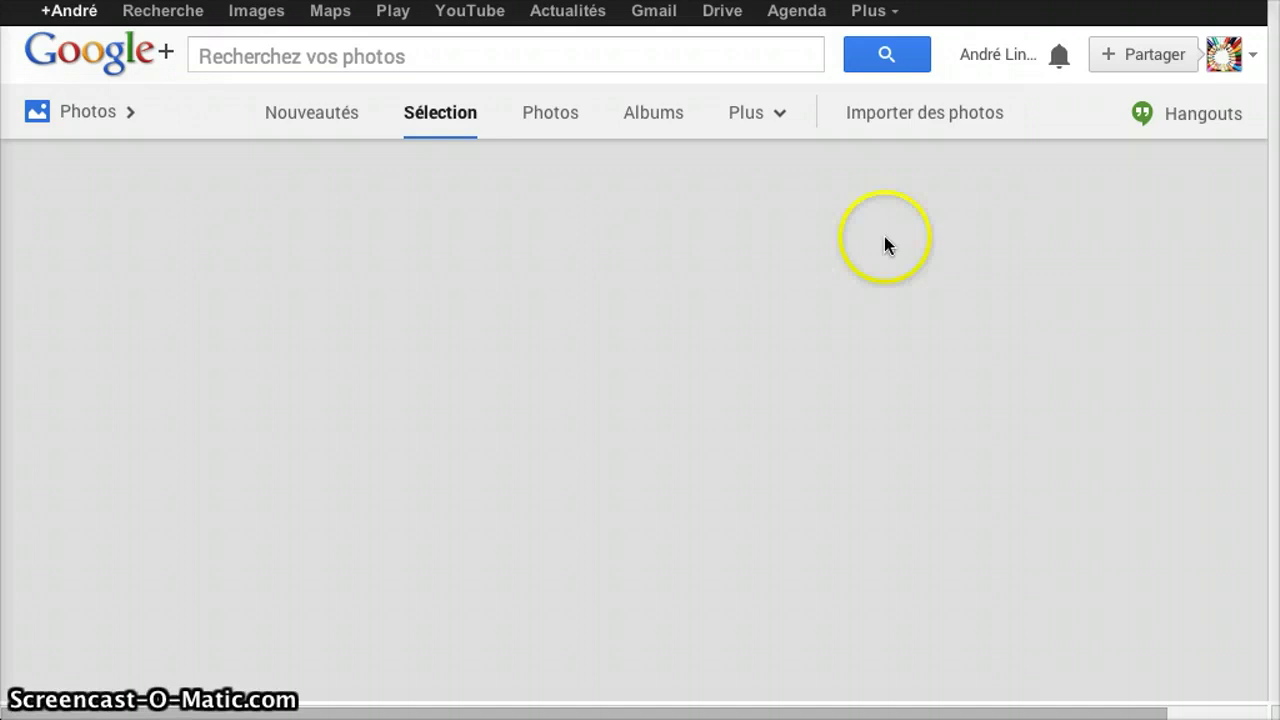
{"action": "left_click", "coordinate": [925, 122]}
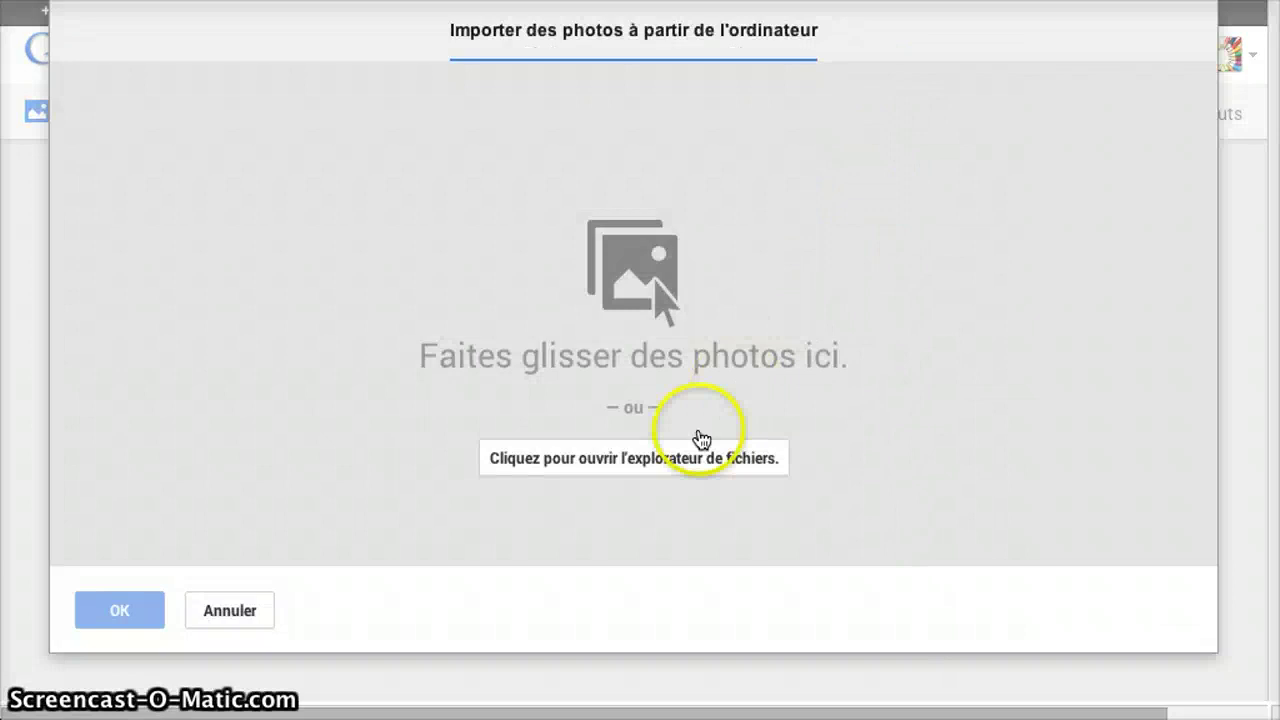
{"action": "left_click", "coordinate": [604, 459]}
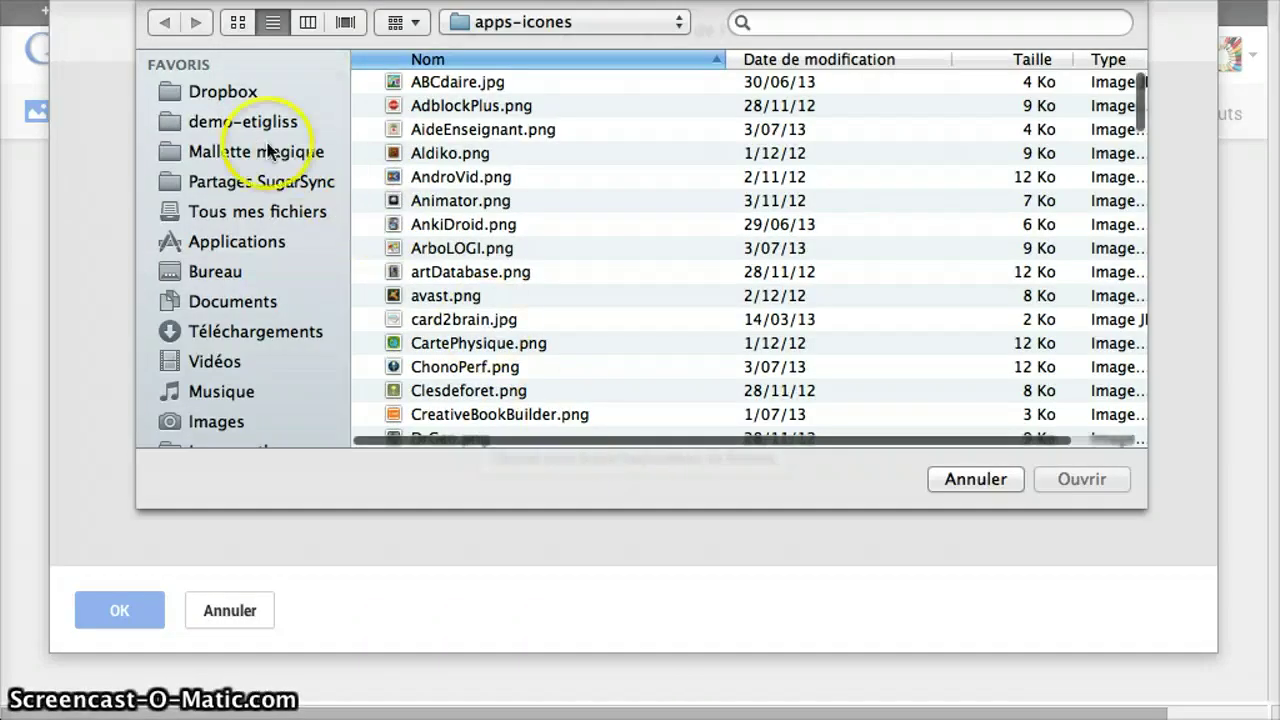
- Select all 16 images in demo-etigliss, carre-sur-pointe.png through trianglecoupe.png, and upload them
{"action": "left_click", "coordinate": [243, 125]}
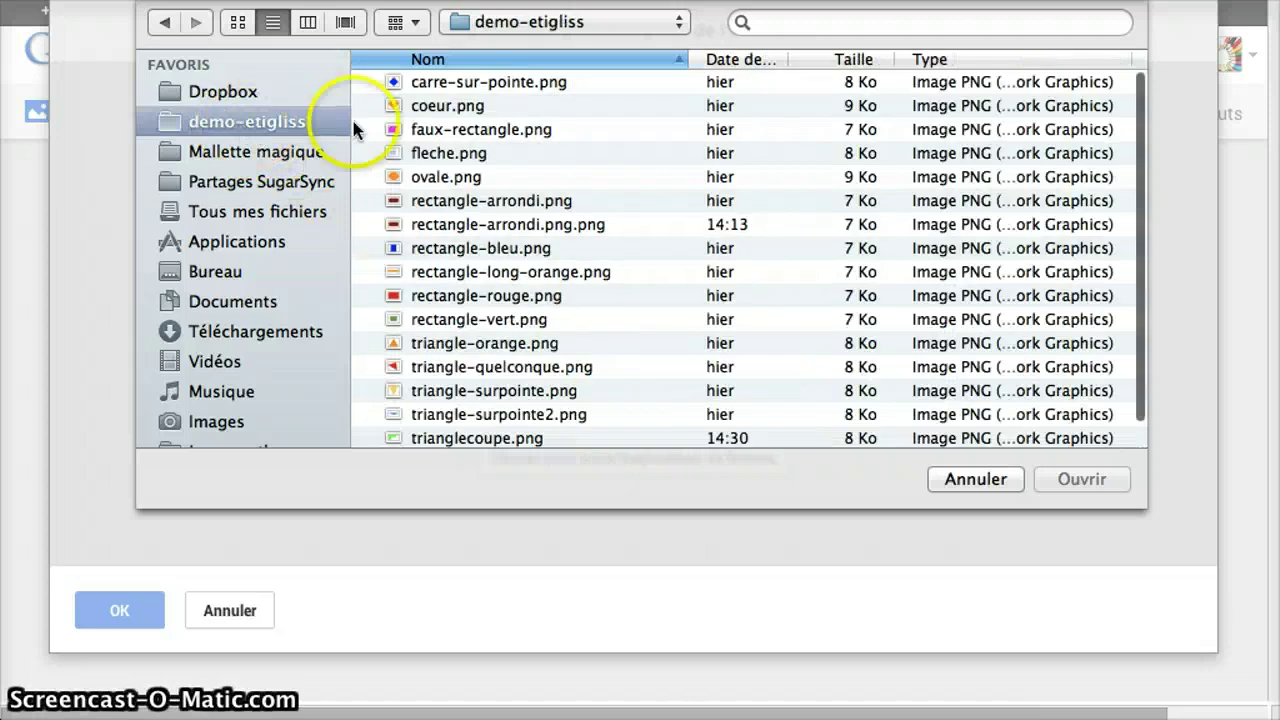
{"action": "left_click", "coordinate": [443, 82]}
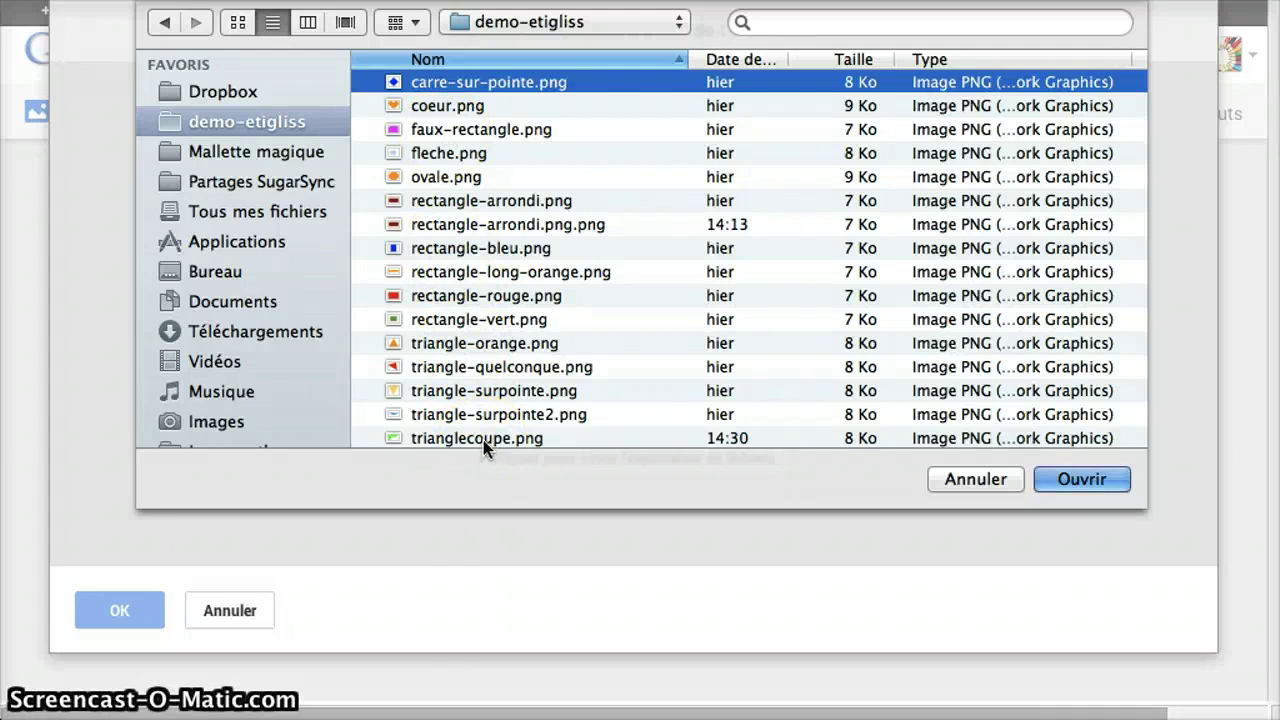
{"action": "left_click", "coordinate": [425, 77]}
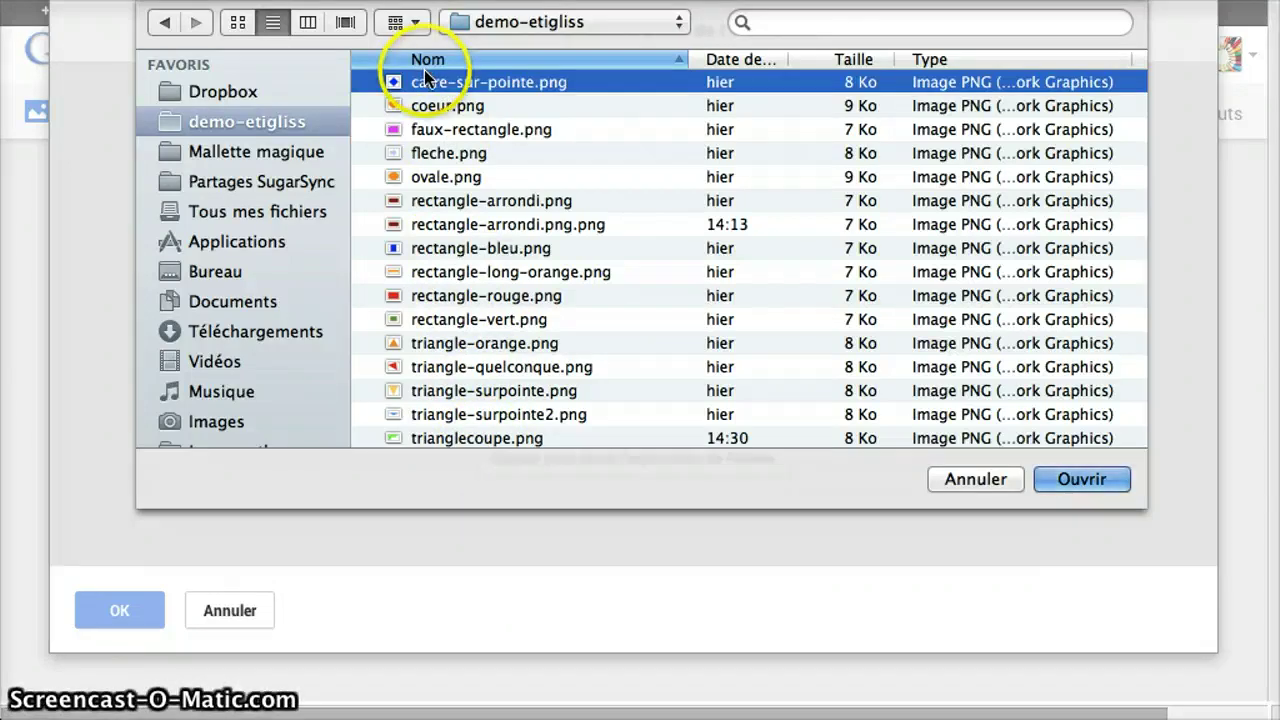
{"action": "left_click", "coordinate": [462, 436], "text": "shift"}
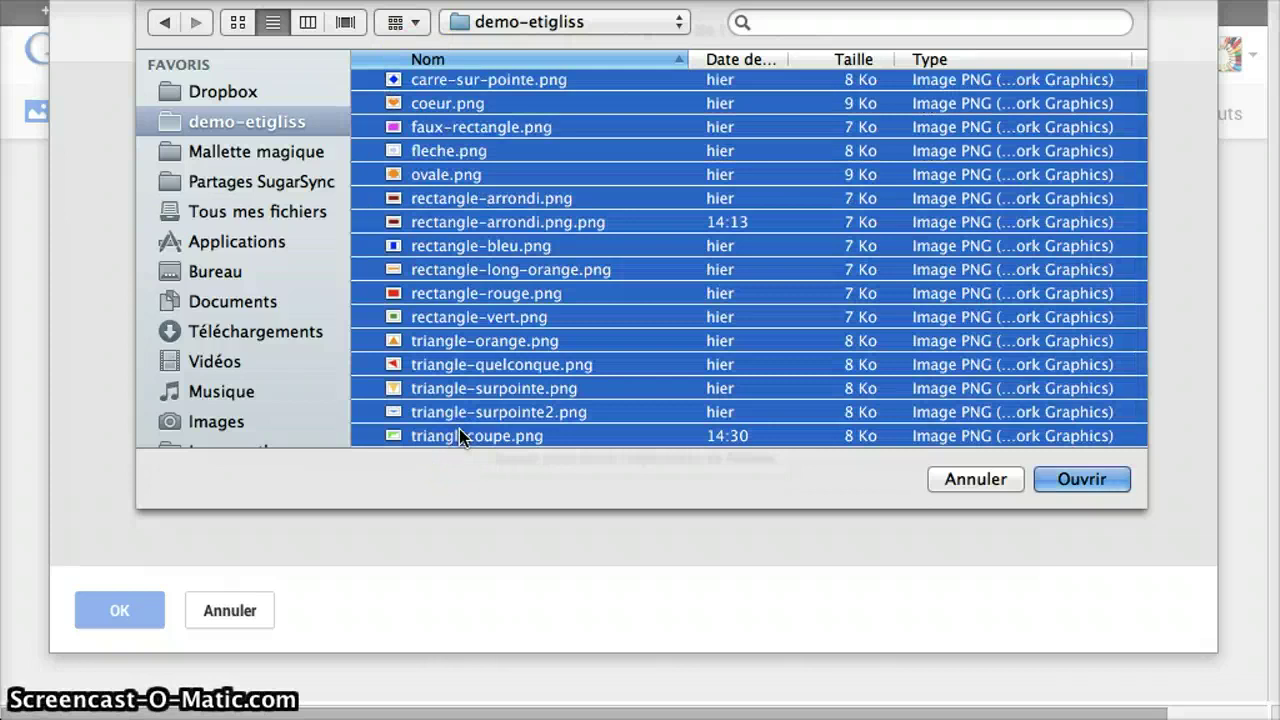
{"action": "left_click", "coordinate": [558, 437]}
{"action": "left_click", "coordinate": [744, 449]}
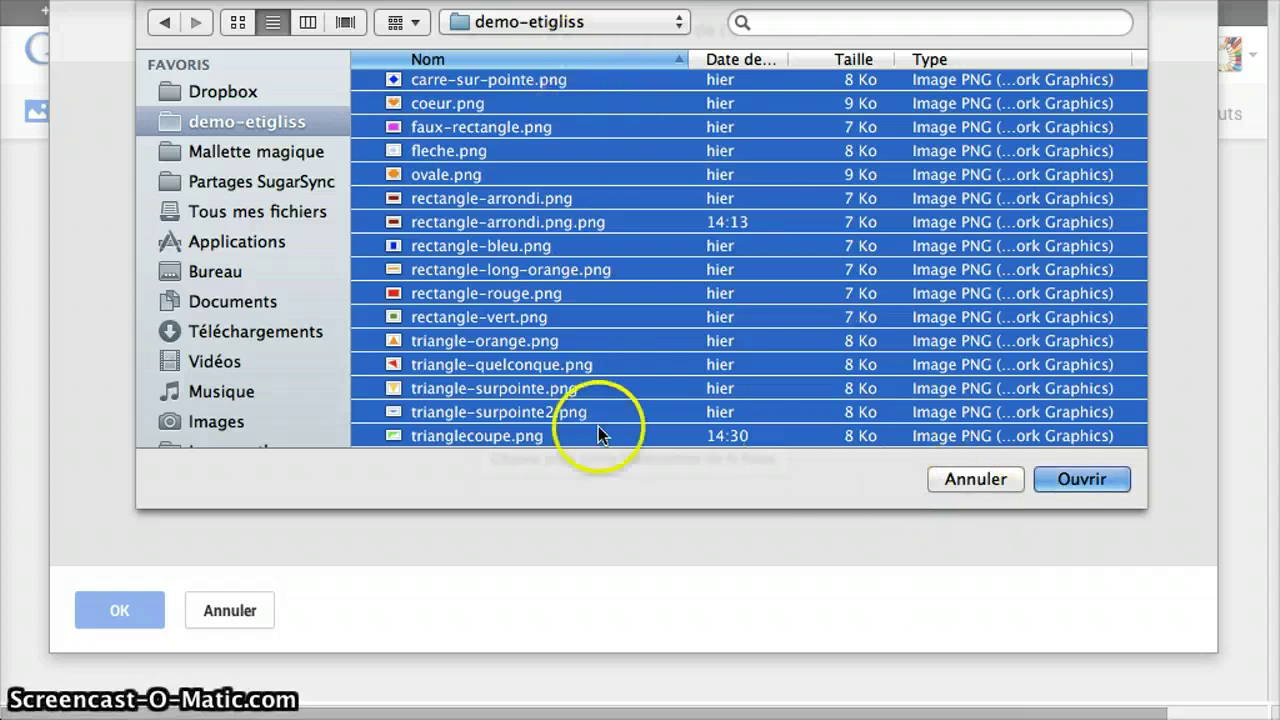
{"action": "left_click", "coordinate": [1080, 480]}
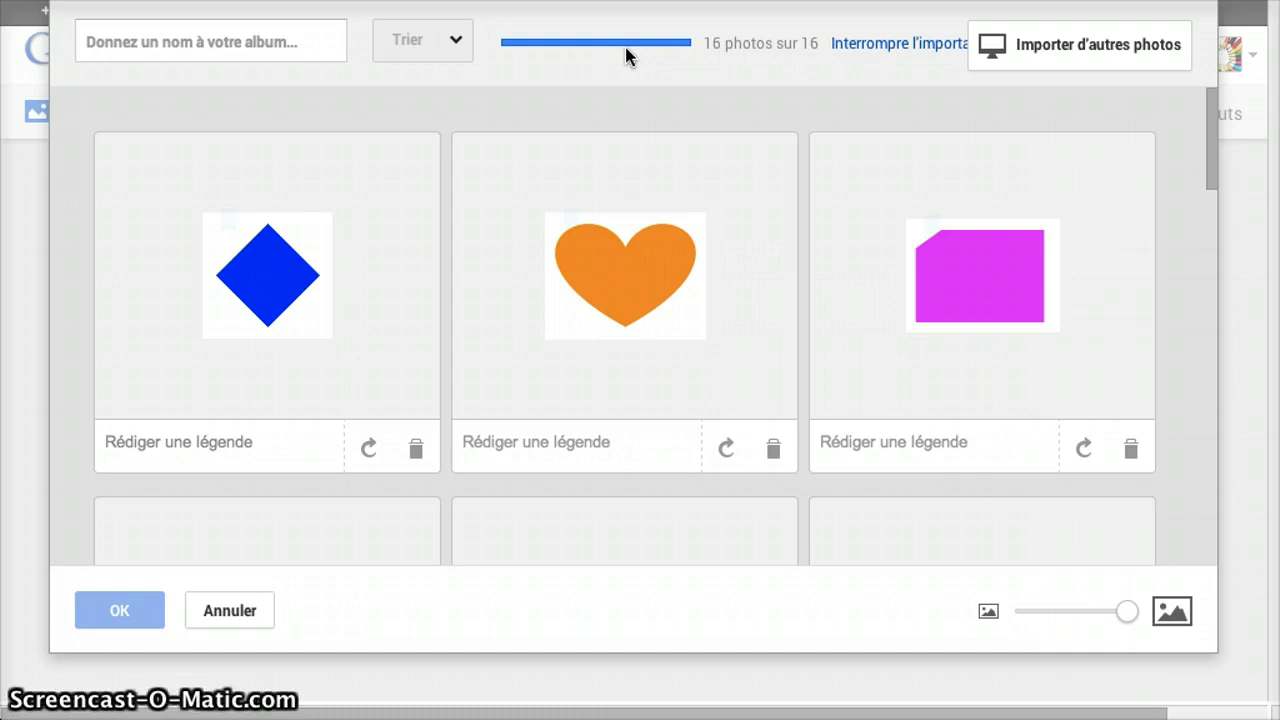
- Name the new album 'Formes géométriques' and confirm it with OK
{"action": "left_click", "coordinate": [179, 41]}
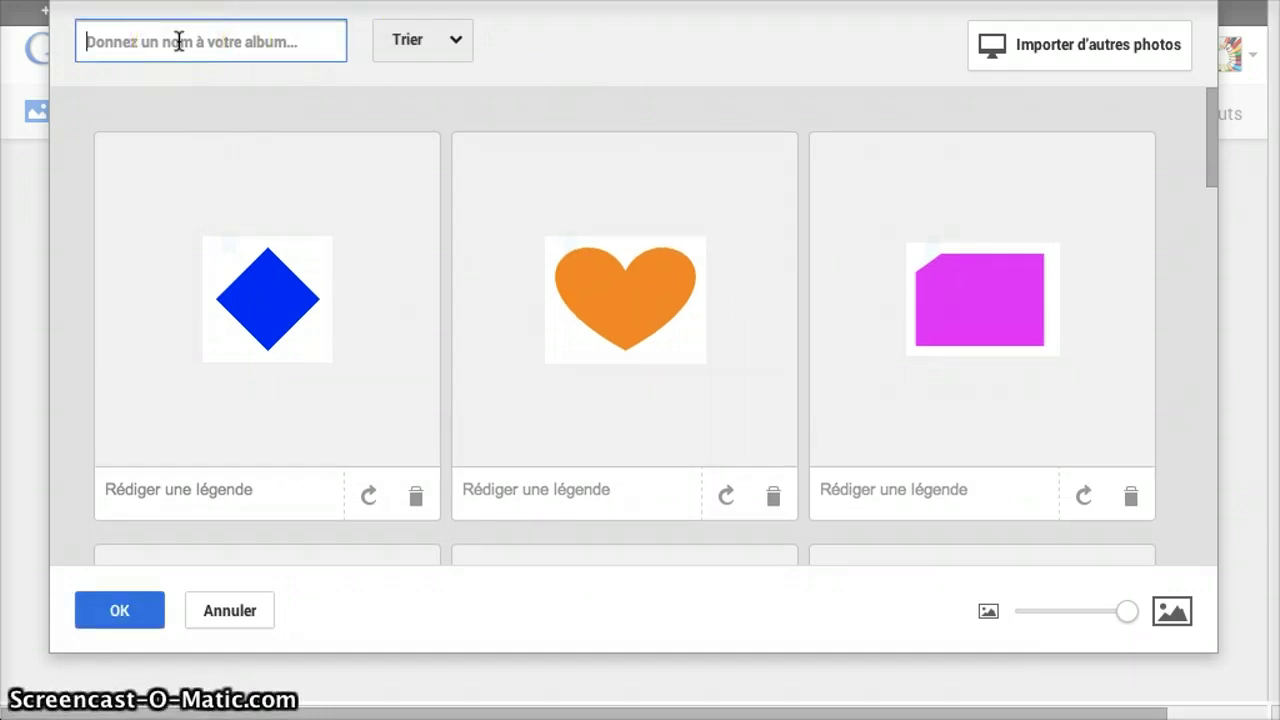
{"action": "type", "text": "F"}
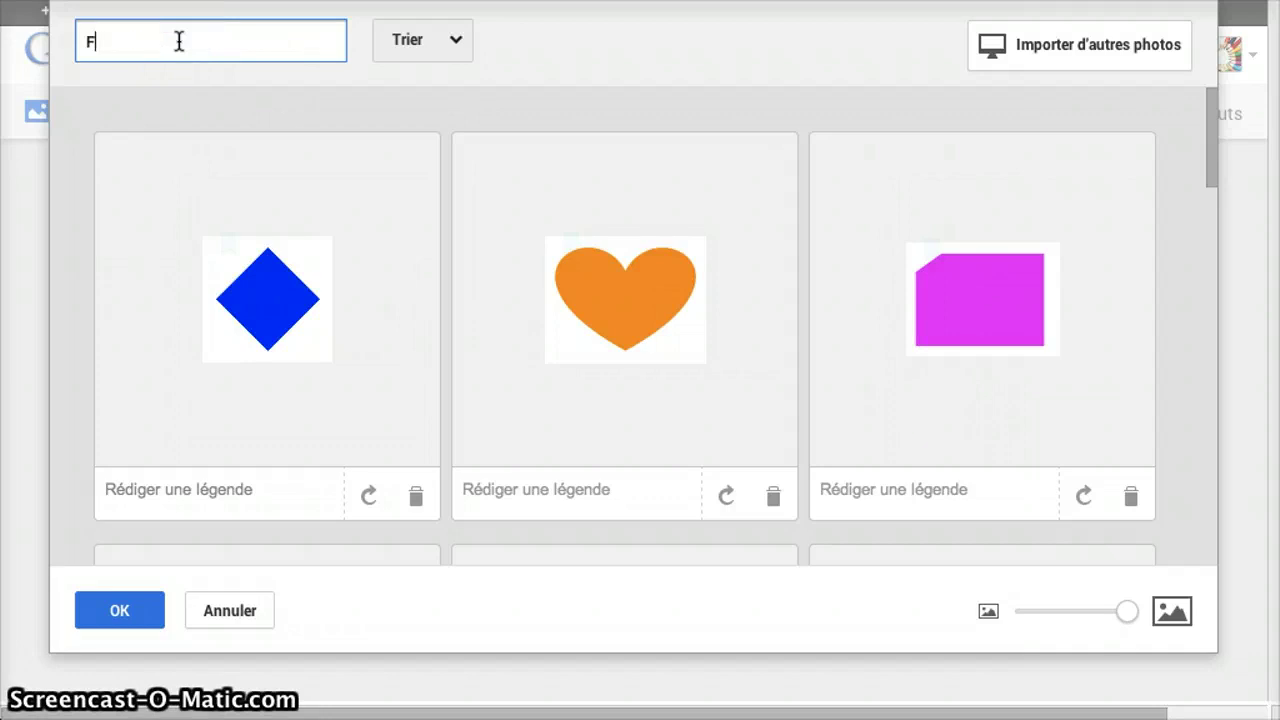
{"action": "type", "text": "ormes "}
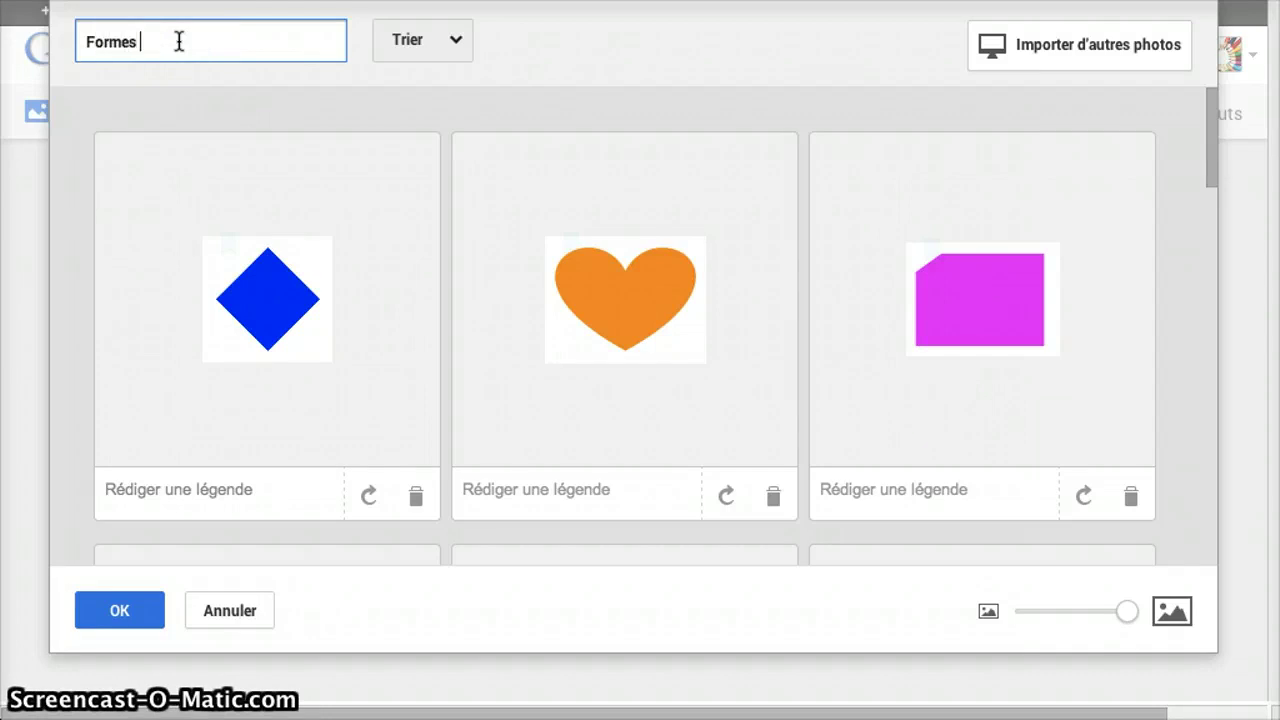
{"action": "type", "text": "géom"}
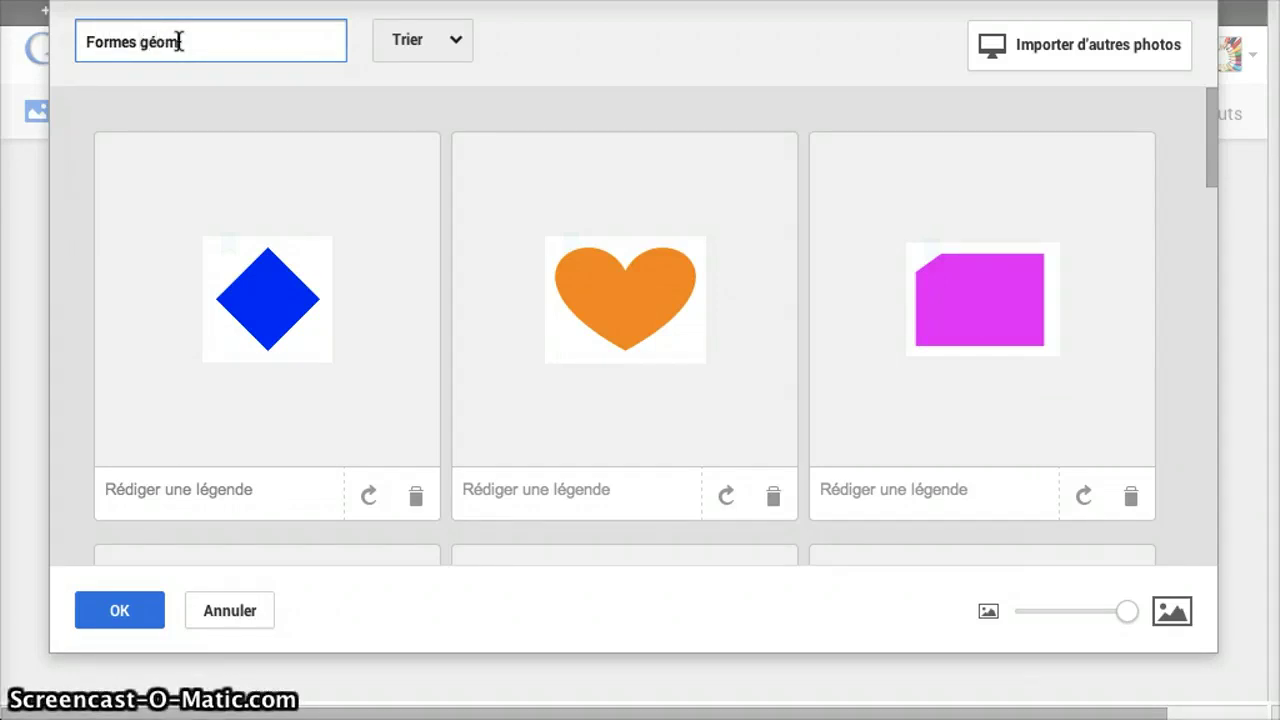
{"action": "type", "text": "étriques"}
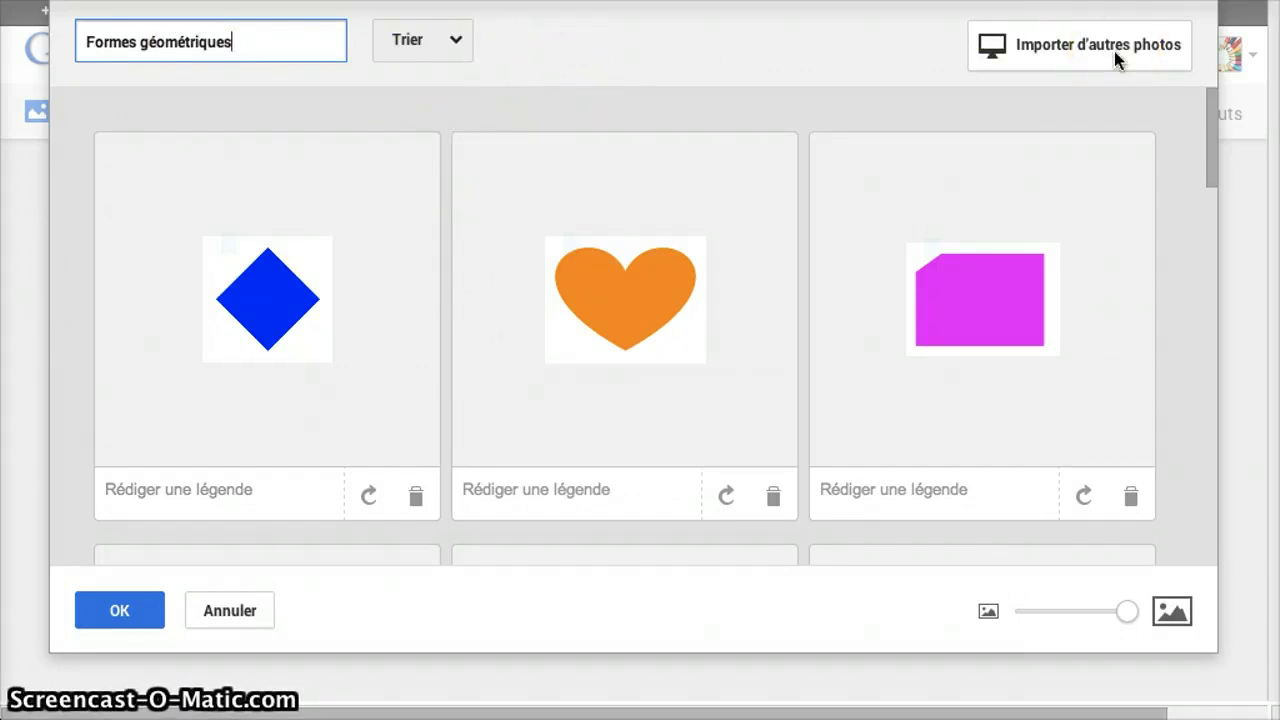
{"action": "left_click", "coordinate": [120, 610]}
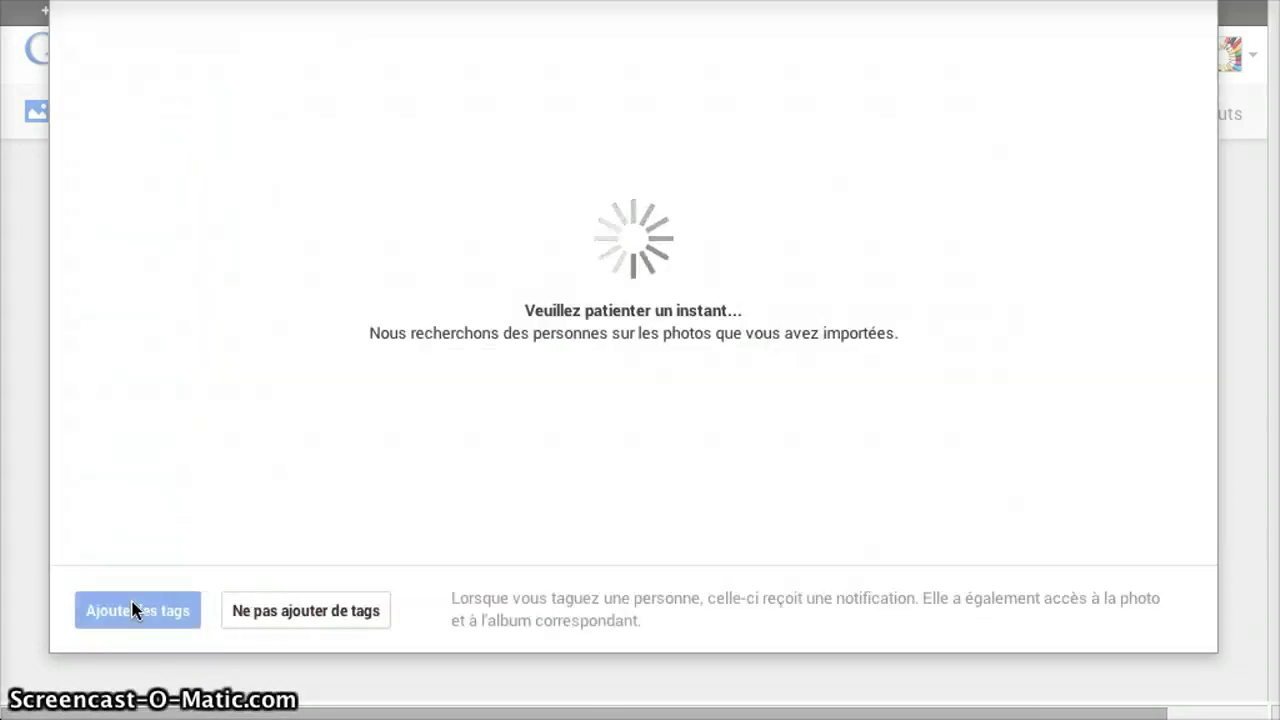
- Skip adding tags to the people in the album's photos
{"action": "left_click", "coordinate": [135, 610]}
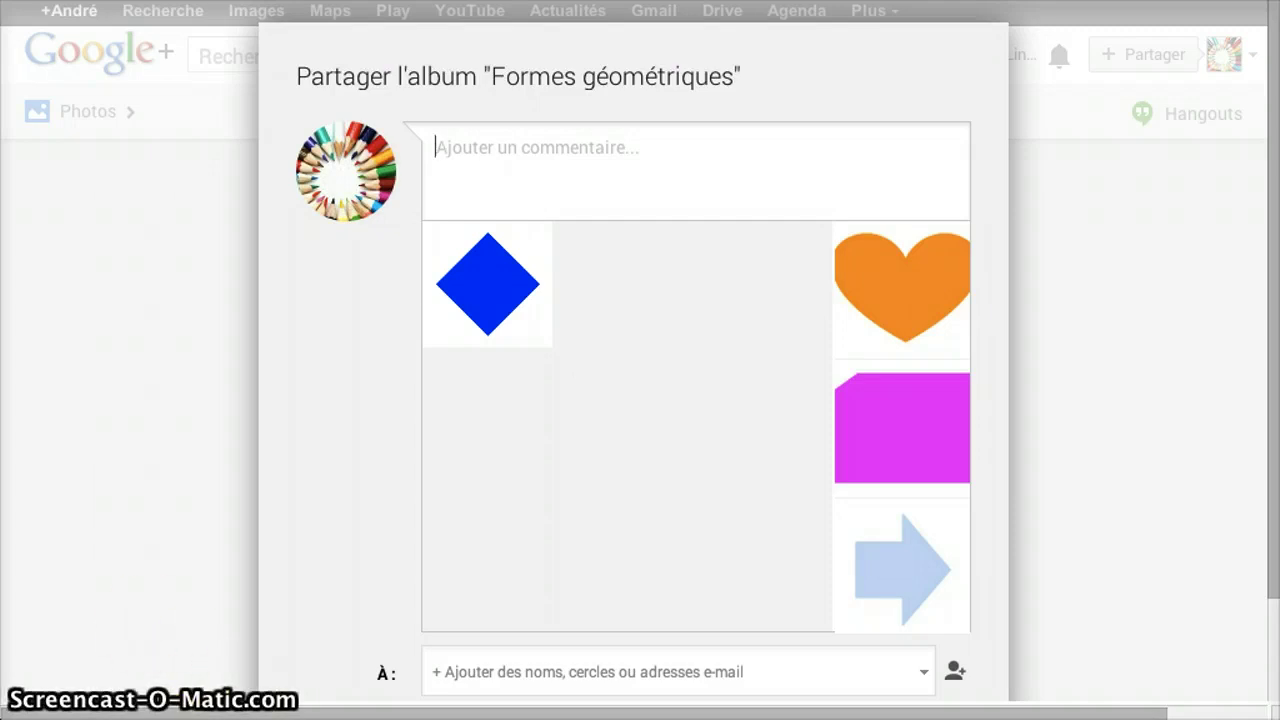
{"action": "left_click", "coordinate": [537, 545]}
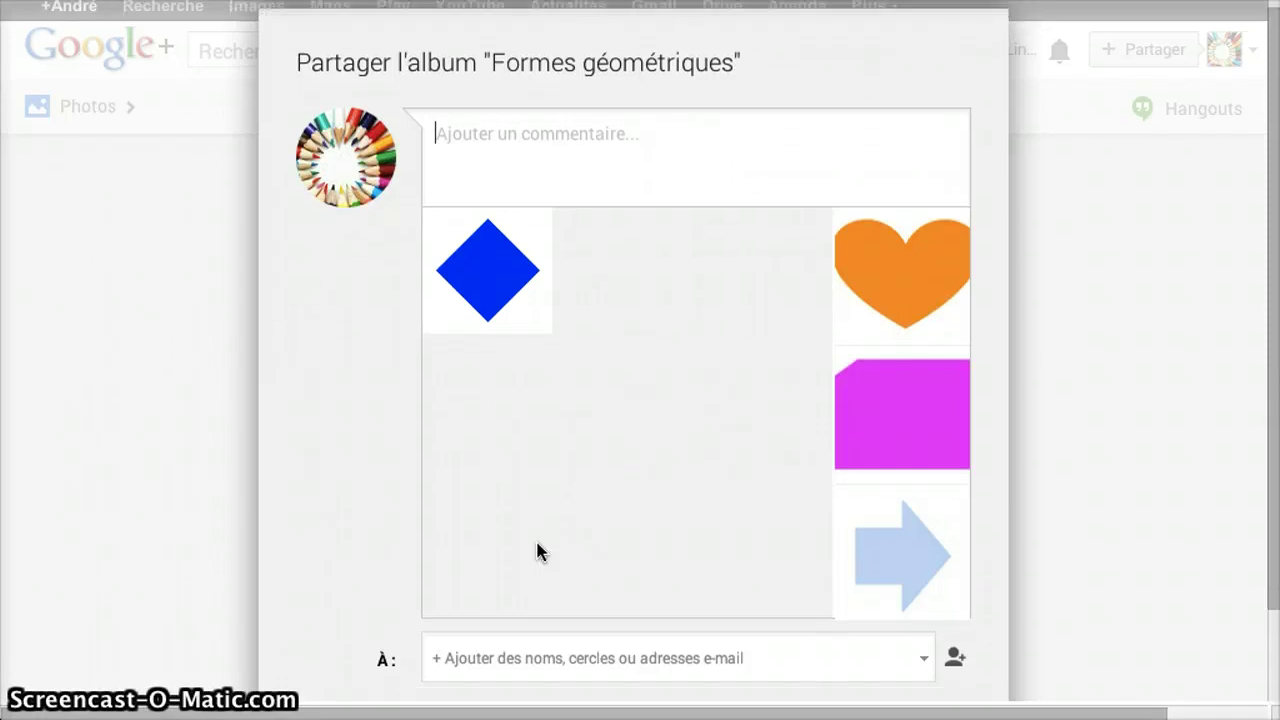
{"action": "scroll", "coordinate": [537, 543], "scroll_direction": "down", "scroll_amount": 2}
{"action": "left_click", "coordinate": [540, 556]}
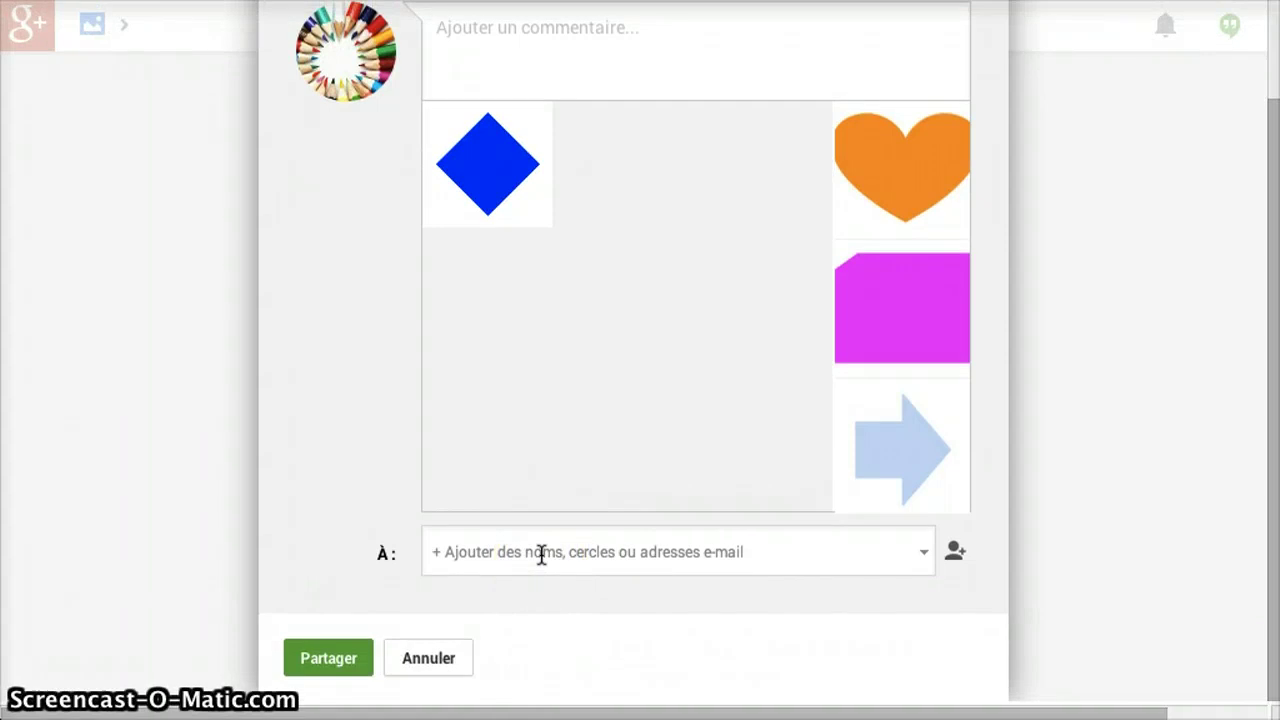
- Share the Formes géométriques album with the Public audience
{"action": "left_click", "coordinate": [480, 557]}
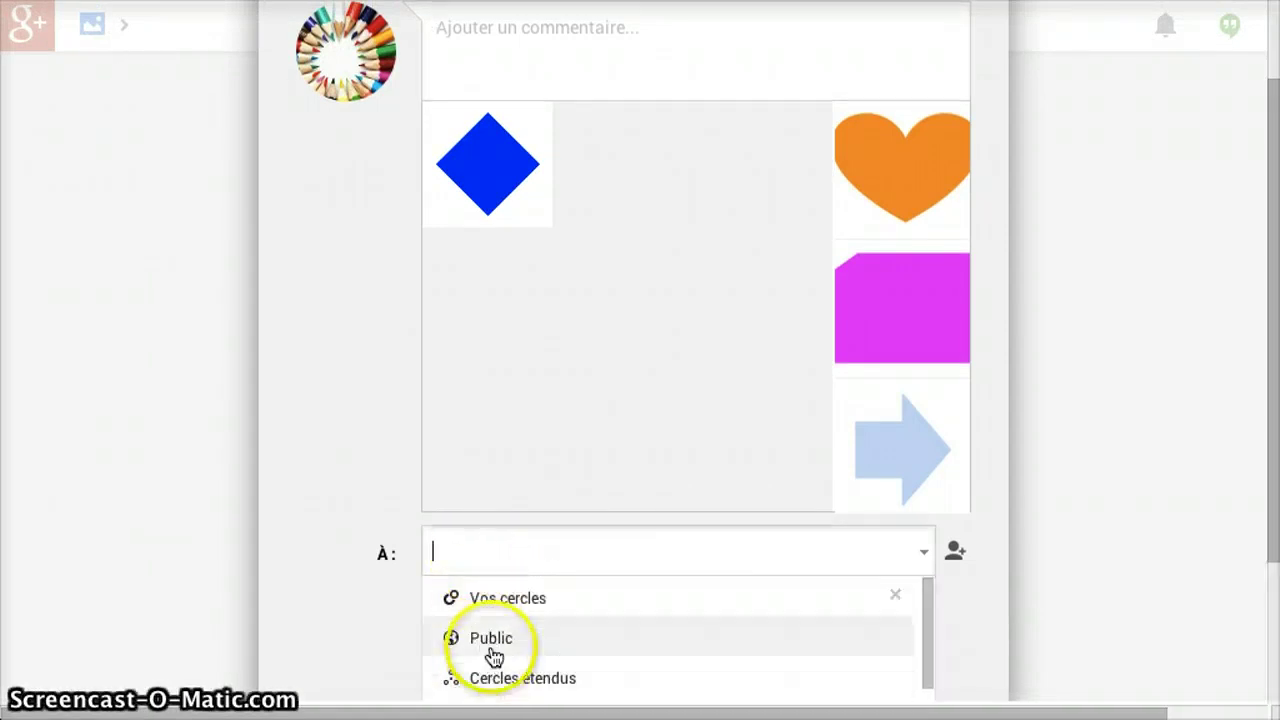
{"action": "left_click", "coordinate": [497, 645]}
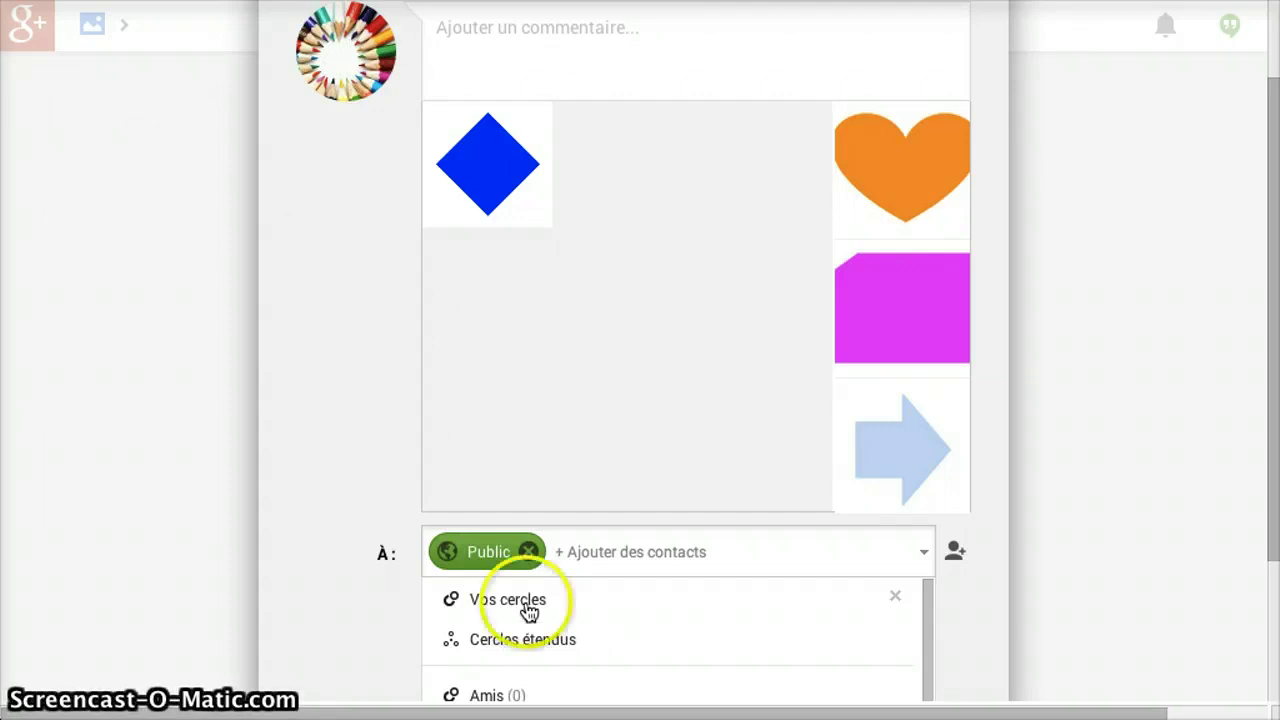
{"action": "scroll", "coordinate": [566, 551], "scroll_direction": "down", "scroll_amount": 5}
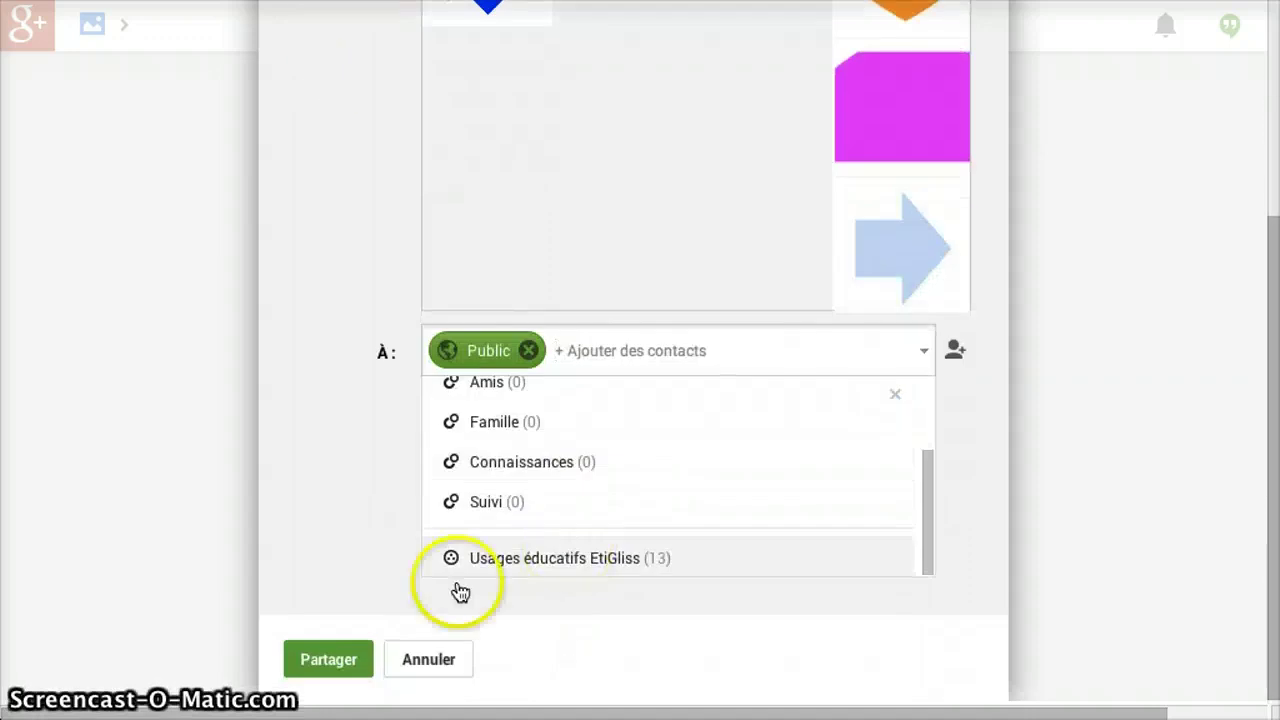
{"action": "left_click", "coordinate": [328, 659]}
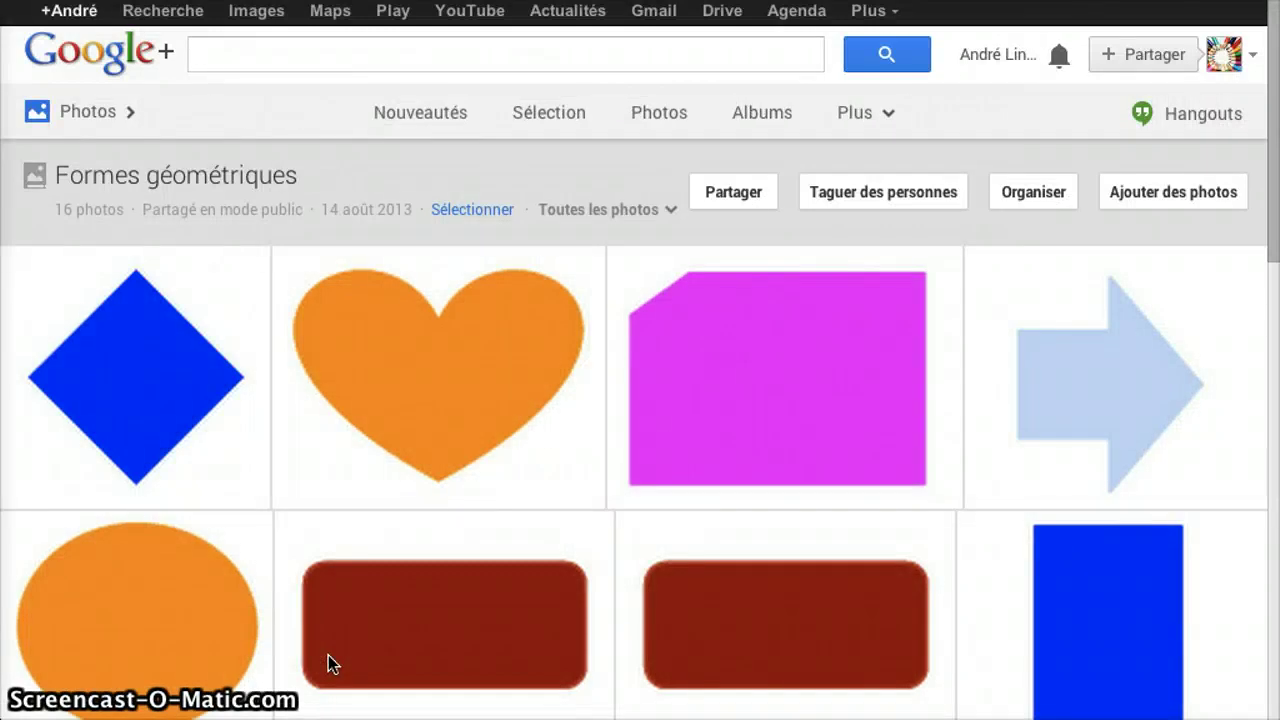
- Scroll through the 16 shapes in the Formes géométriques album and check the extra photo sections
{"action": "mouse_move", "coordinate": [560, 474]}
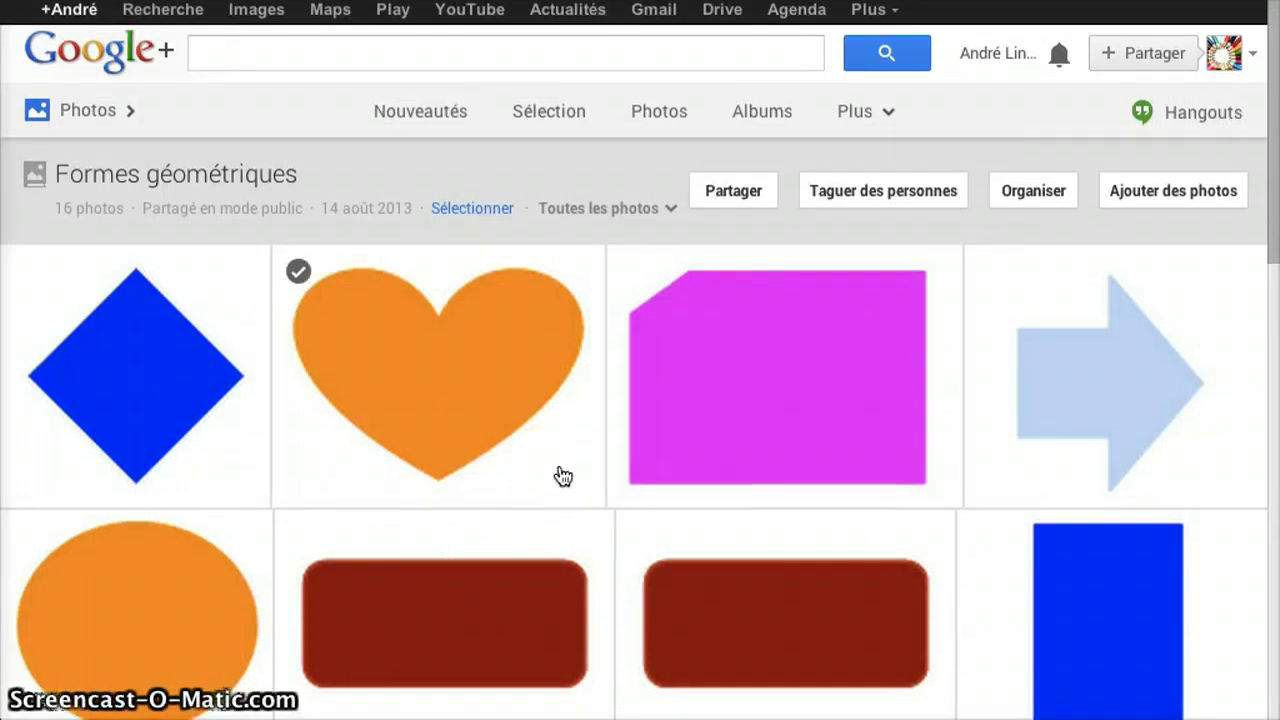
{"action": "scroll", "coordinate": [563, 476], "scroll_direction": "down", "scroll_amount": 5}
{"action": "scroll", "coordinate": [563, 476], "scroll_direction": "up", "scroll_amount": 5}
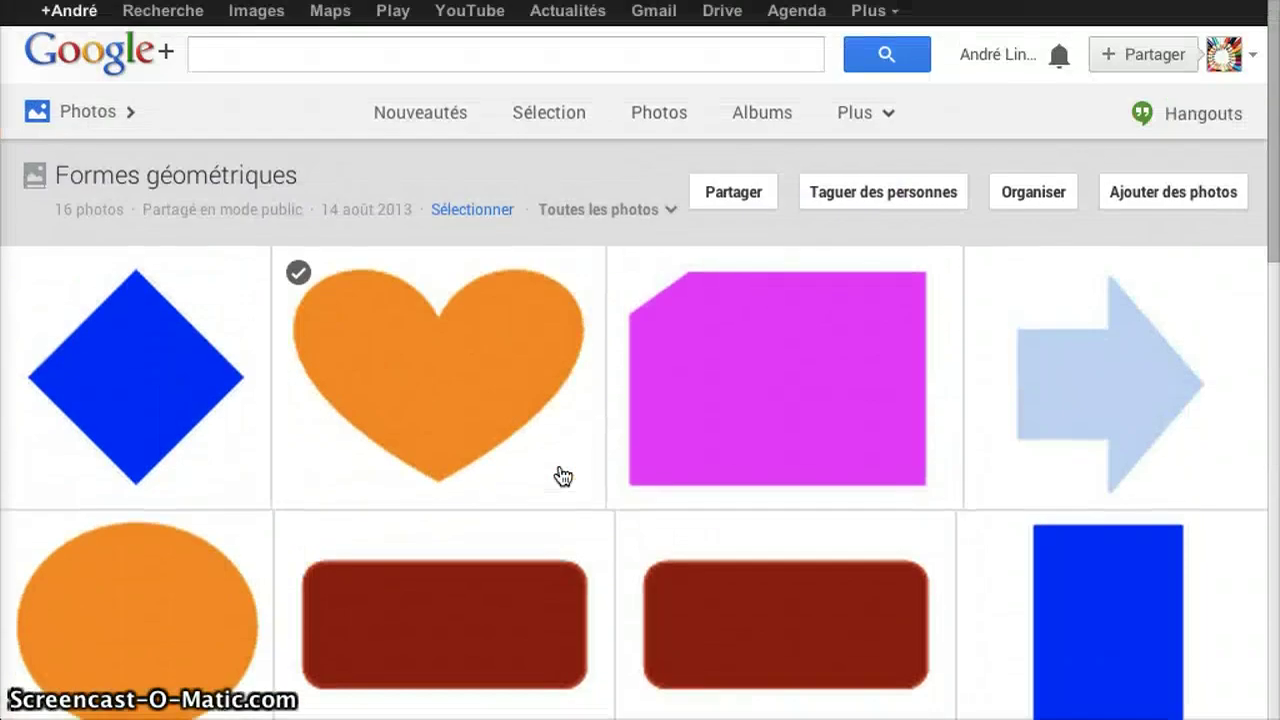
{"action": "scroll", "coordinate": [563, 476], "scroll_direction": "down", "scroll_amount": 7}
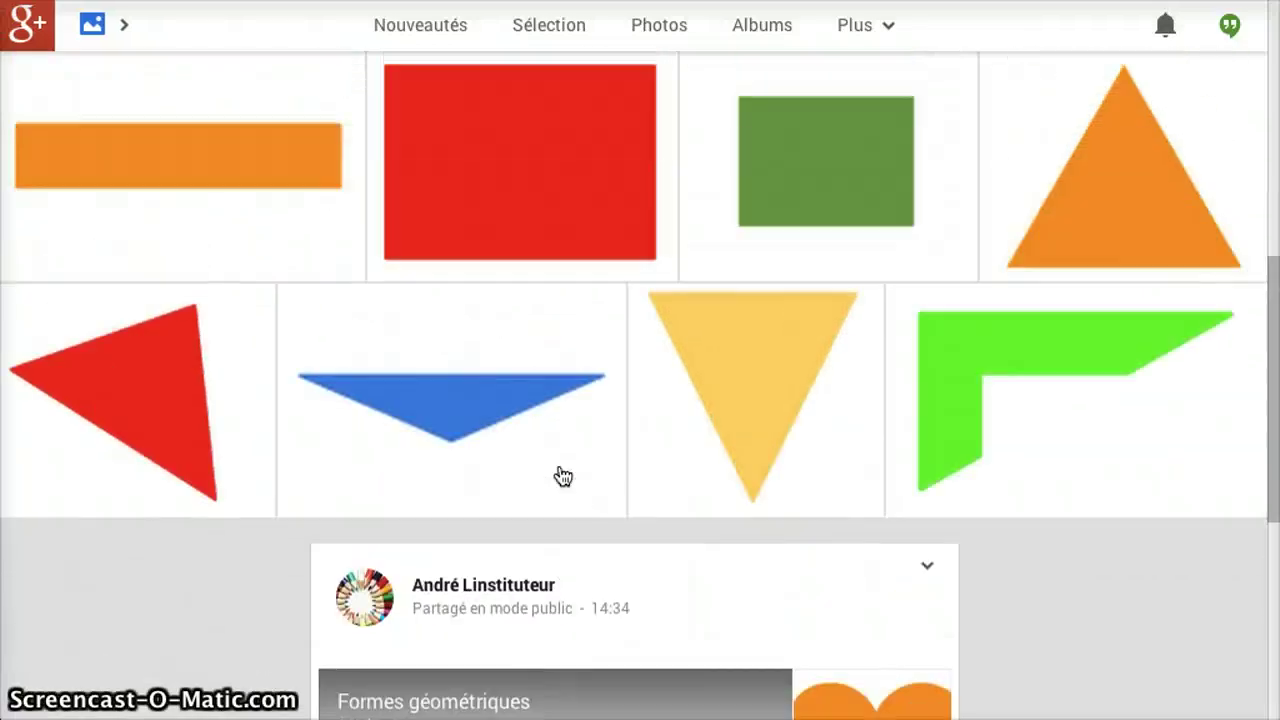
{"action": "scroll", "coordinate": [563, 476], "scroll_direction": "up", "scroll_amount": 7}
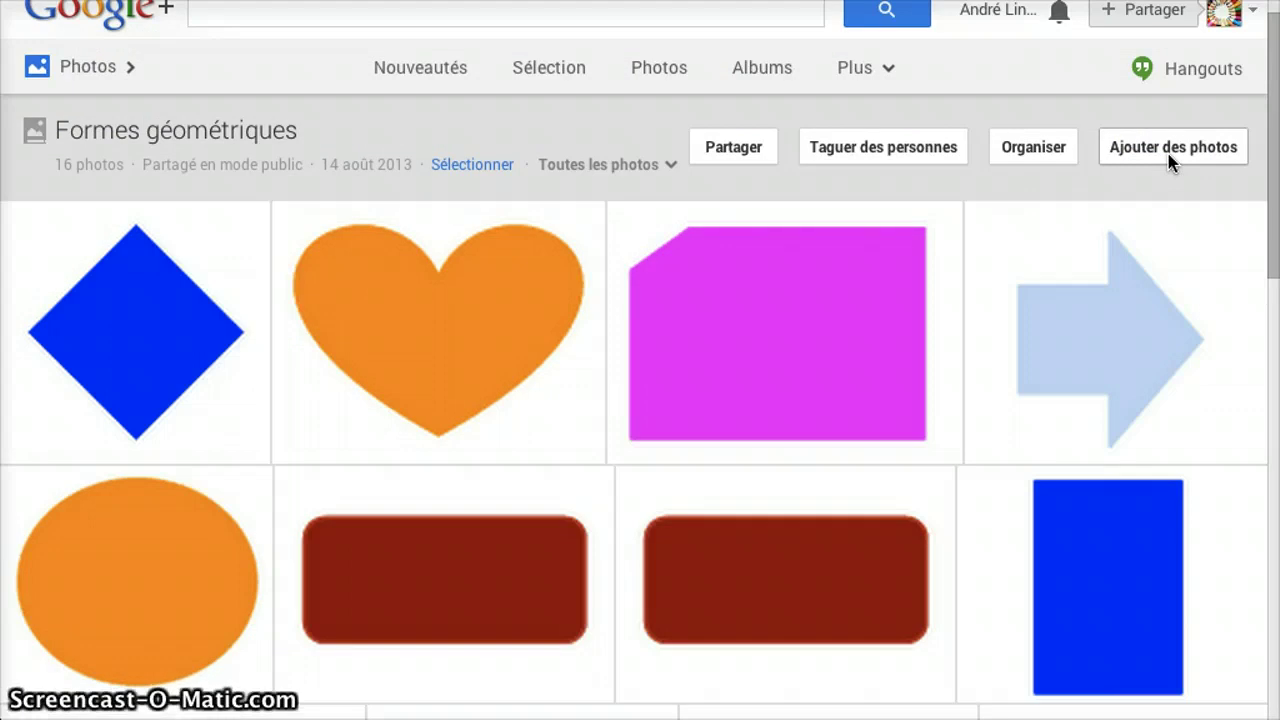
{"action": "scroll", "coordinate": [1172, 160], "scroll_direction": "up", "scroll_amount": 1}
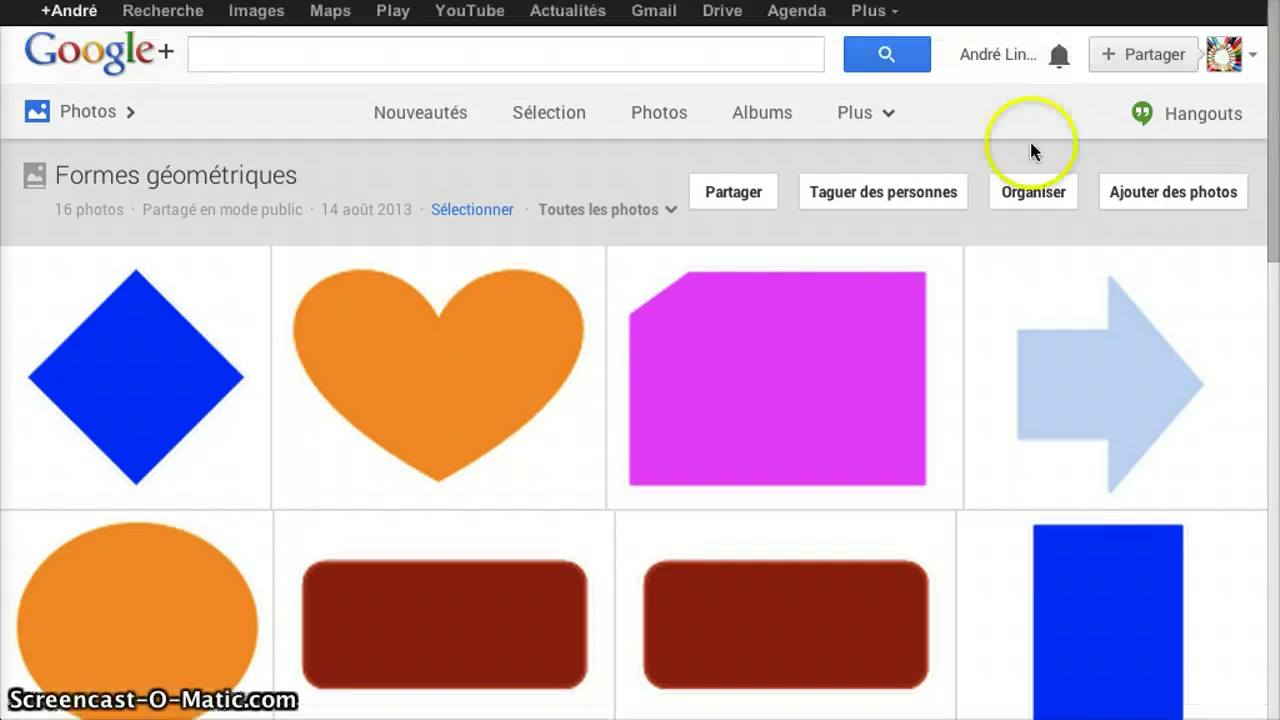
{"action": "left_click", "coordinate": [888, 118]}
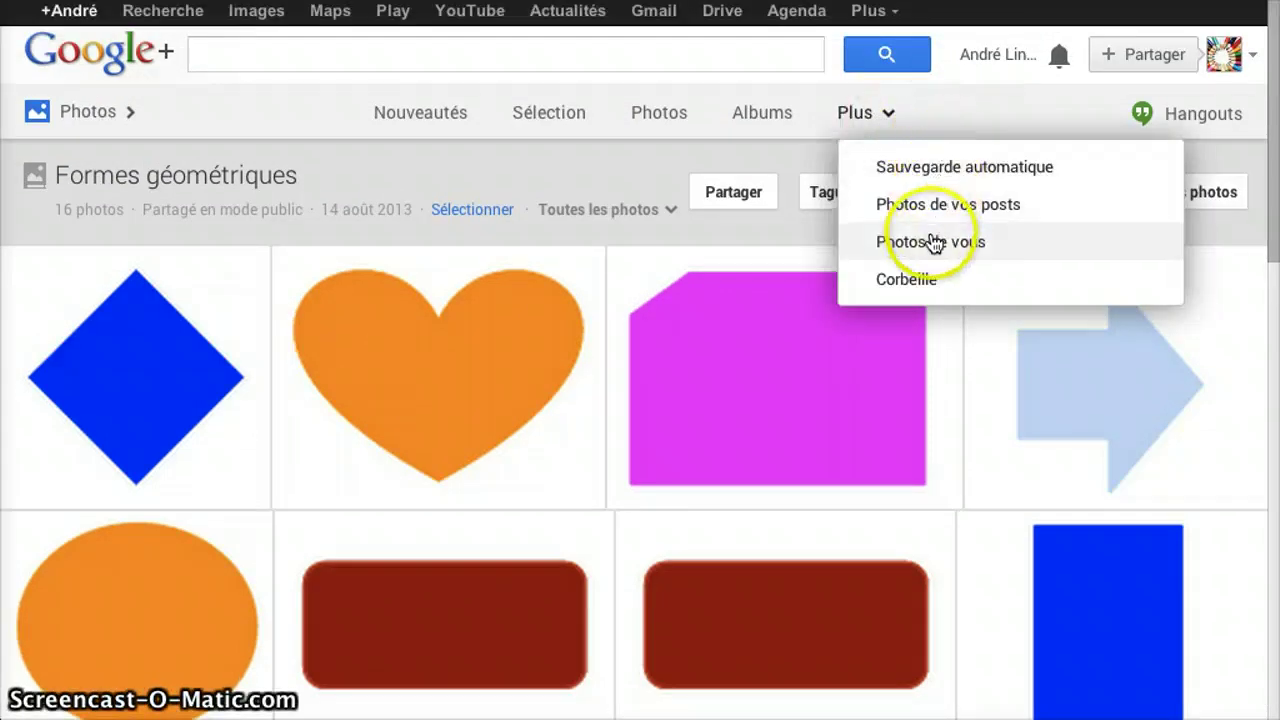
{"action": "left_click", "coordinate": [943, 100]}
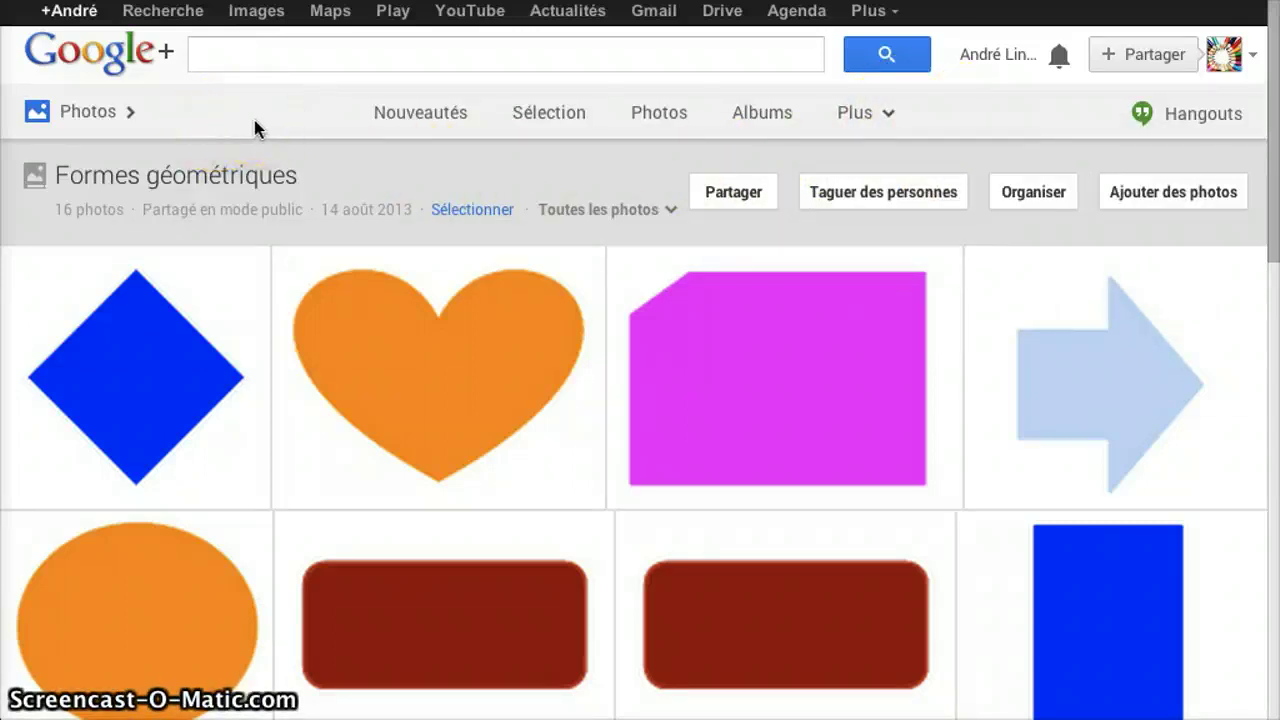
- Look over the album once more, then return to the EtiGliss preferences page
{"action": "scroll", "coordinate": [254, 120], "scroll_direction": "down", "scroll_amount": 5}
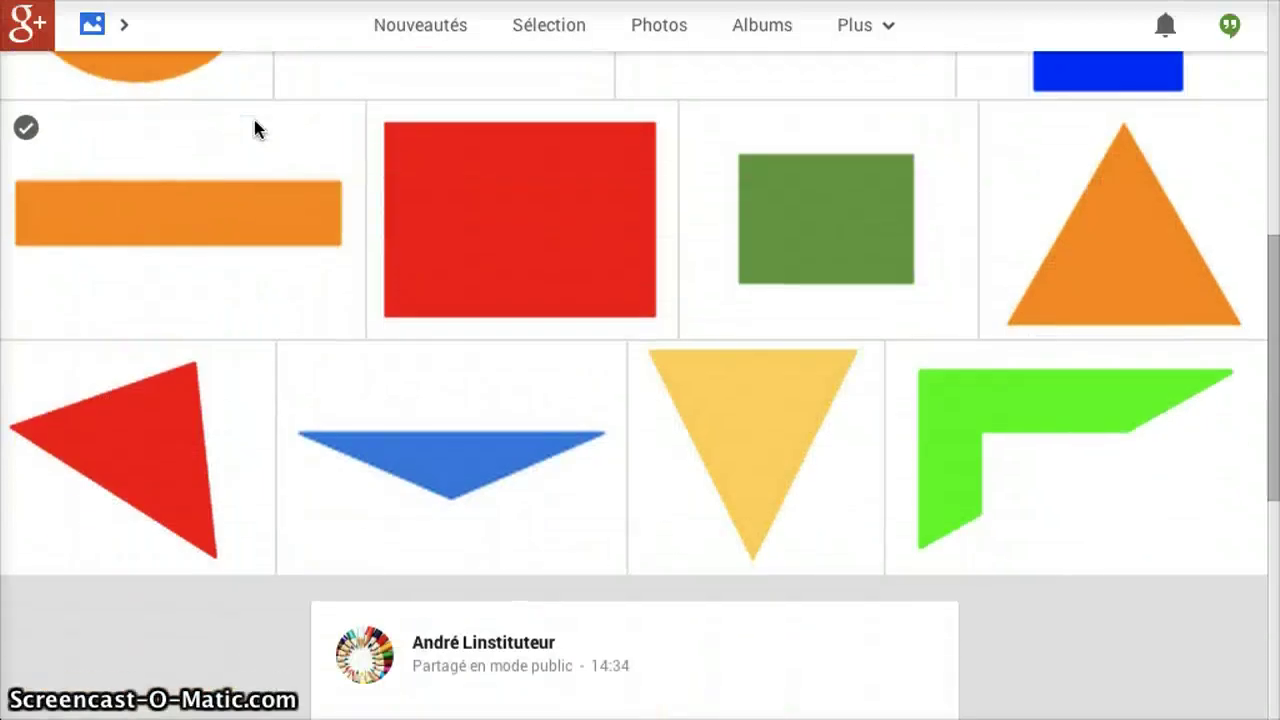
{"action": "scroll", "coordinate": [254, 120], "scroll_direction": "down", "scroll_amount": 5}
{"action": "scroll", "coordinate": [254, 120], "scroll_direction": "up", "scroll_amount": 2}
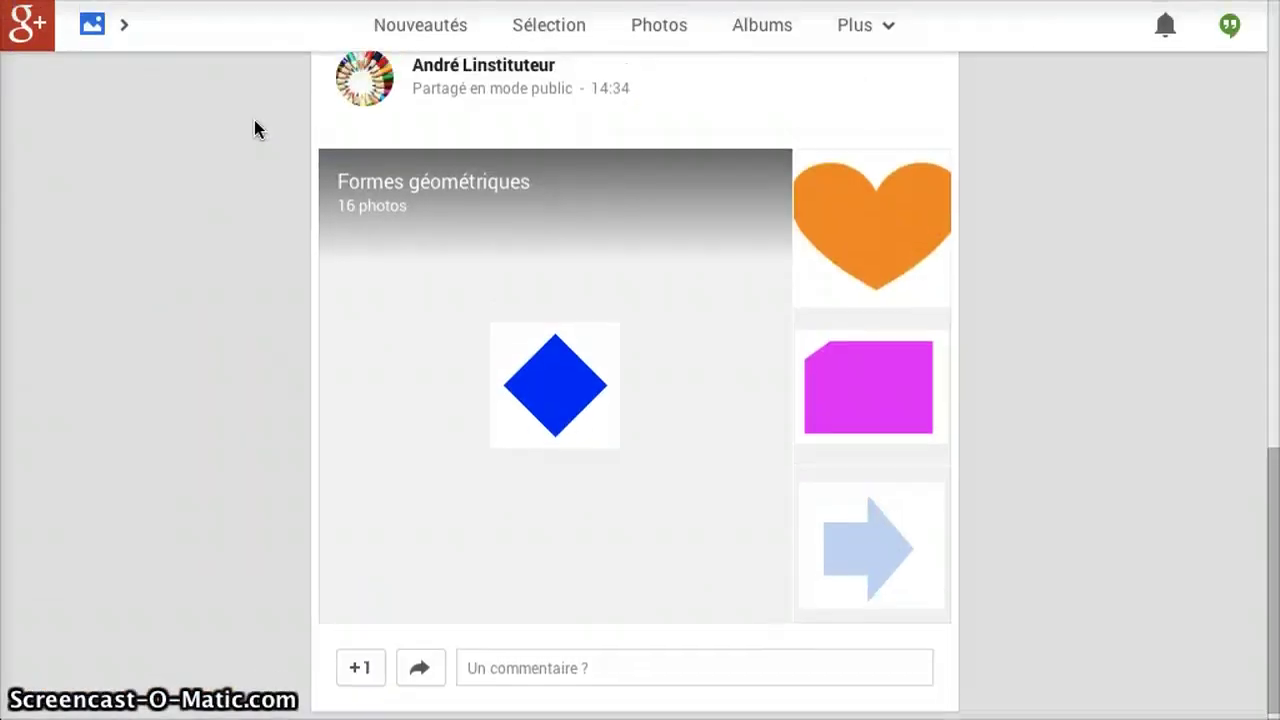
{"action": "scroll", "coordinate": [254, 120], "scroll_direction": "down", "scroll_amount": 2}
{"action": "scroll", "coordinate": [254, 120], "scroll_direction": "up", "scroll_amount": 10}
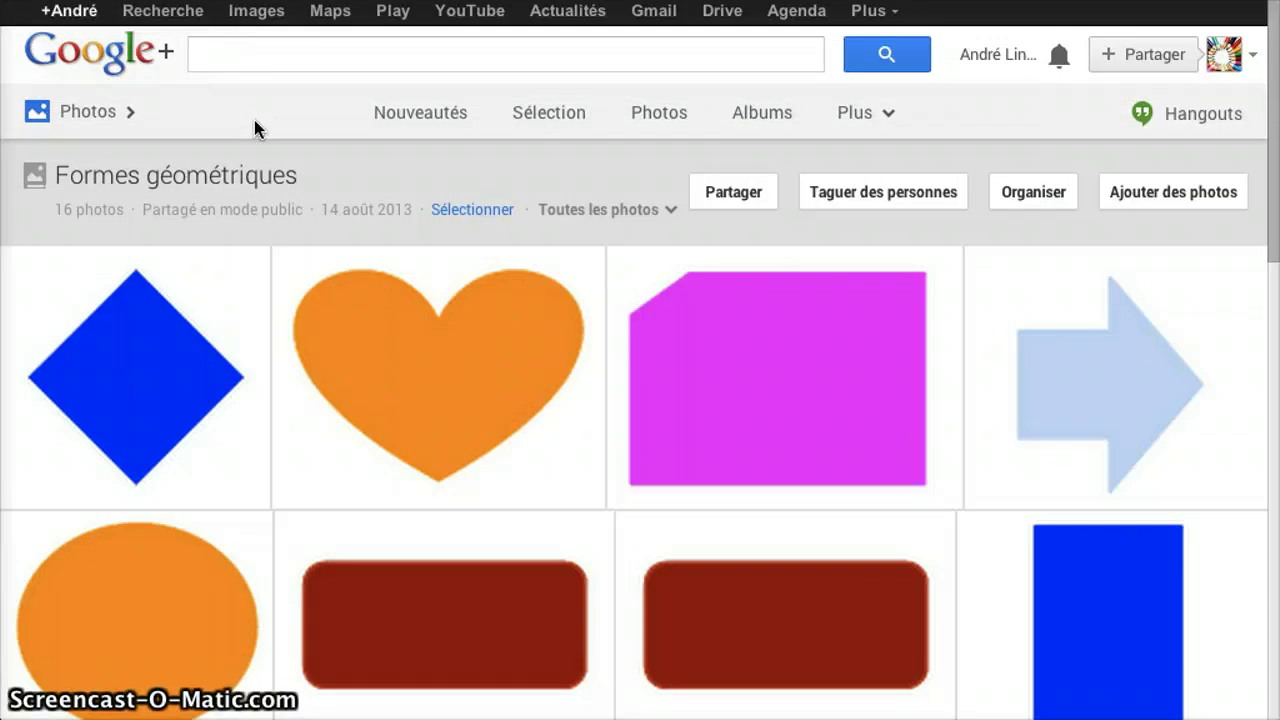
{"action": "left_click", "coordinate": [265, 119]}
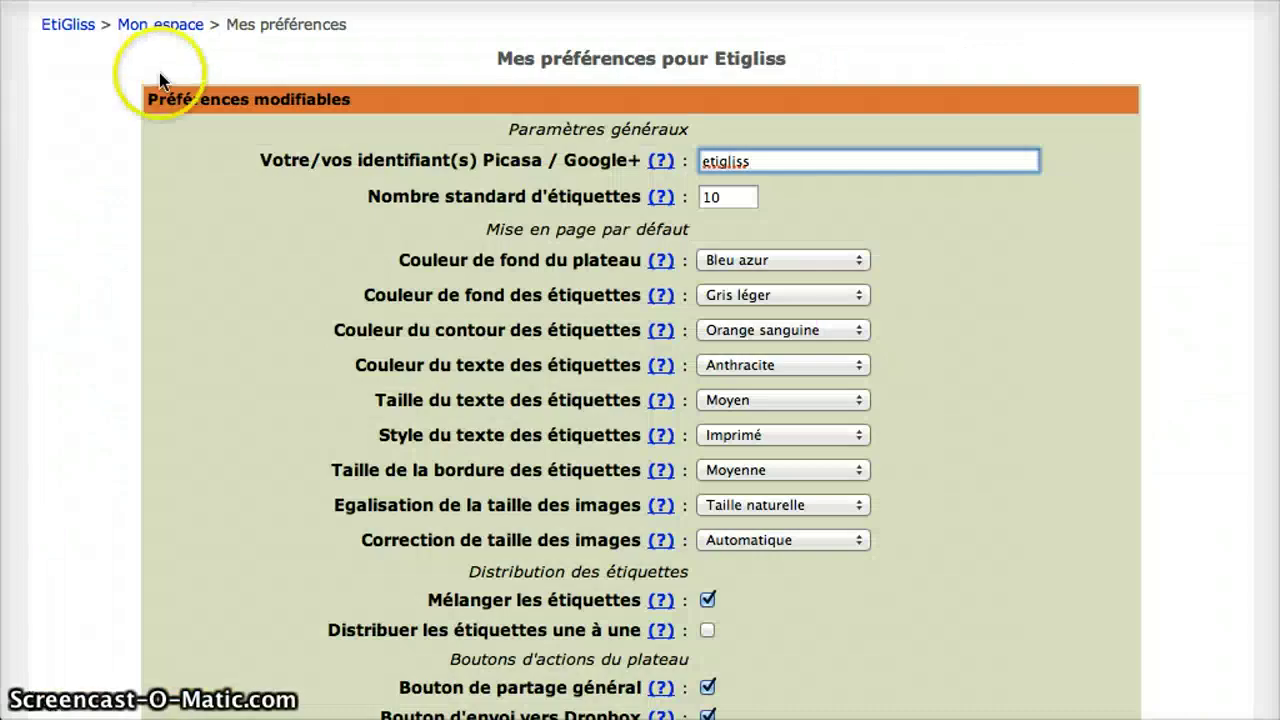
- Go to the Mes préférences page under Mon espace
{"action": "left_click", "coordinate": [143, 33]}
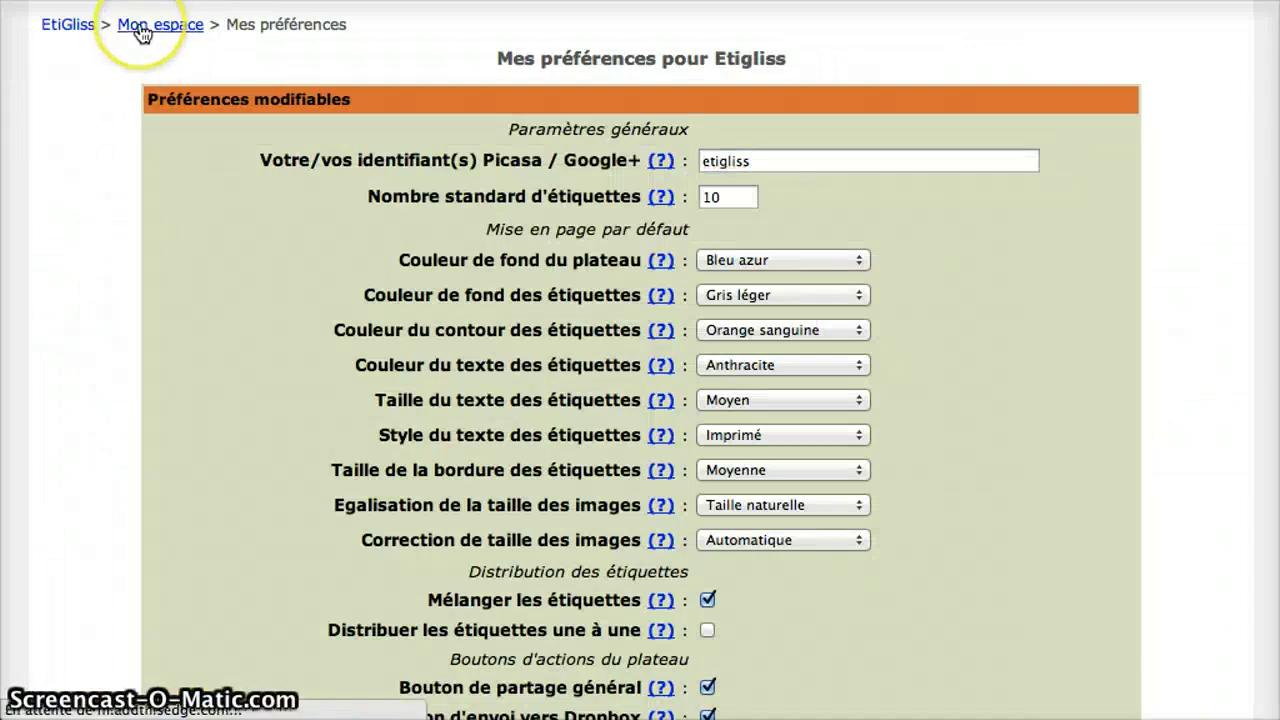
{"action": "left_click", "coordinate": [152, 155]}
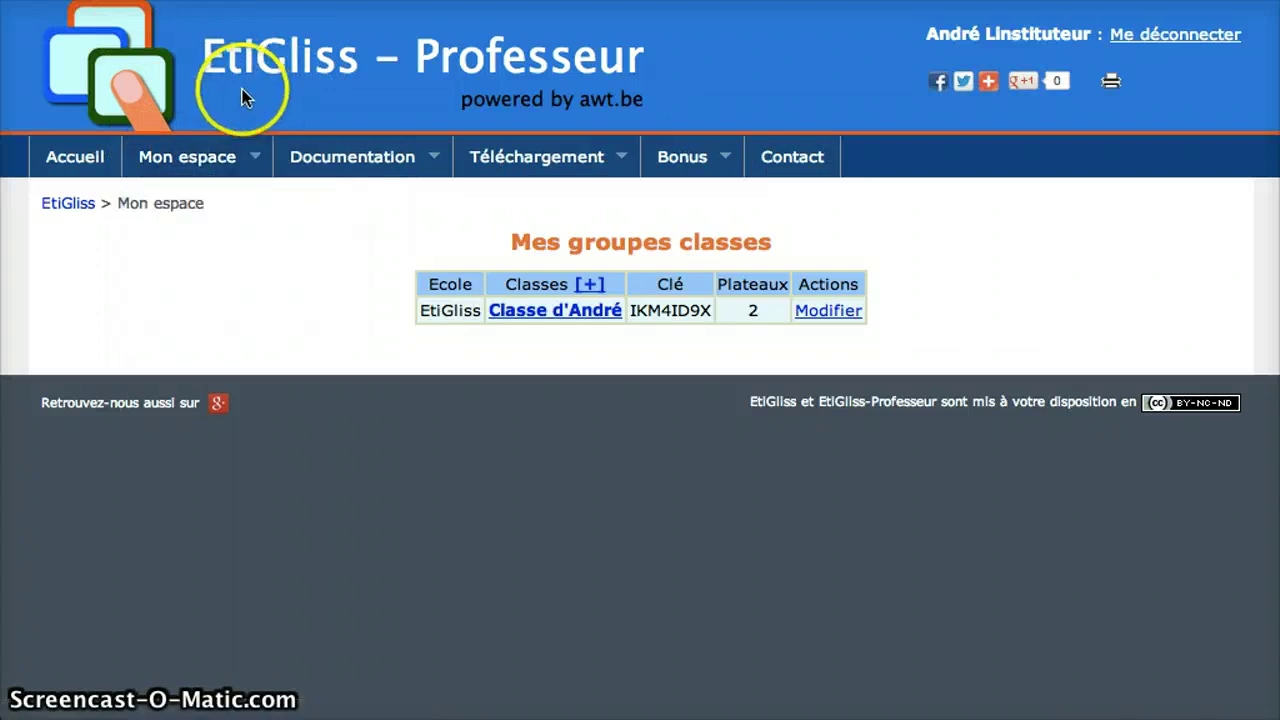
{"action": "mouse_move", "coordinate": [220, 160]}
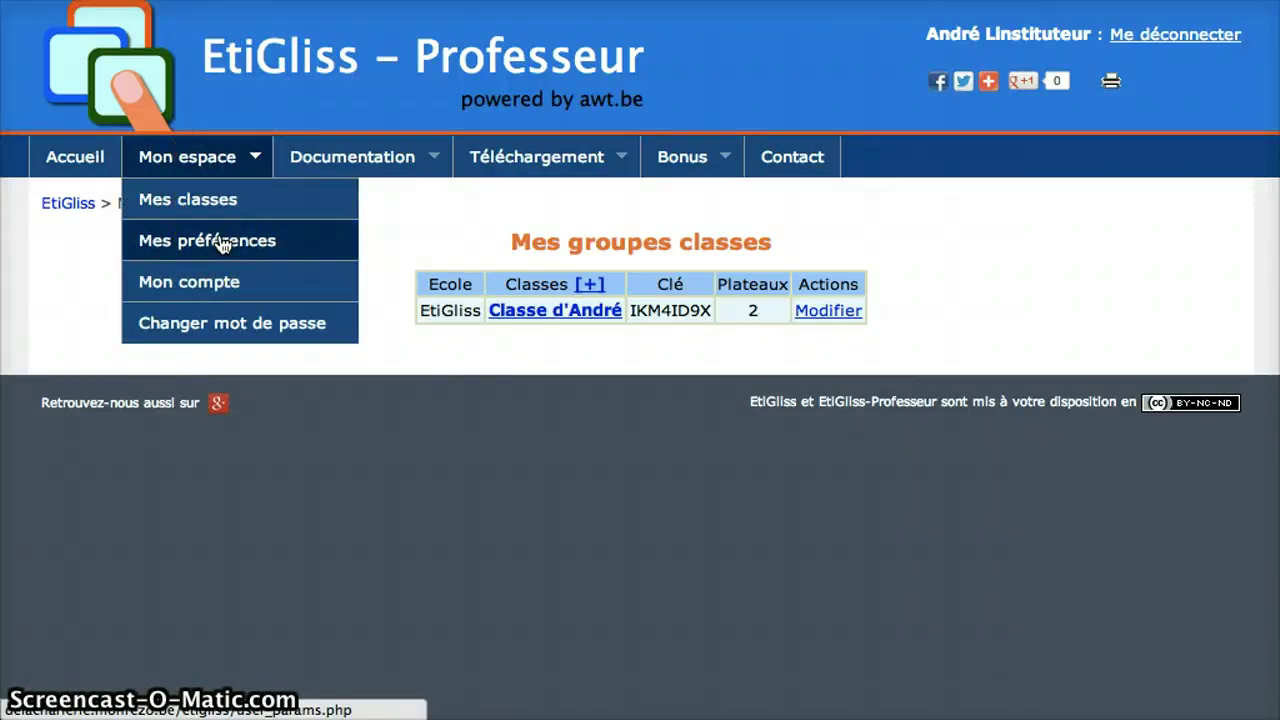
{"action": "left_click", "coordinate": [224, 247]}
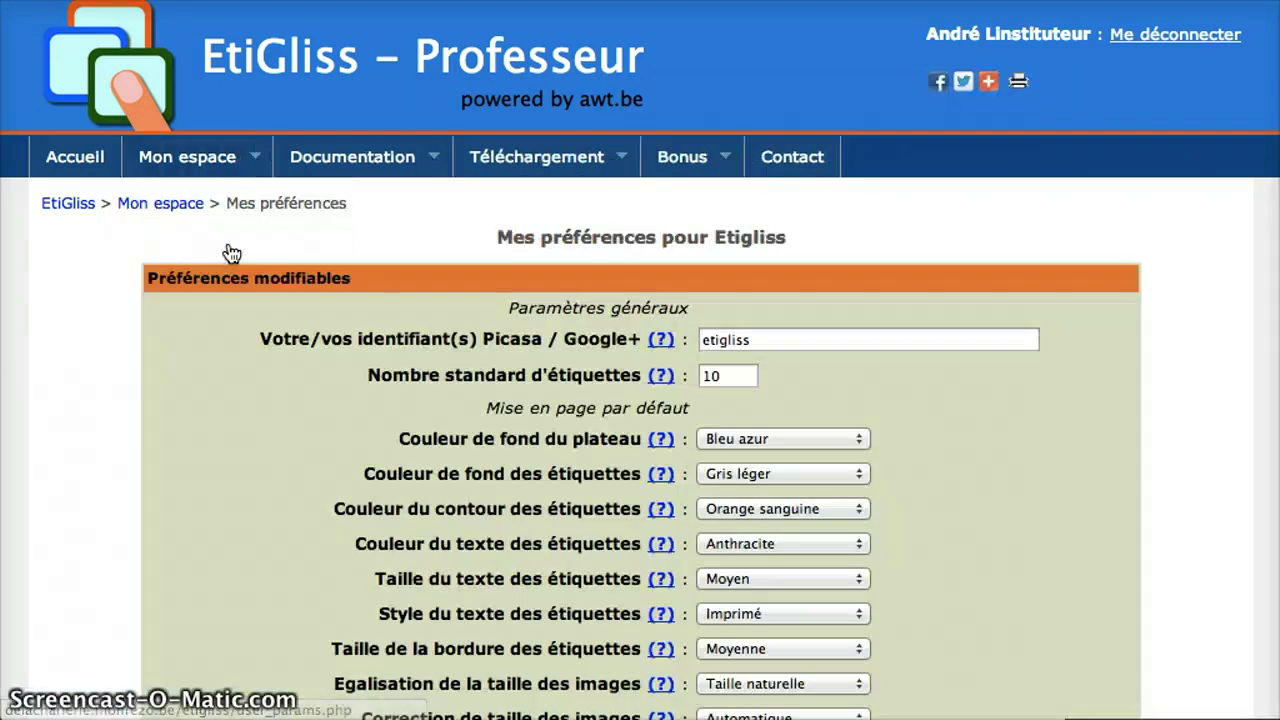
- Add a comma after the existing Picasa / Google+ identifier and switch over to Google Drive
{"action": "left_click", "coordinate": [766, 277]}
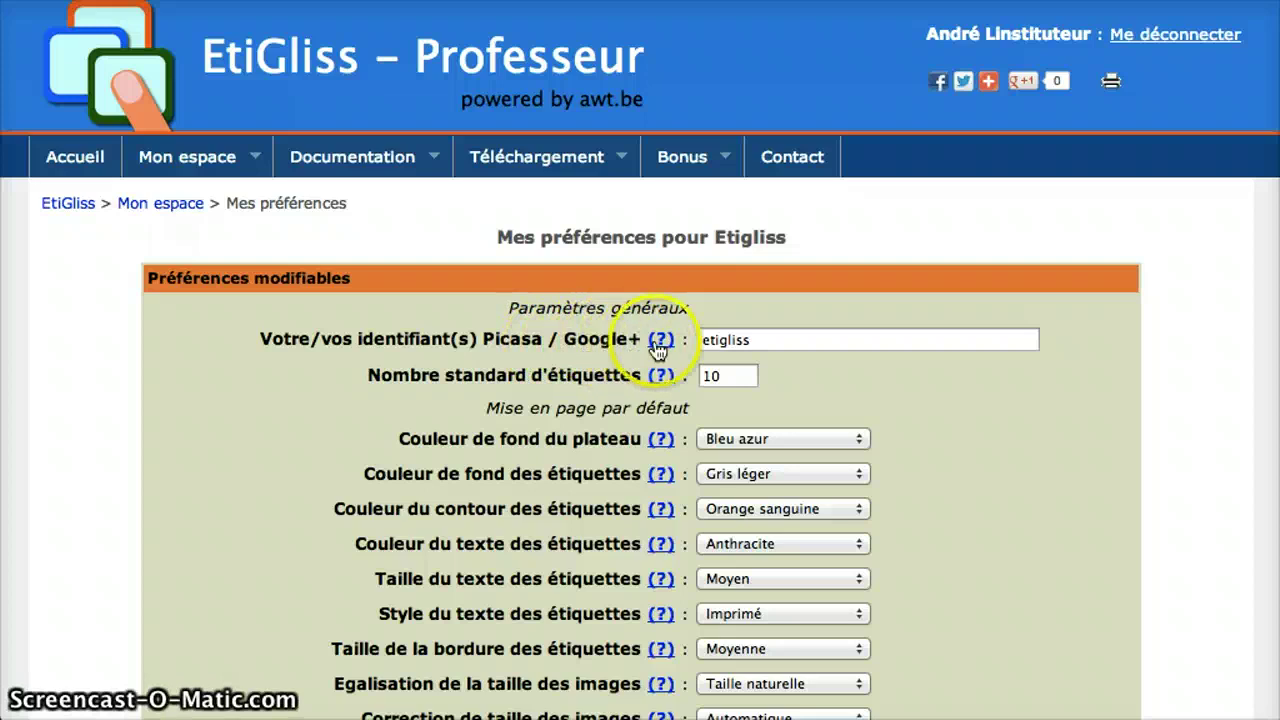
{"action": "left_click", "coordinate": [749, 341]}
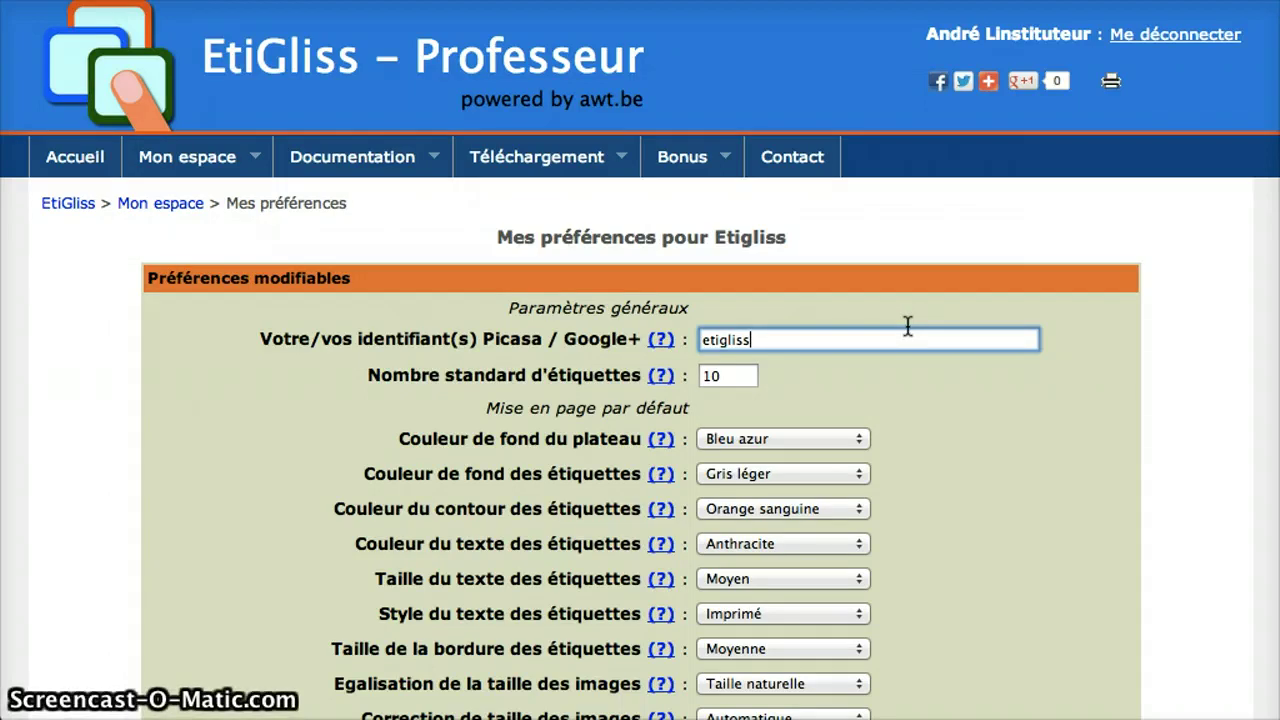
{"action": "type", "text": "."}
{"action": "key", "text": "ctrl+Tab"}
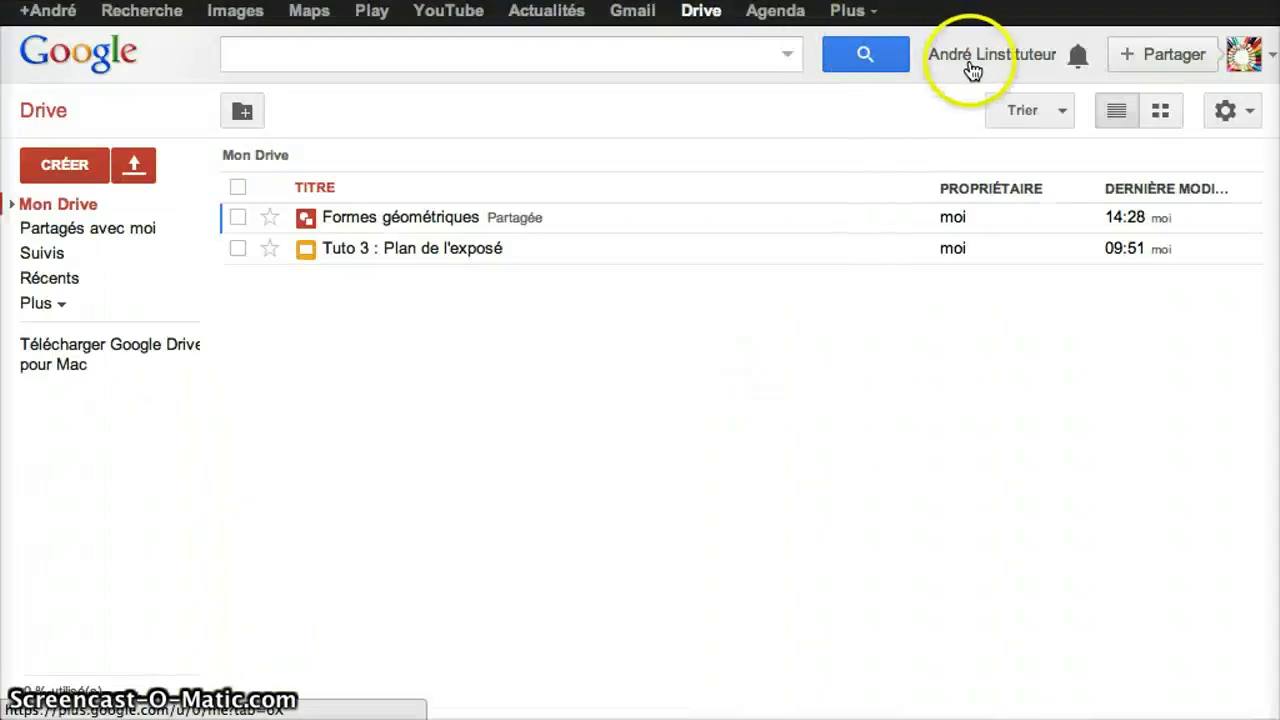
- Check the Google account username and enter it as the second Picasa / Google+ identifier
{"action": "left_click", "coordinate": [971, 70]}
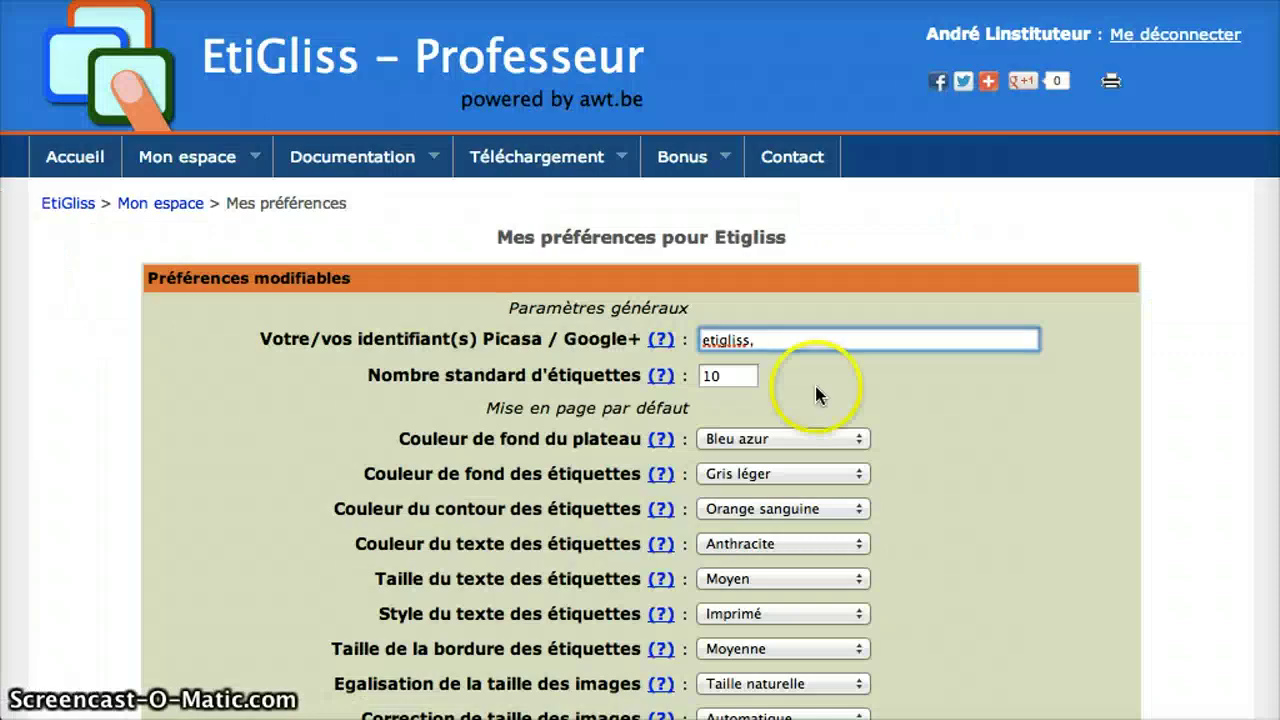
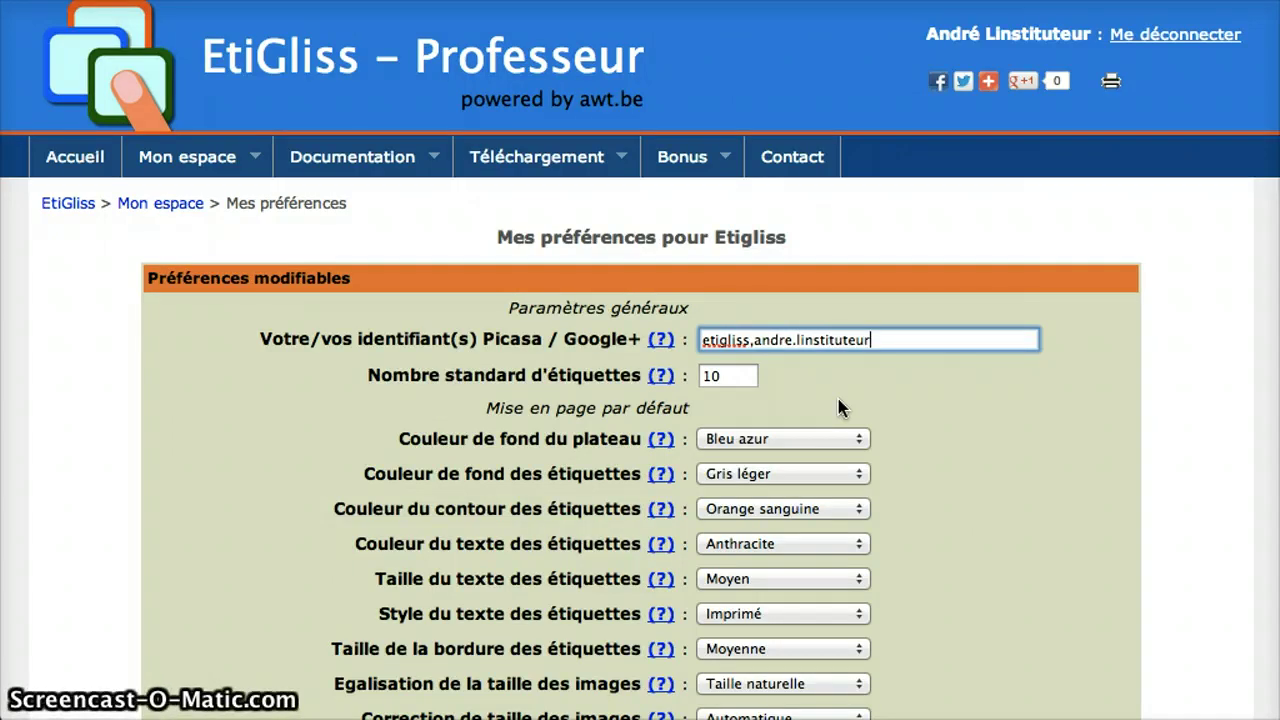
{"action": "scroll", "coordinate": [838, 407], "scroll_direction": "down", "scroll_amount": 5}
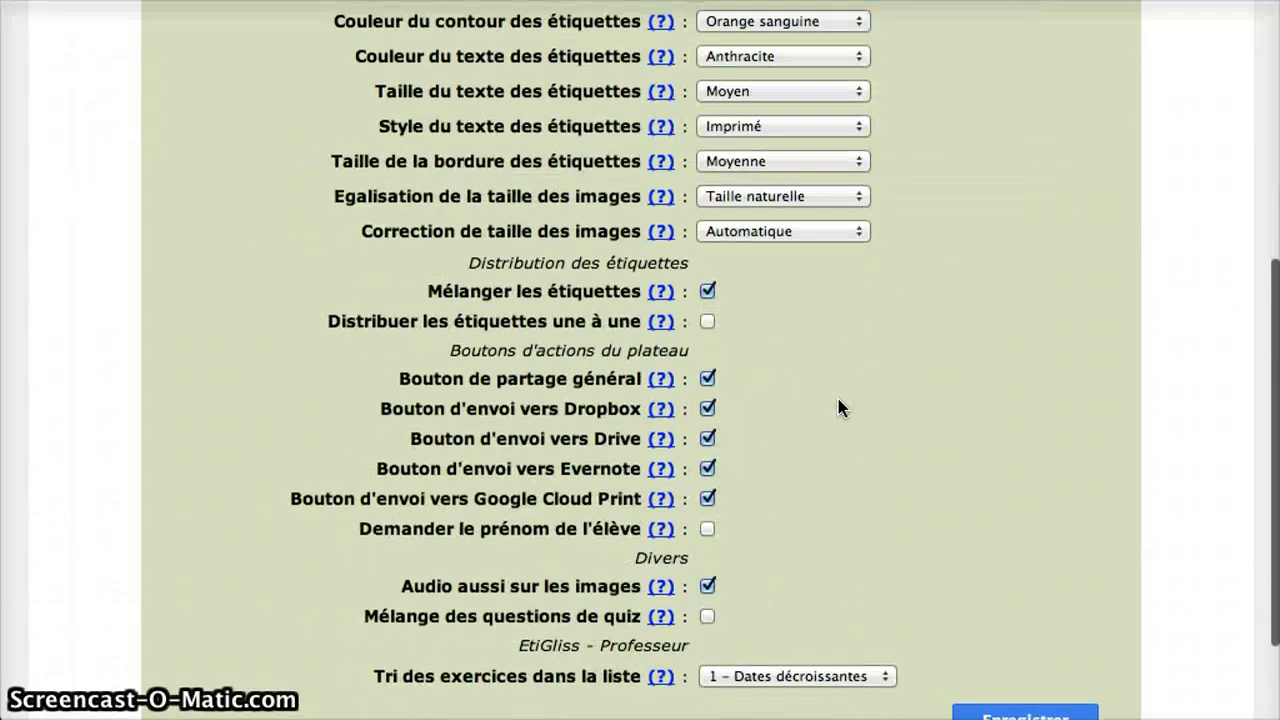
{"action": "scroll", "coordinate": [838, 407], "scroll_direction": "up", "scroll_amount": 3}
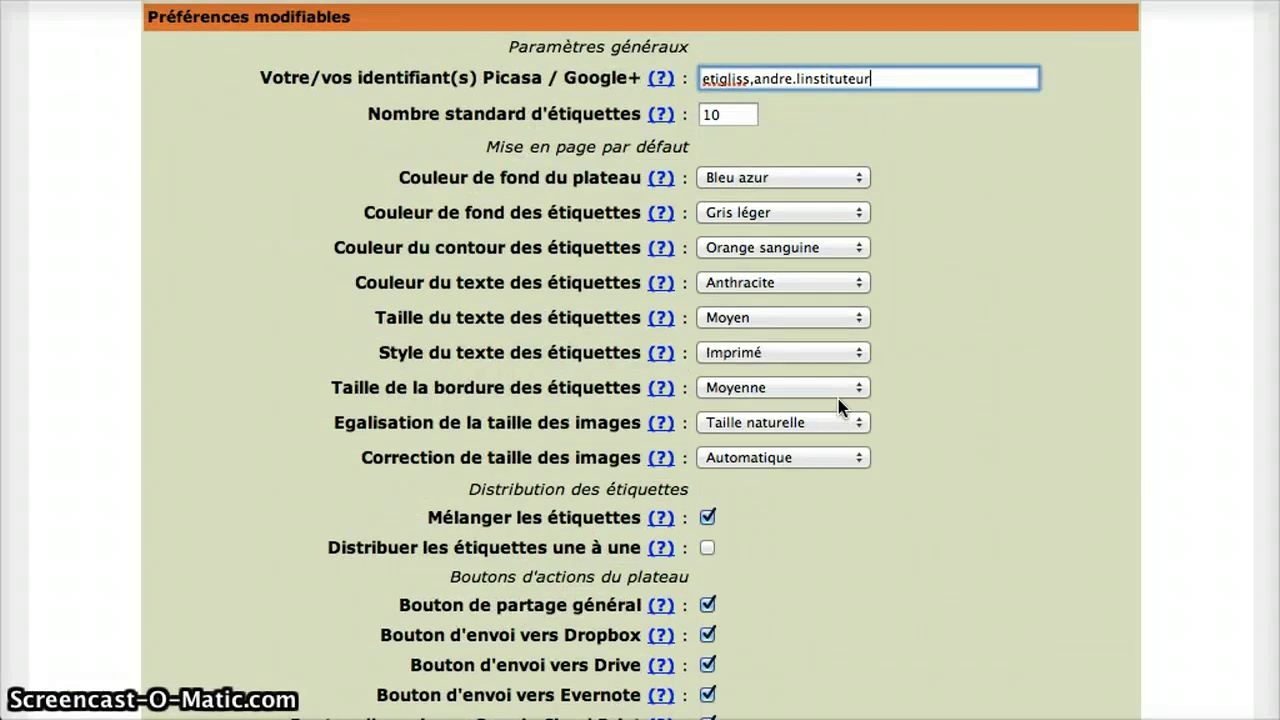
- Save the preferences and return to the Mon espace overview
{"action": "scroll", "coordinate": [838, 407], "scroll_direction": "down", "scroll_amount": 1}
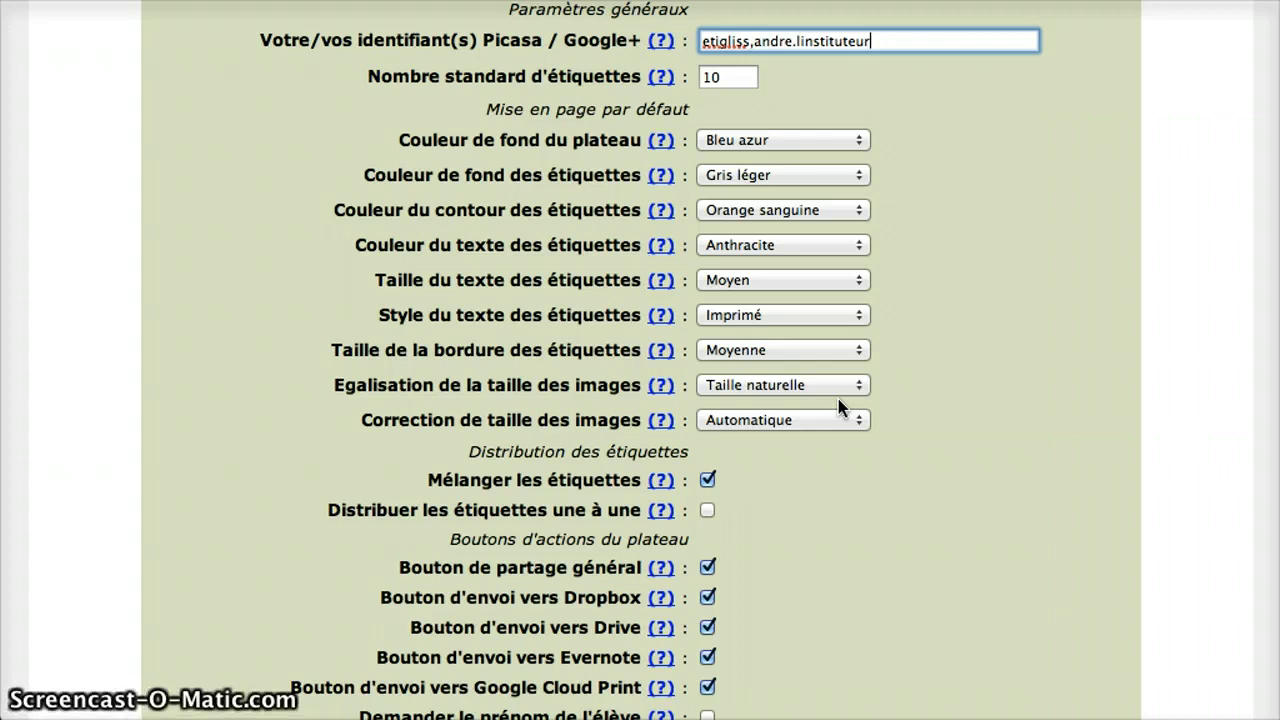
{"action": "scroll", "coordinate": [838, 405], "scroll_direction": "down", "scroll_amount": 5}
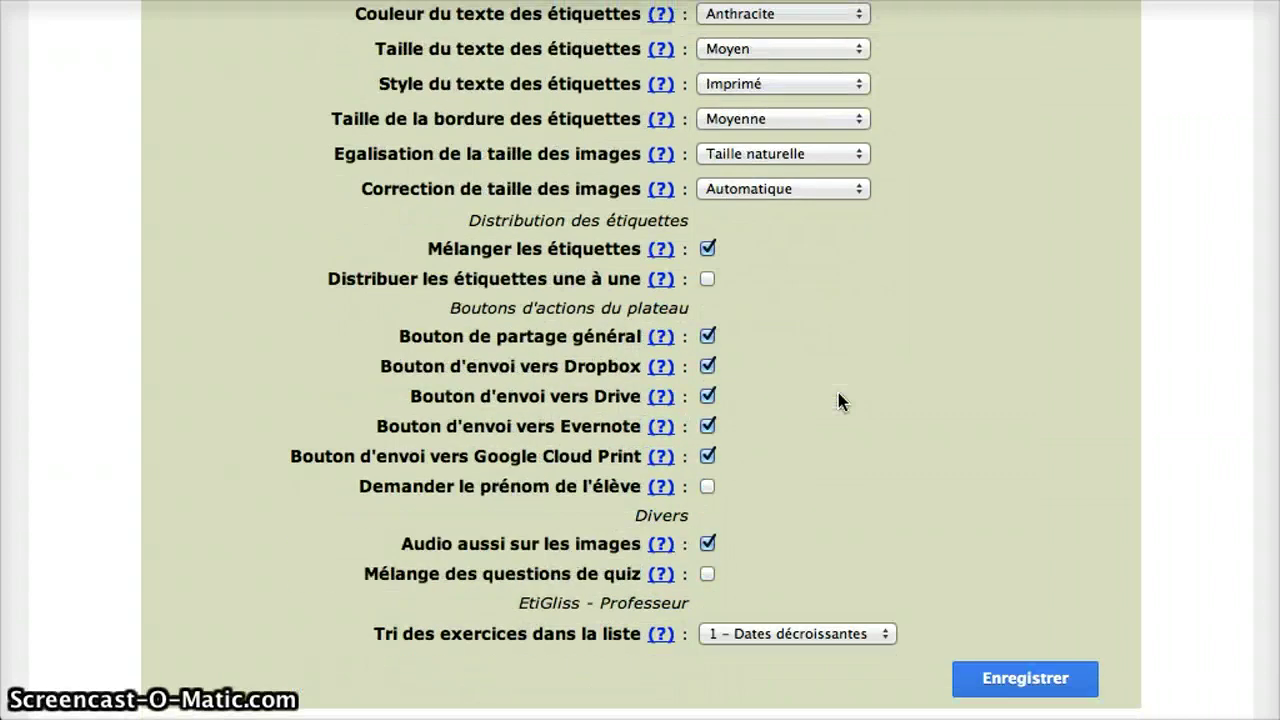
{"action": "left_click", "coordinate": [1030, 679]}
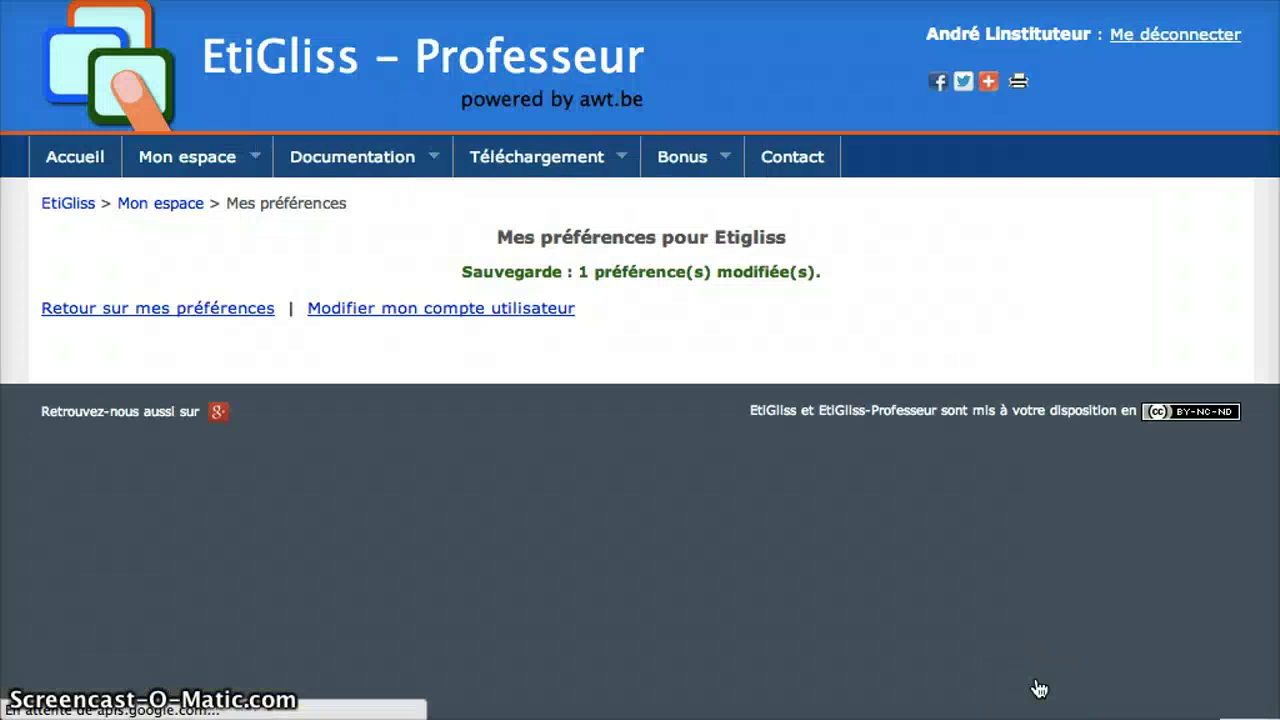
{"action": "left_click", "coordinate": [161, 204]}
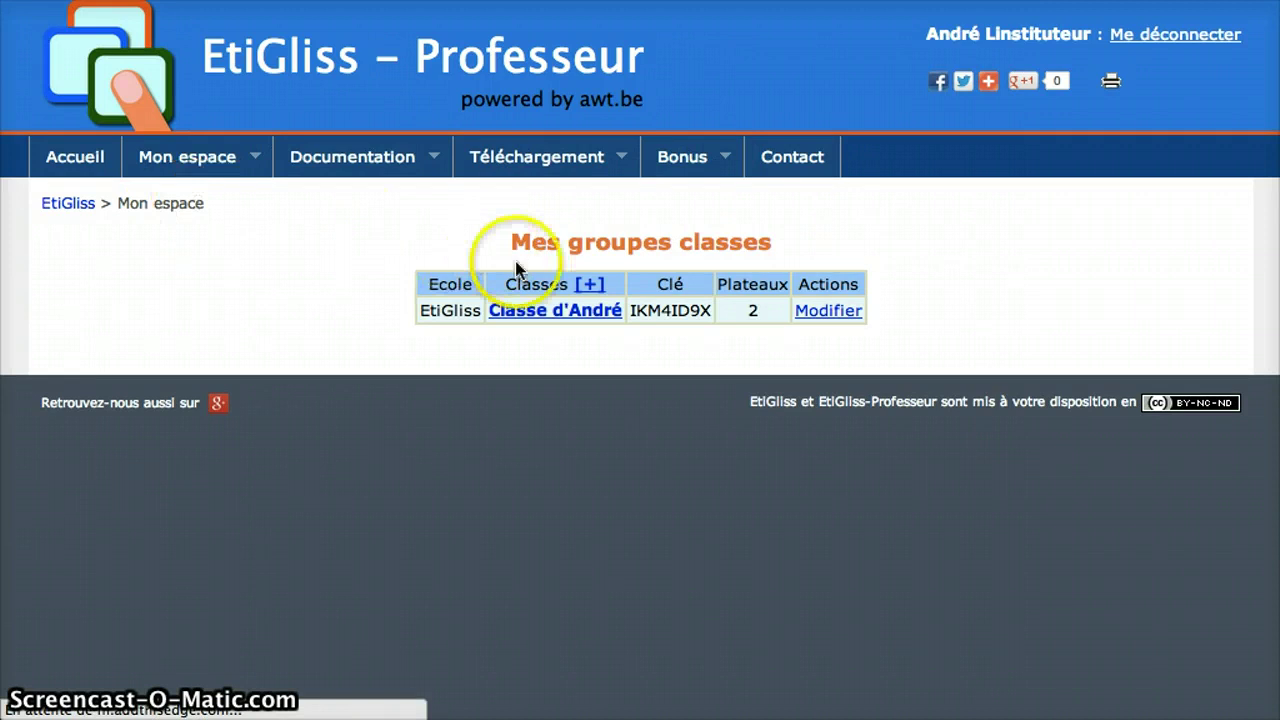
- Create a new exercise: Compétence Géométrie, Activité 'Classer des figures', title 'Classer des rectangles et triangles'
{"action": "left_click", "coordinate": [552, 311]}
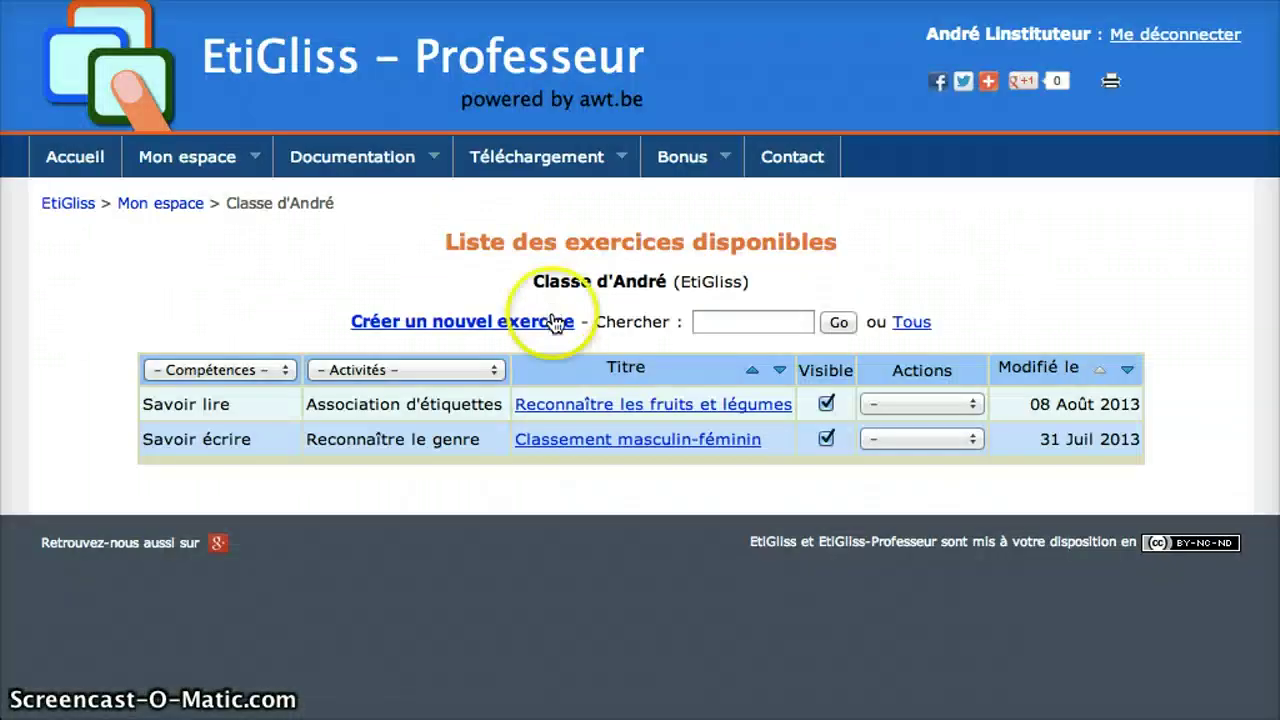
{"action": "left_click", "coordinate": [486, 328]}
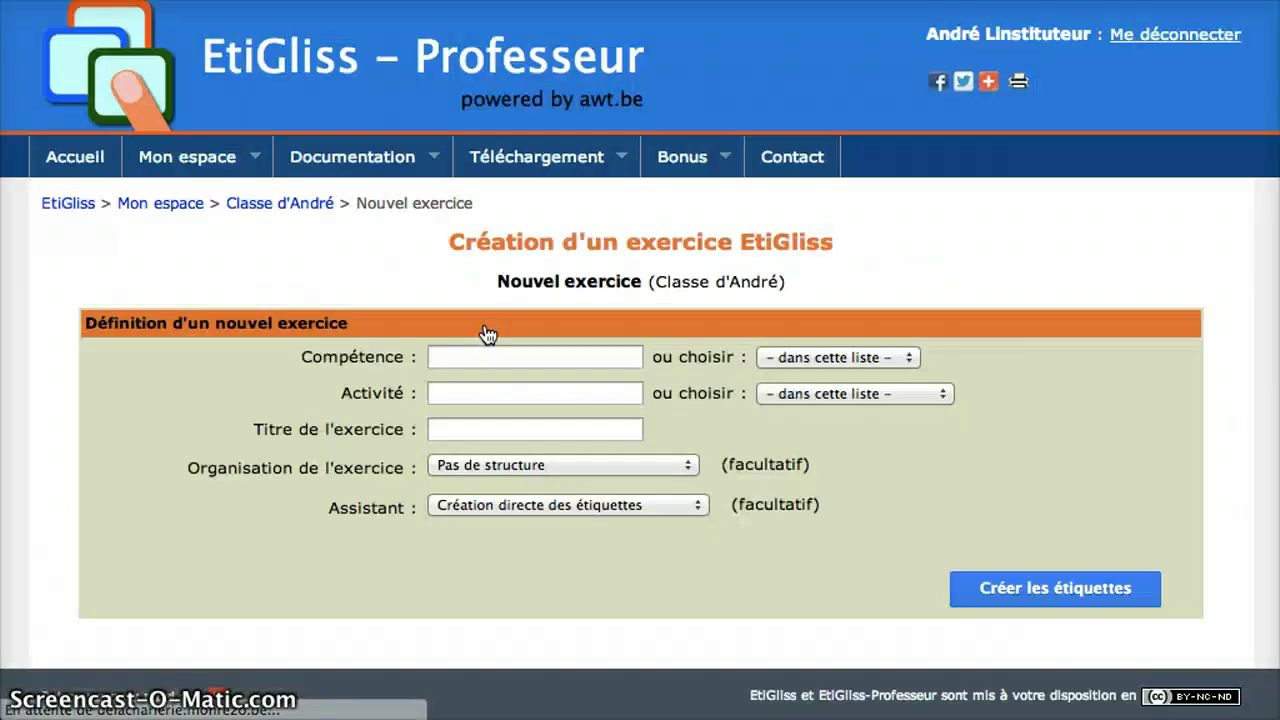
{"action": "left_click", "coordinate": [486, 352]}
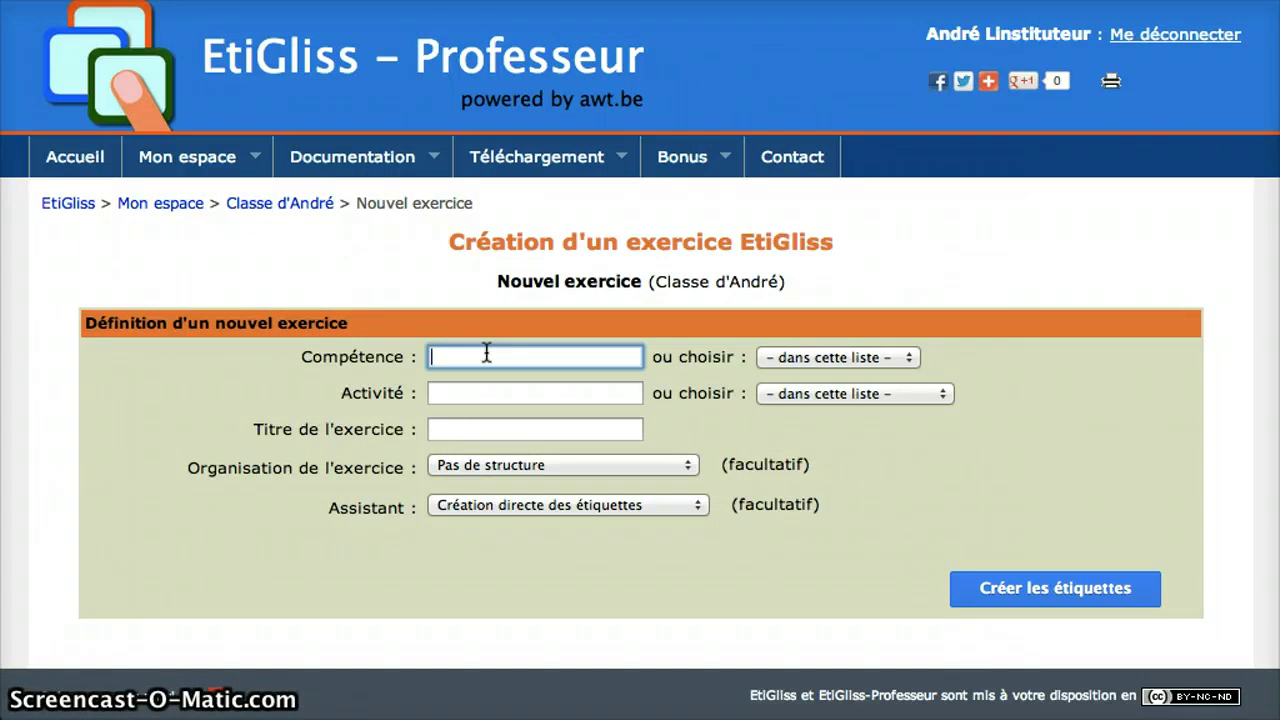
{"action": "type", "text": "Géométrie"}
{"action": "left_click", "coordinate": [484, 390]}
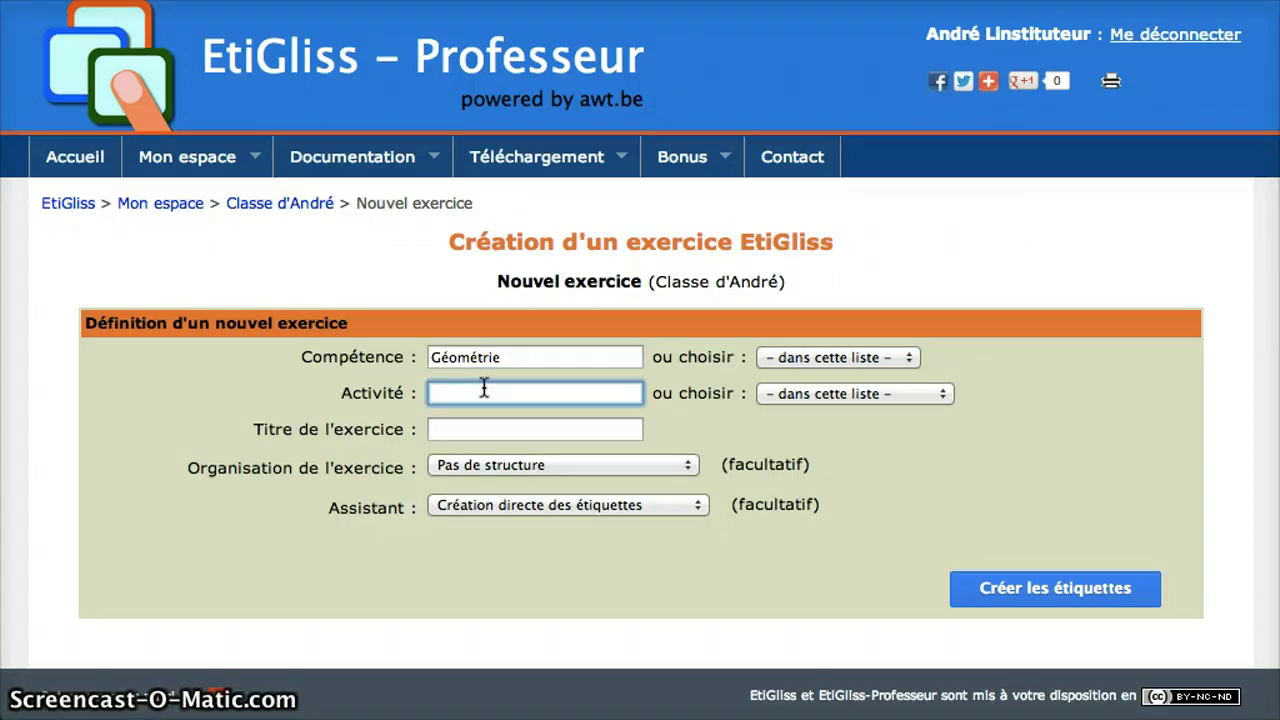
{"action": "type", "text": "Clas"}
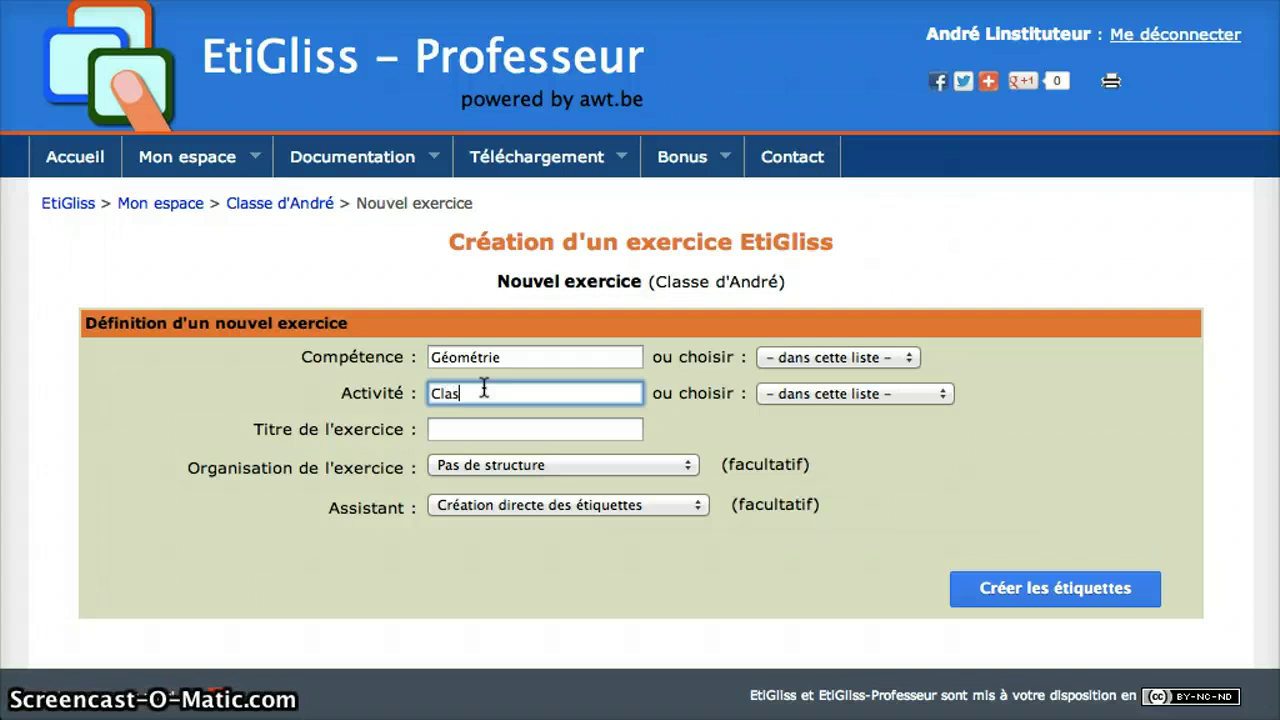
{"action": "type", "text": "ser des figures"}
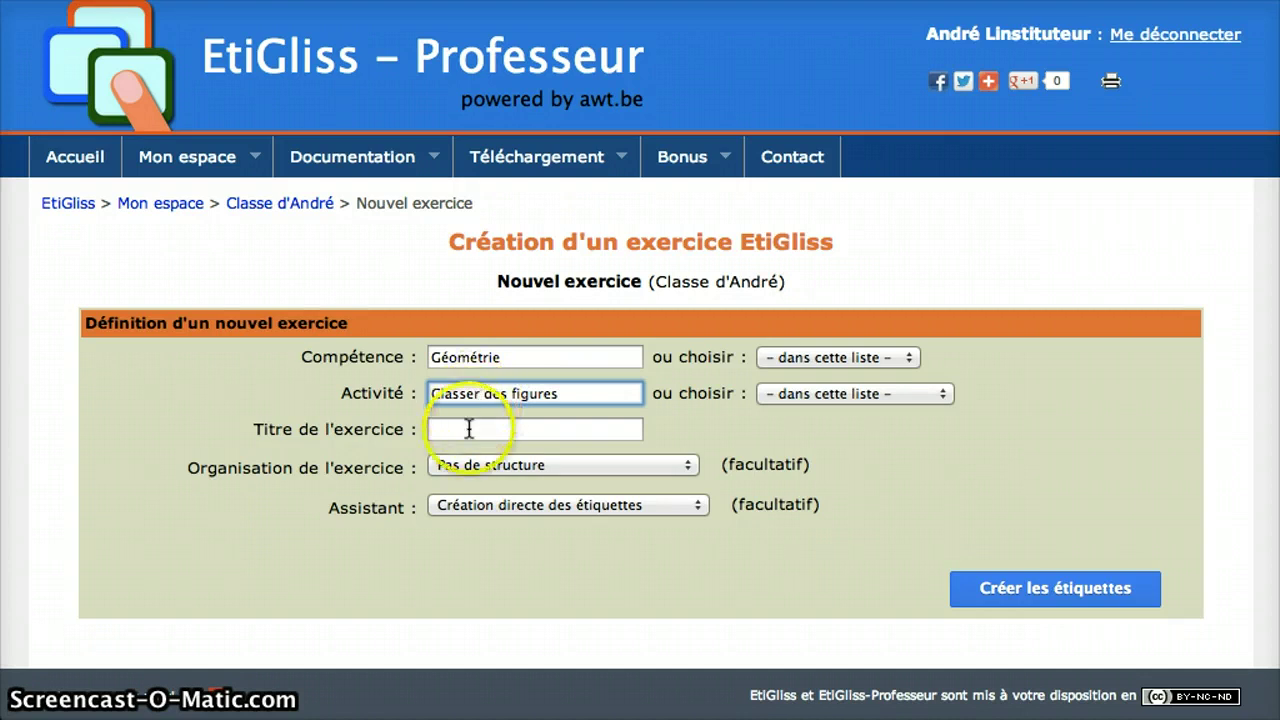
{"action": "left_click", "coordinate": [469, 429]}
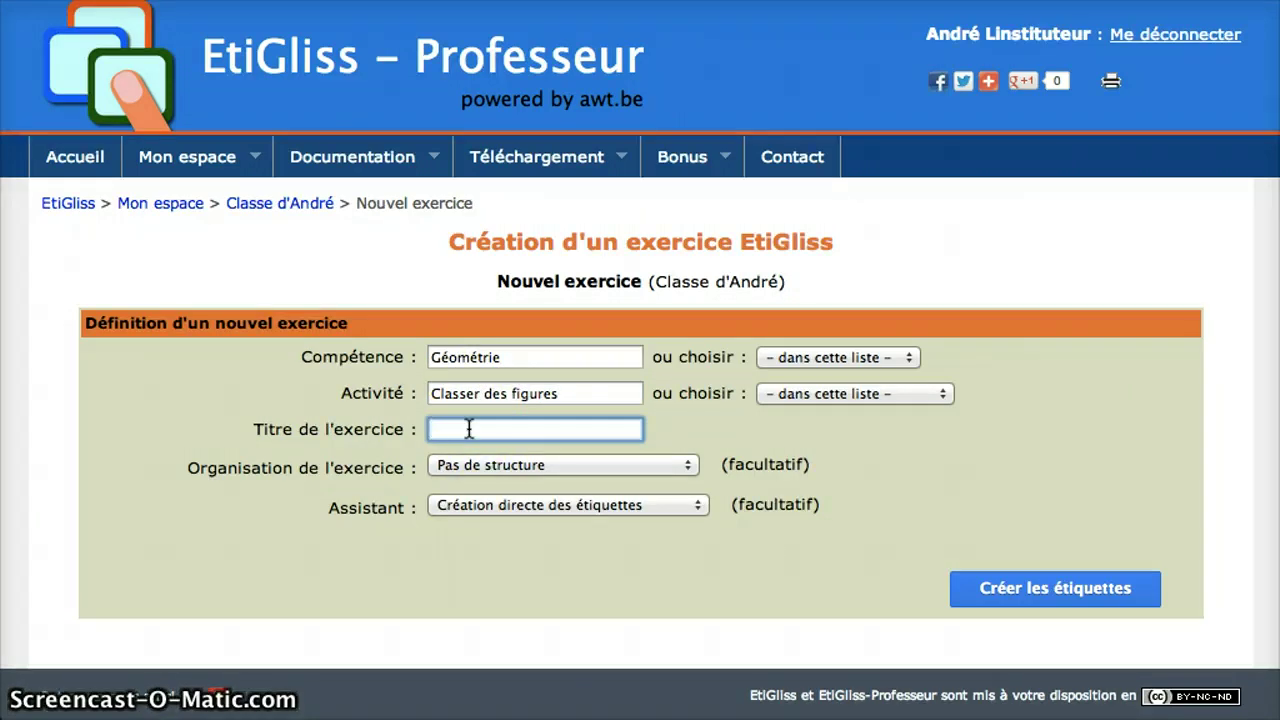
{"action": "type", "text": "Cl"}
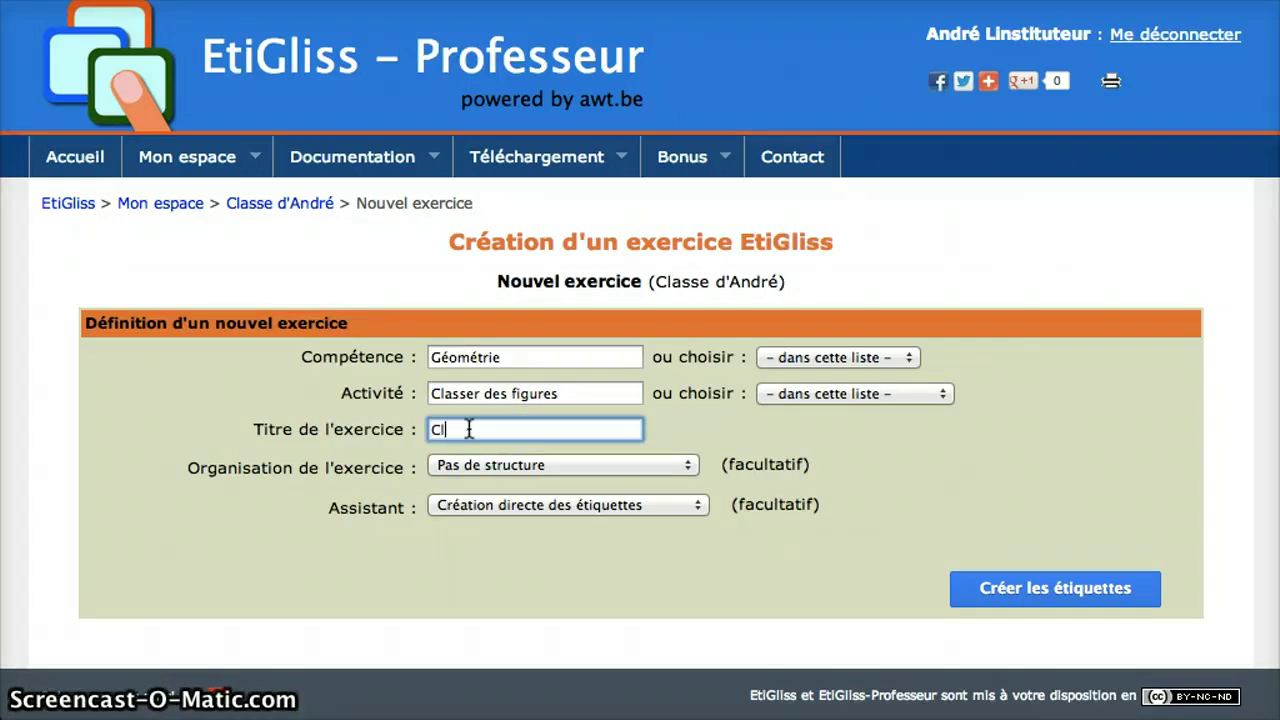
{"action": "type", "text": "asser des rectangles et triangles"}
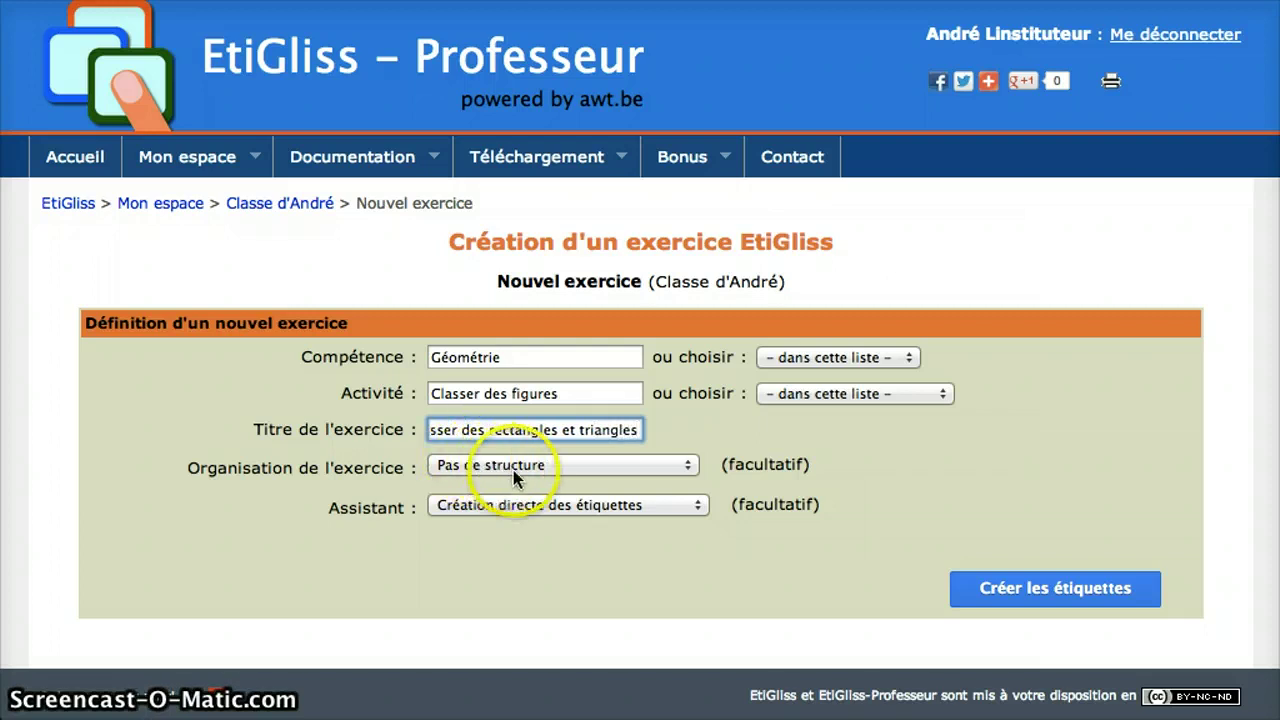
{"action": "left_click", "coordinate": [540, 507]}
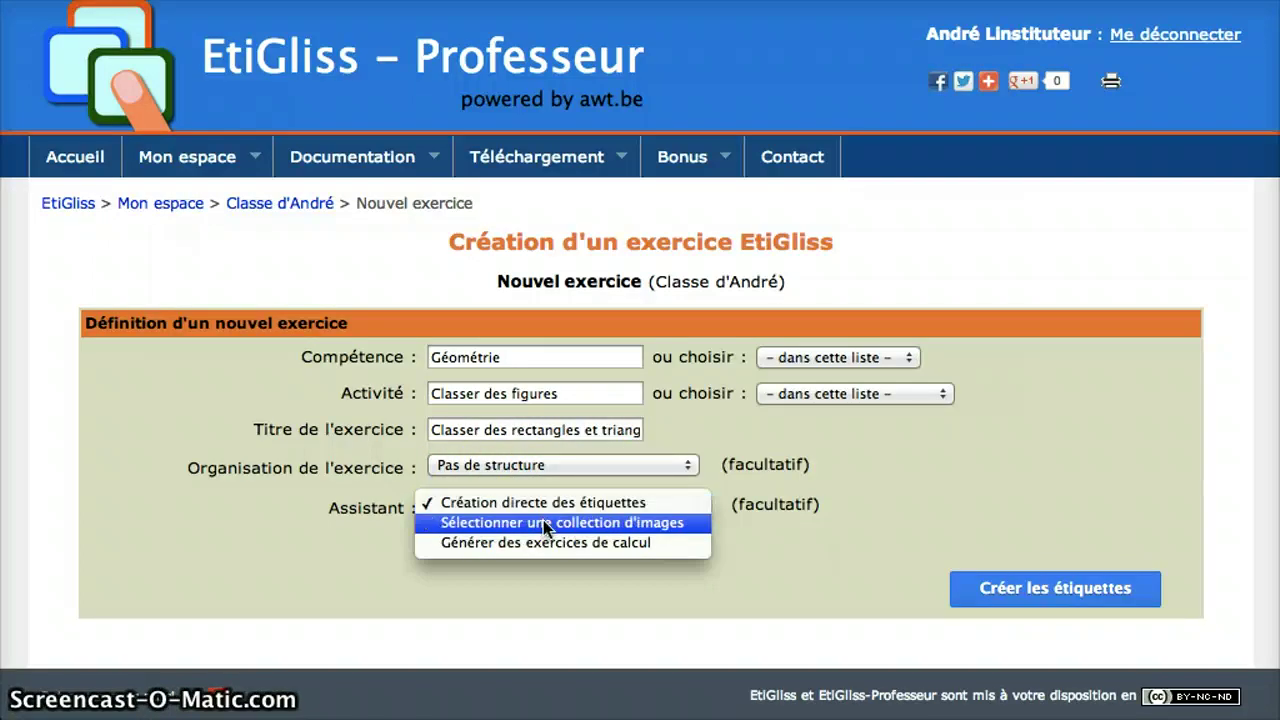
- Use 'Sélectionner une collection d'images' from the teacher's own gallery and open the Formes géométriques album
{"action": "left_click", "coordinate": [543, 522]}
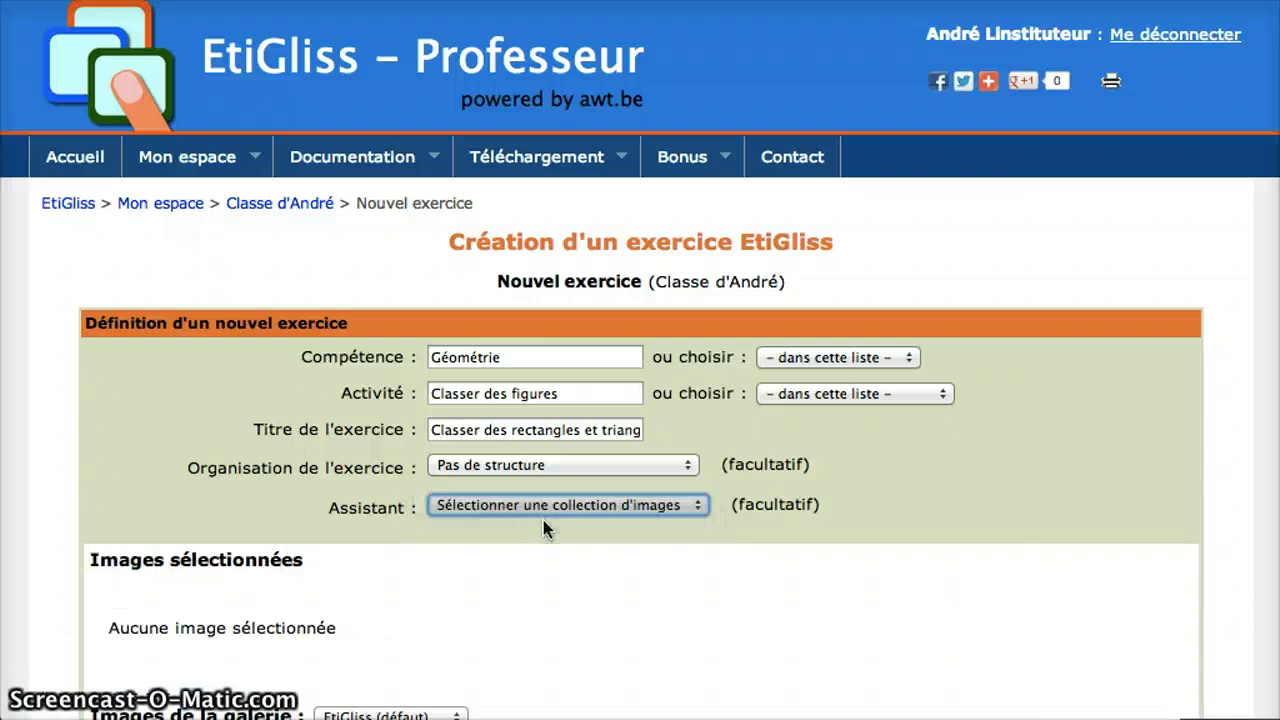
{"action": "scroll", "coordinate": [548, 518], "scroll_direction": "down", "scroll_amount": 5}
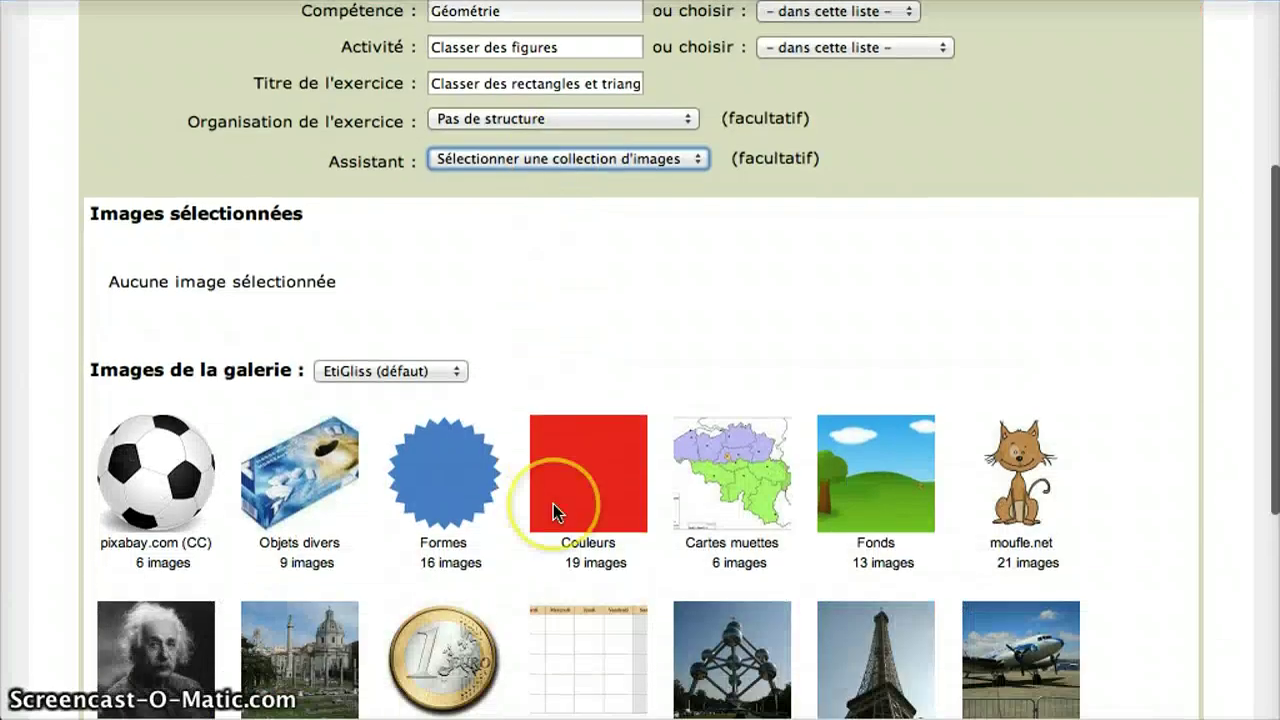
{"action": "left_click", "coordinate": [456, 371]}
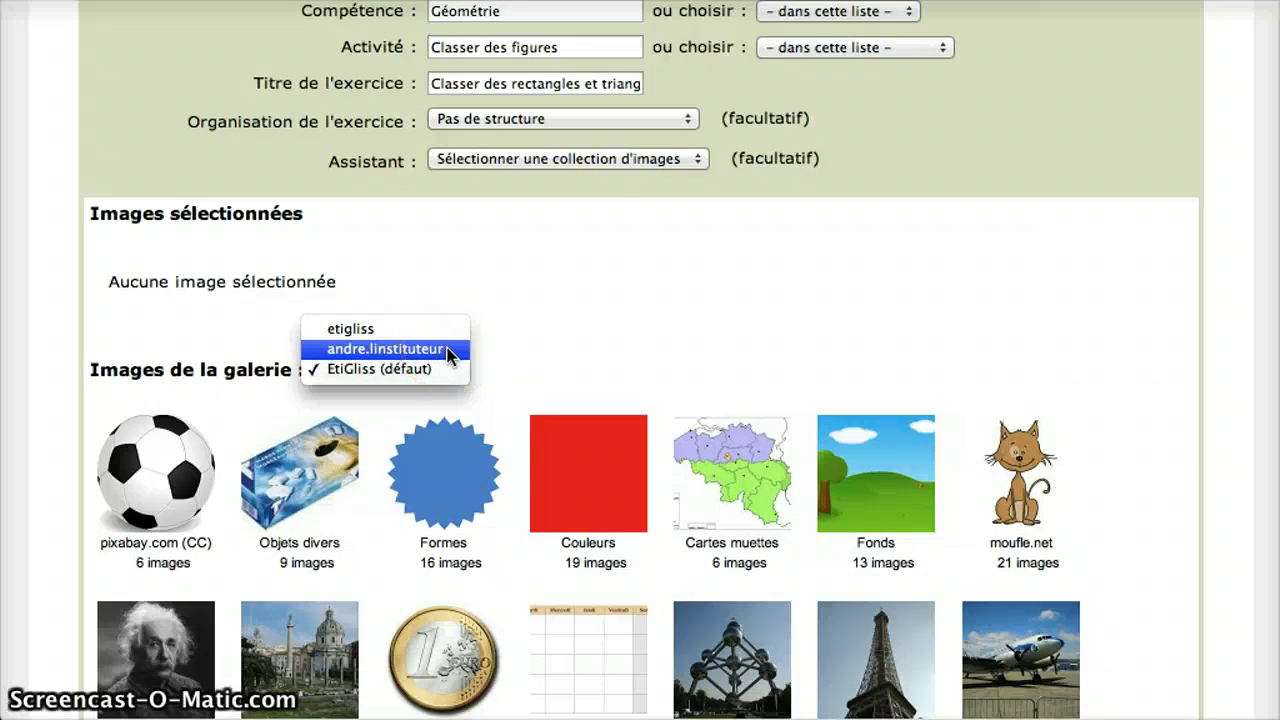
{"action": "left_click", "coordinate": [448, 349]}
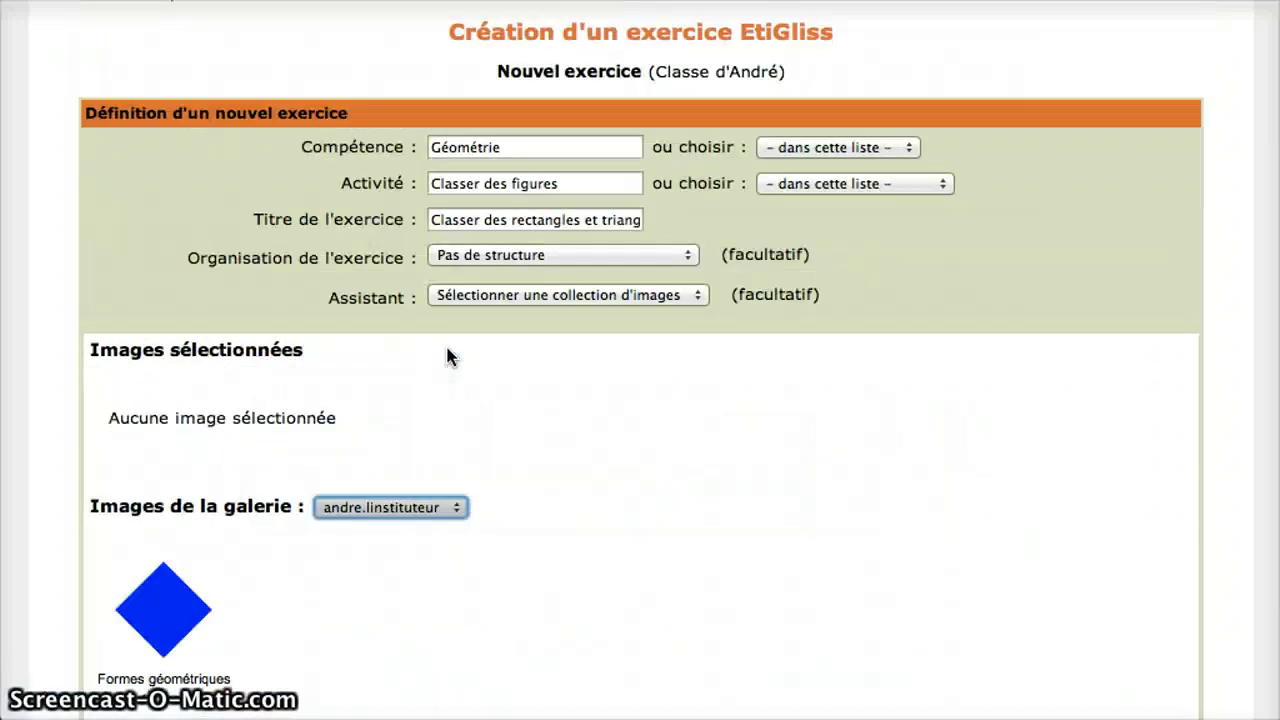
{"action": "scroll", "coordinate": [447, 349], "scroll_direction": "down", "scroll_amount": 4}
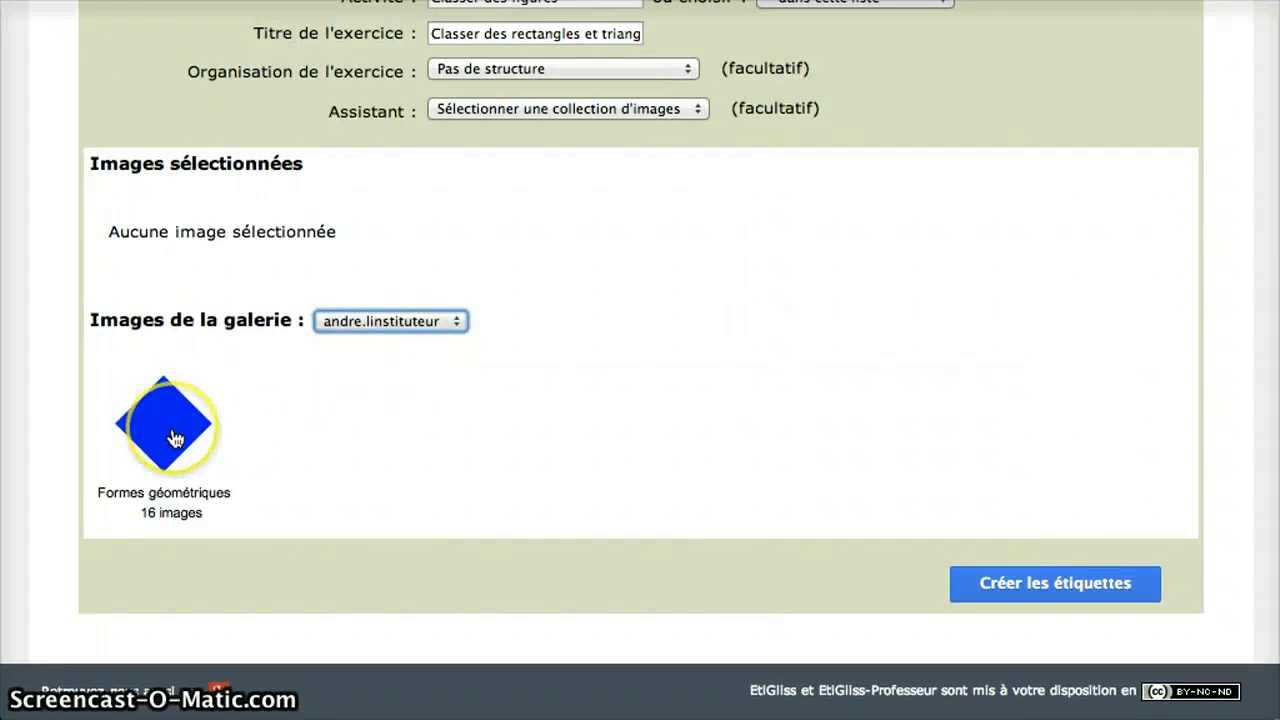
{"action": "left_click", "coordinate": [173, 438]}
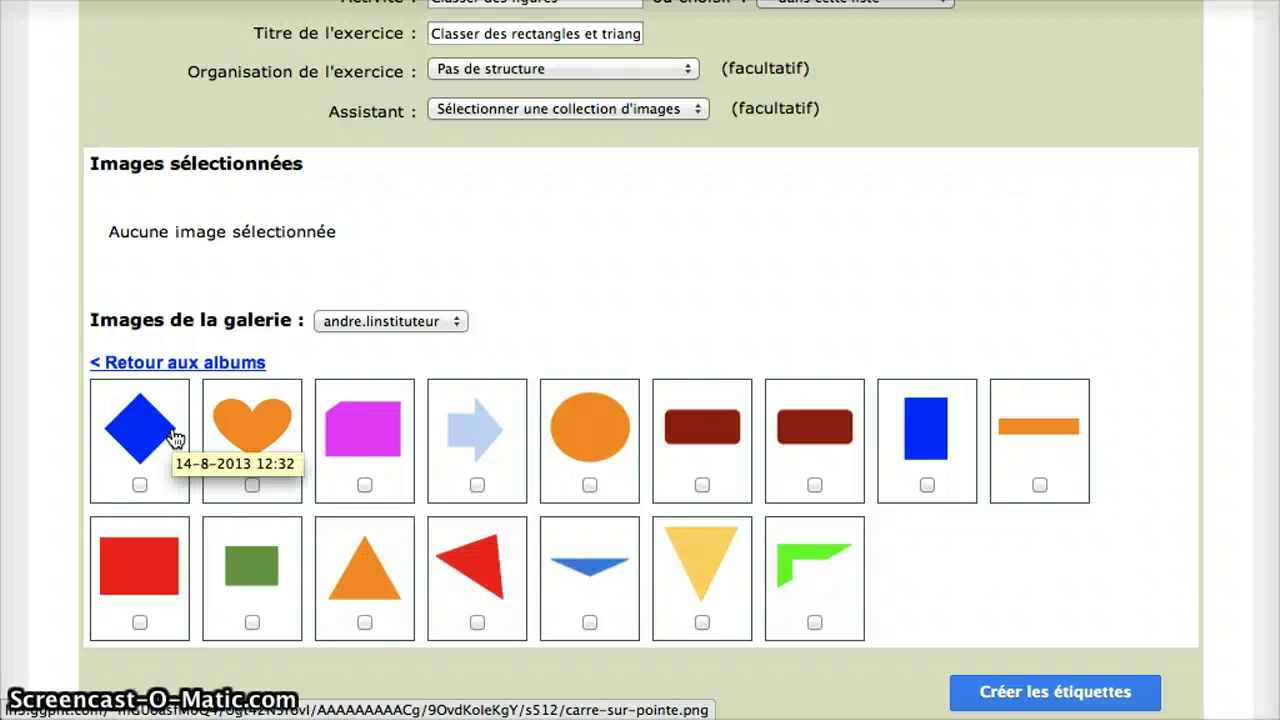
- Select the first ten shapes, diamond through green rectangle, skipping the second dark-red rectangle
{"action": "left_click", "coordinate": [140, 486]}
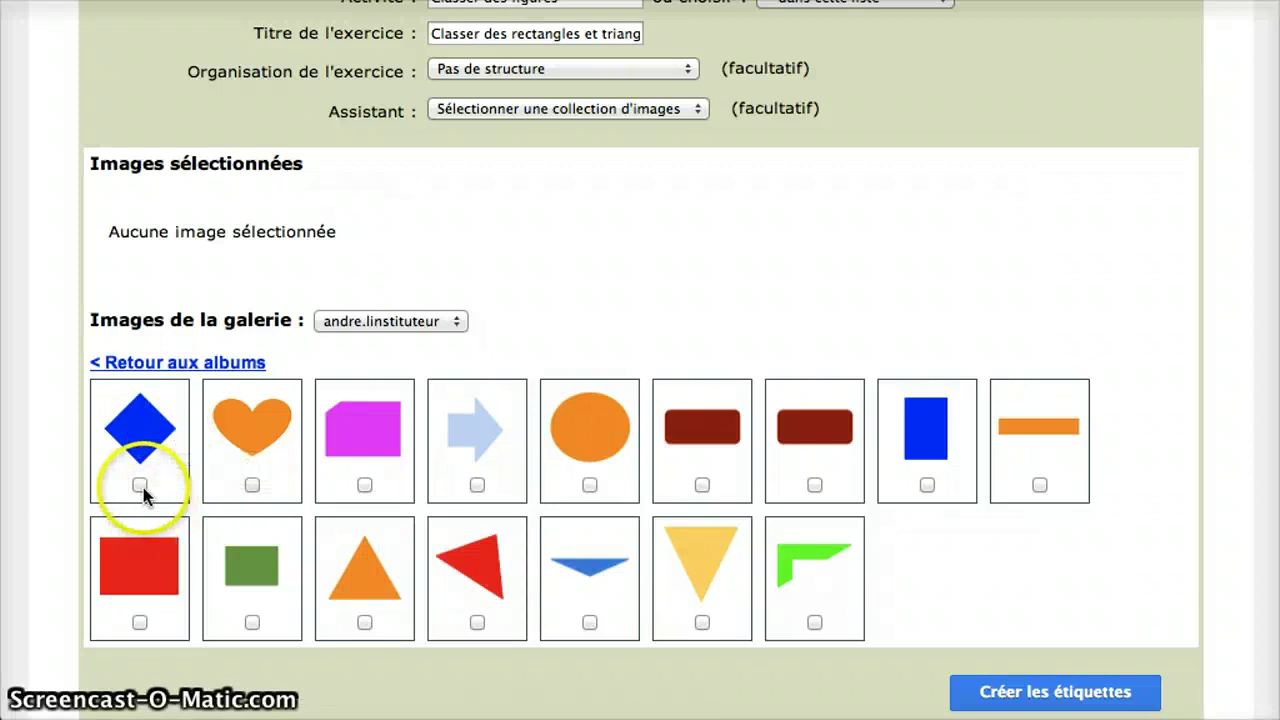
{"action": "left_click", "coordinate": [252, 486]}
{"action": "left_click", "coordinate": [365, 487]}
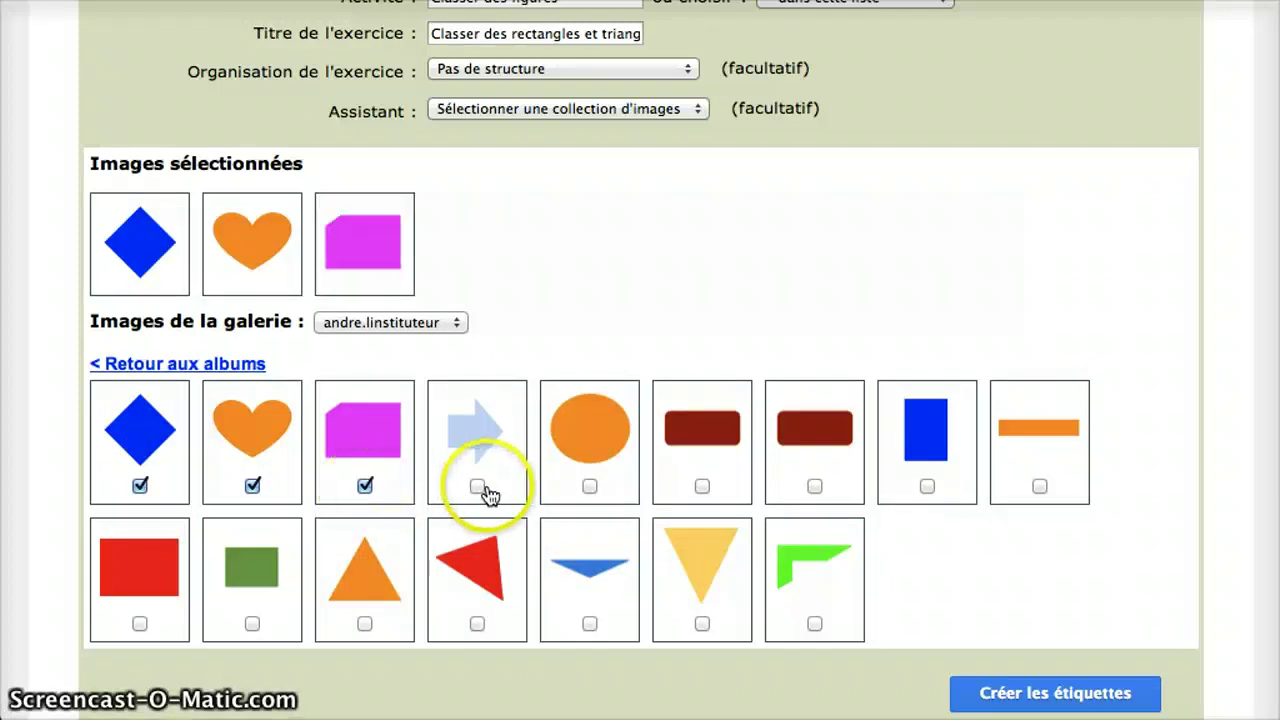
{"action": "left_click", "coordinate": [478, 487]}
{"action": "left_click", "coordinate": [590, 487]}
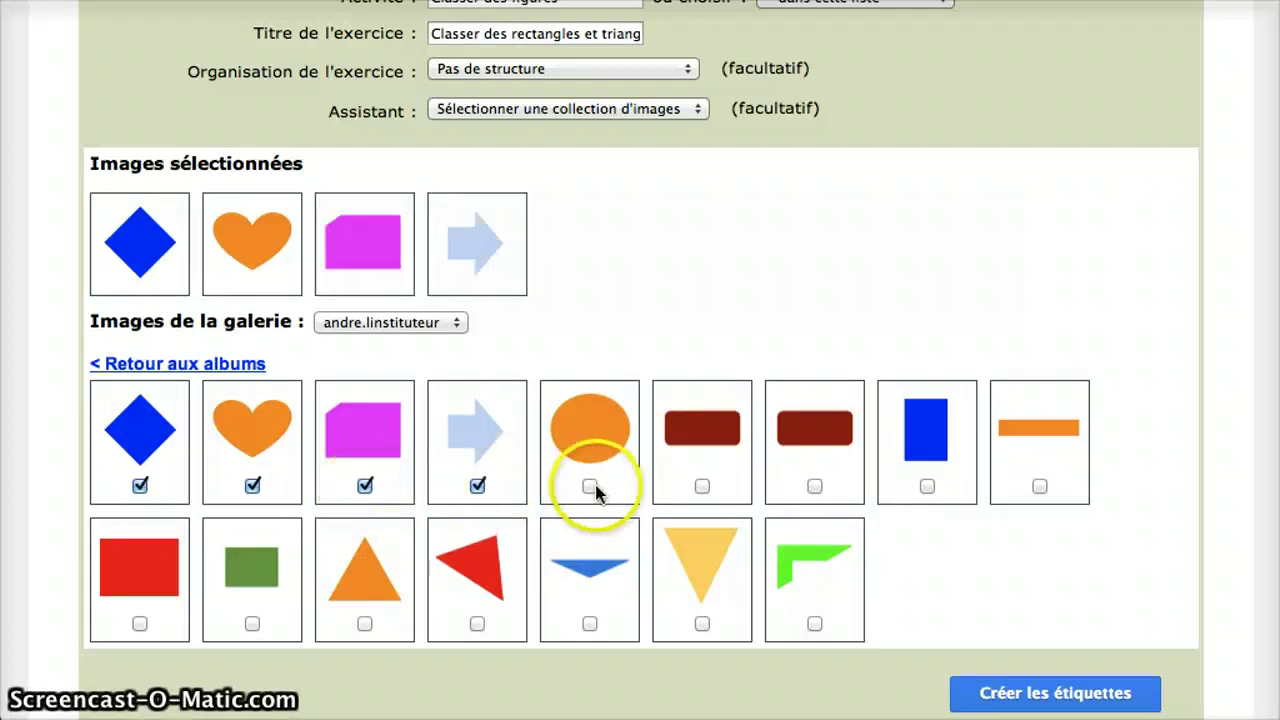
{"action": "left_click", "coordinate": [702, 486]}
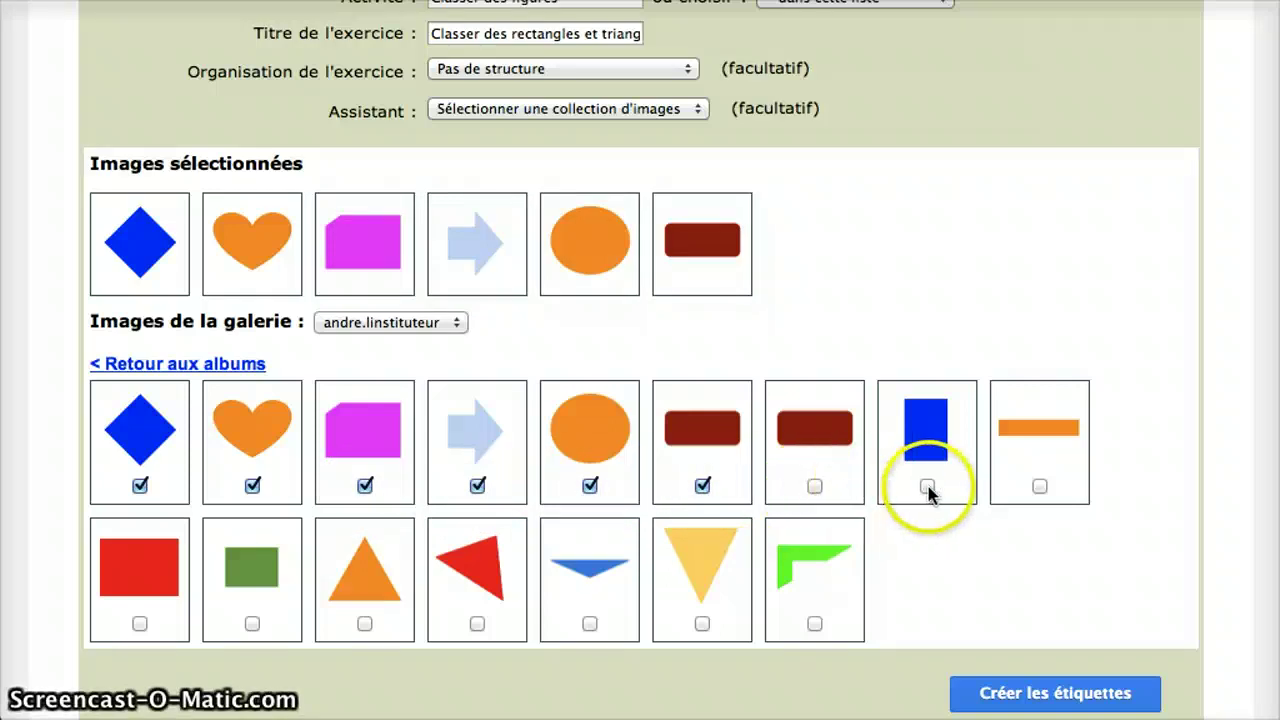
{"action": "left_click", "coordinate": [927, 487]}
{"action": "left_click", "coordinate": [1040, 487]}
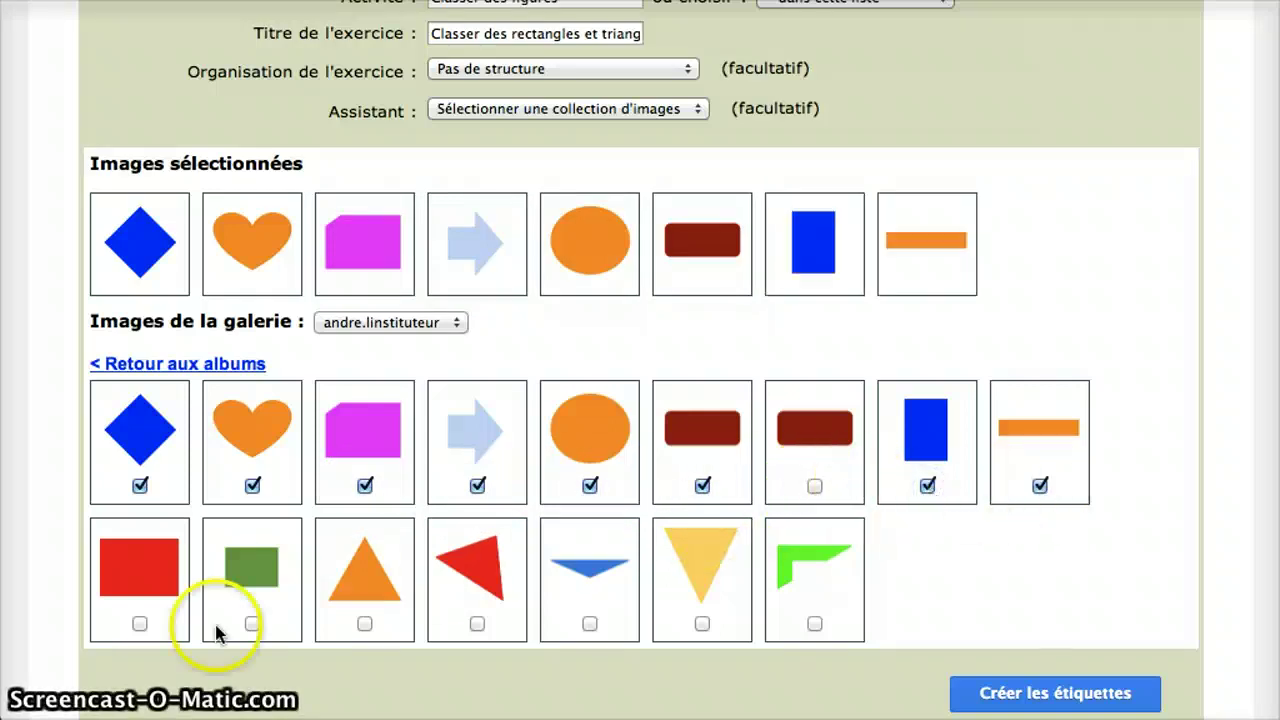
{"action": "left_click", "coordinate": [139, 624]}
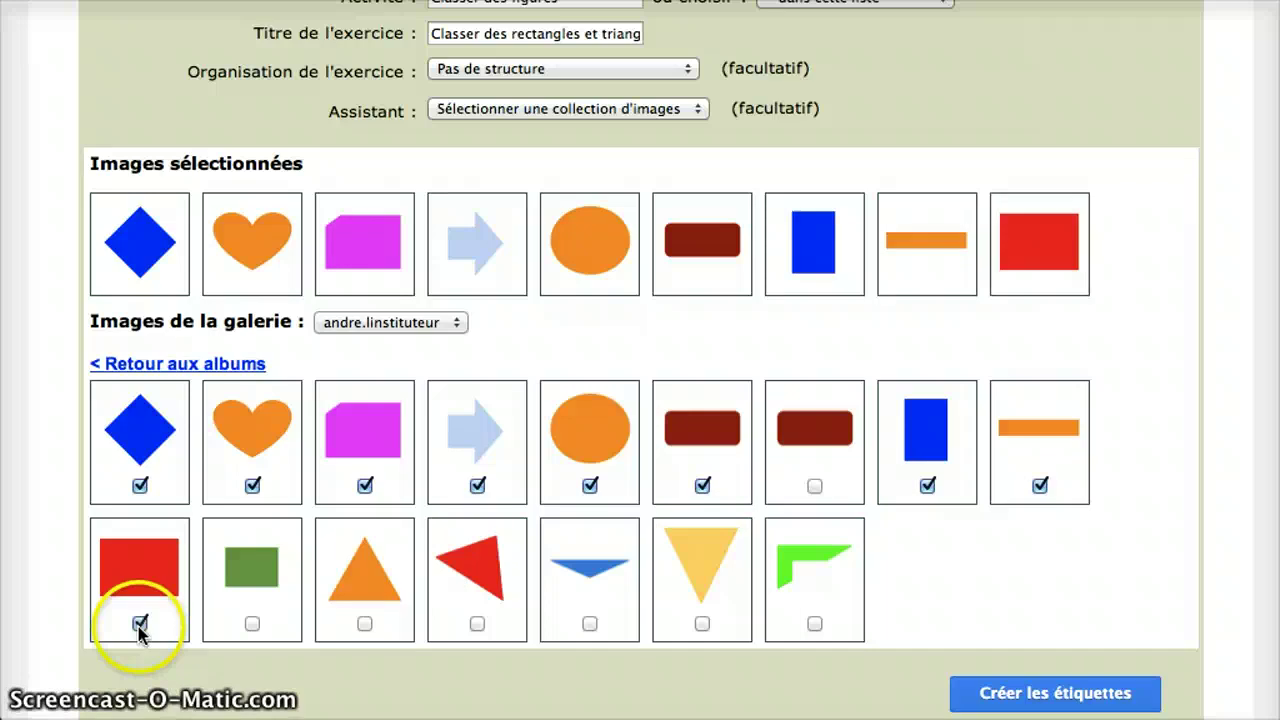
{"action": "left_click", "coordinate": [252, 624]}
- Select the orange, red, blue and yellow triangles and the green angled shape
{"action": "scroll", "coordinate": [389, 611], "scroll_direction": "down", "scroll_amount": 2}
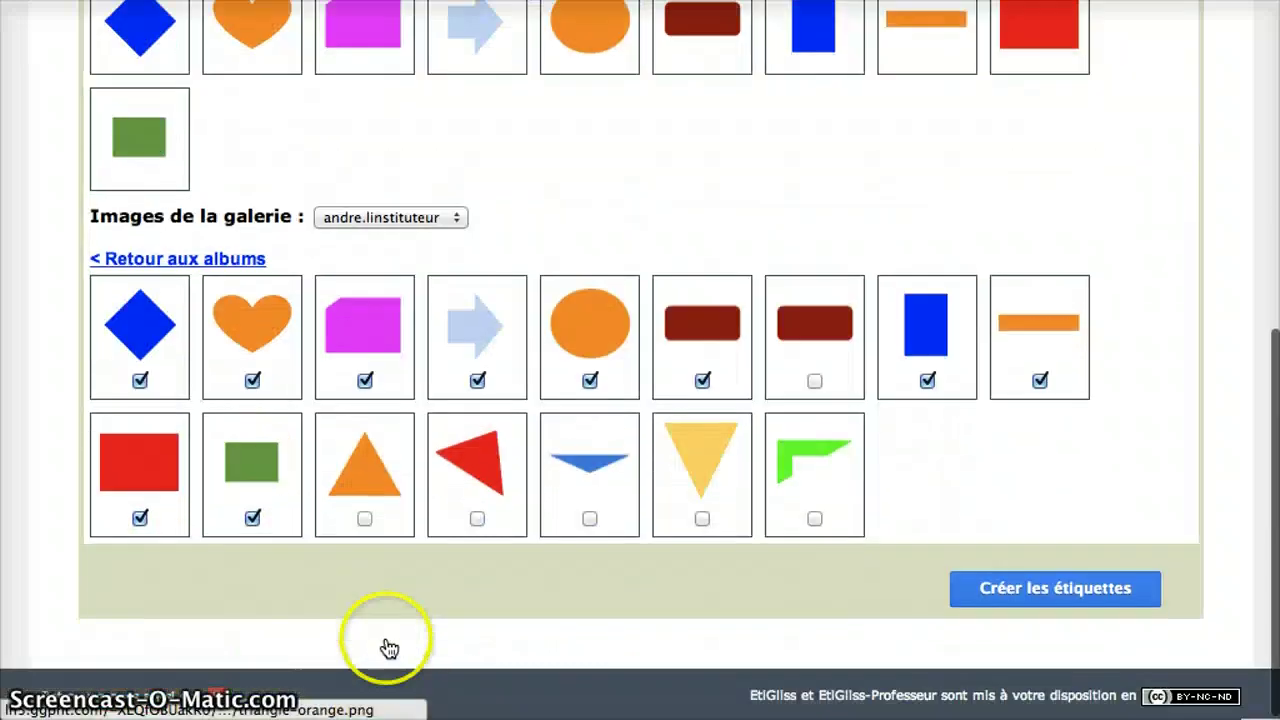
{"action": "left_click", "coordinate": [365, 518]}
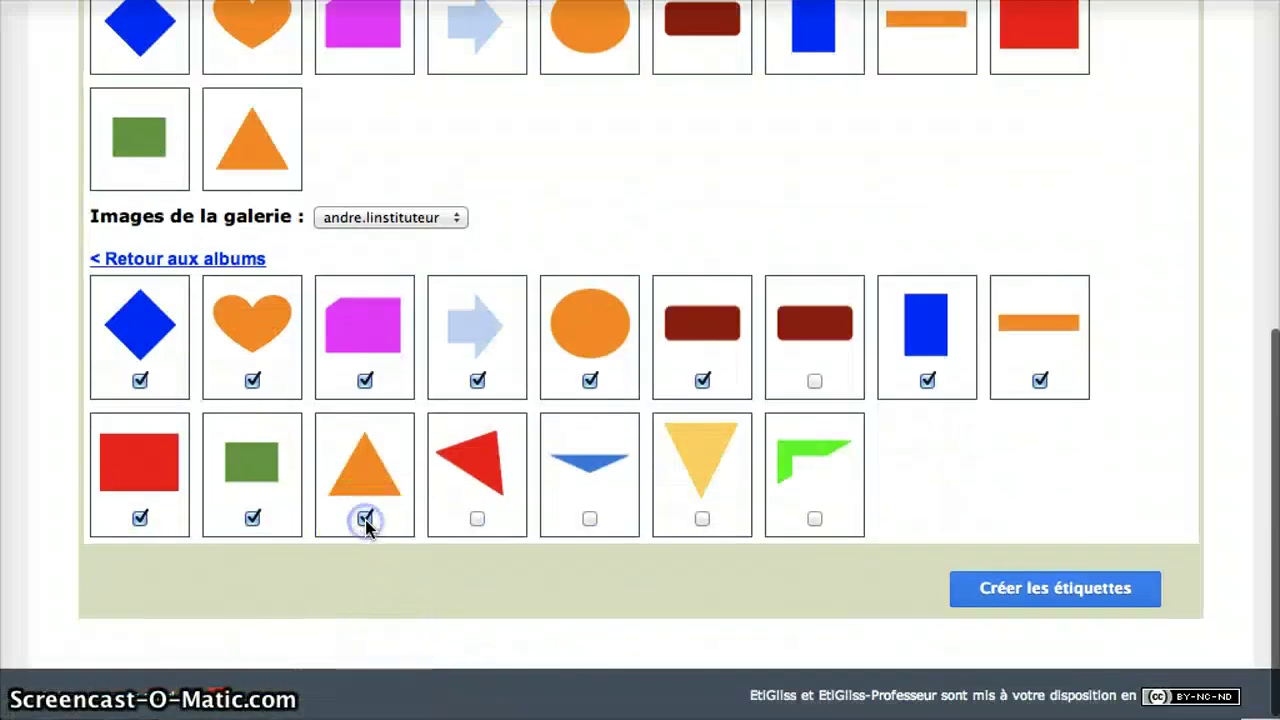
{"action": "left_click", "coordinate": [477, 518]}
{"action": "left_click", "coordinate": [589, 518]}
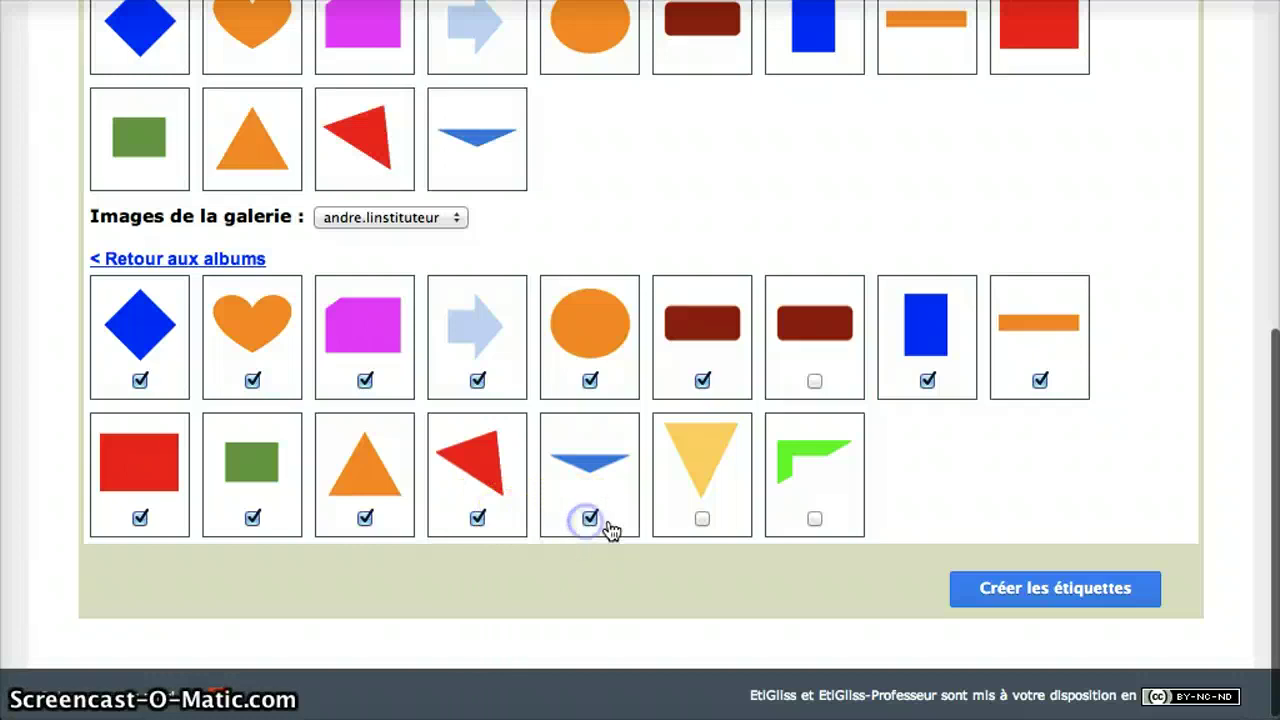
{"action": "left_click", "coordinate": [702, 518]}
{"action": "left_click", "coordinate": [814, 518]}
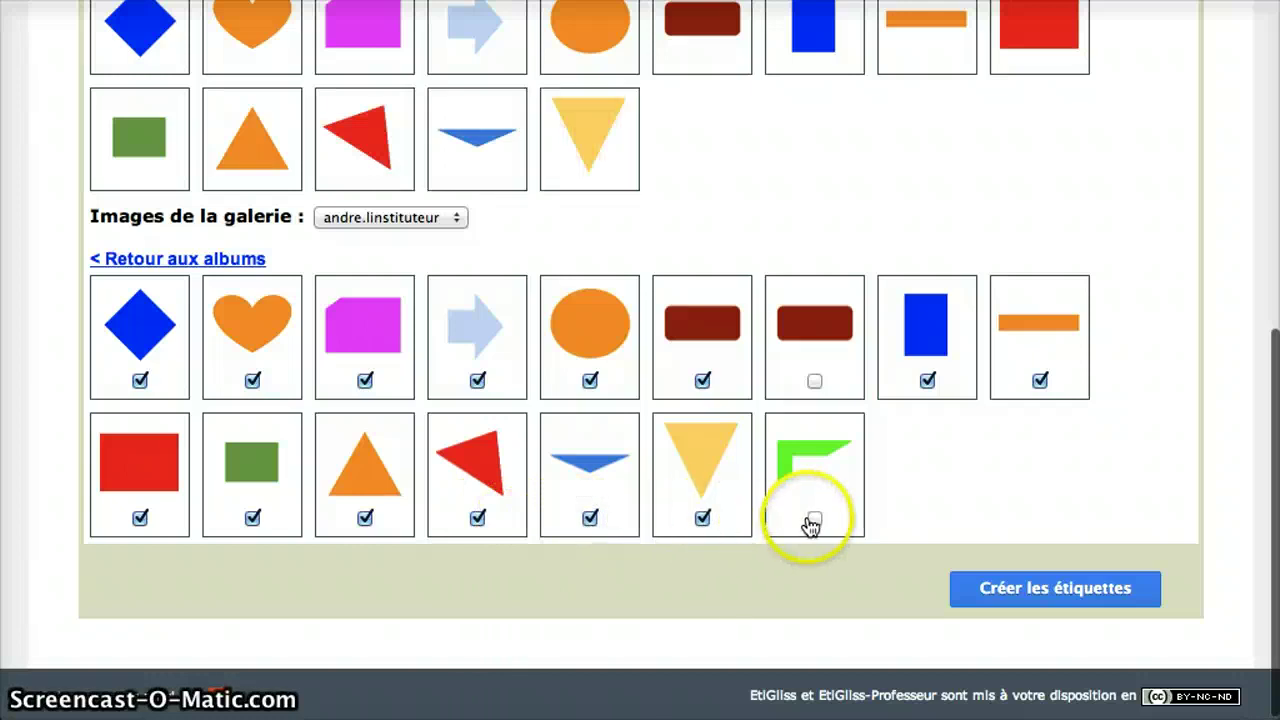
- Create and save labels from the chosen shapes, then enter the Consigne 'Range chaque forme dans la bonne colonne'
{"action": "left_click", "coordinate": [996, 598]}
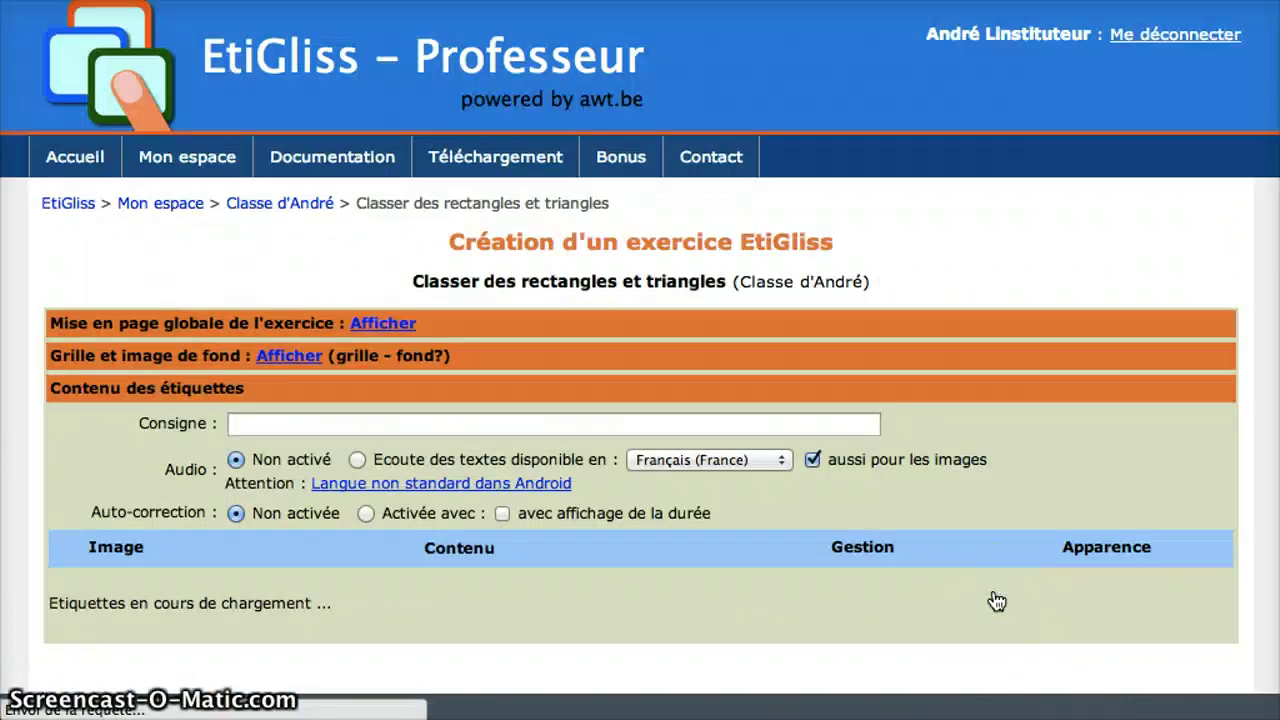
{"action": "scroll", "coordinate": [996, 600], "scroll_direction": "down", "scroll_amount": 20}
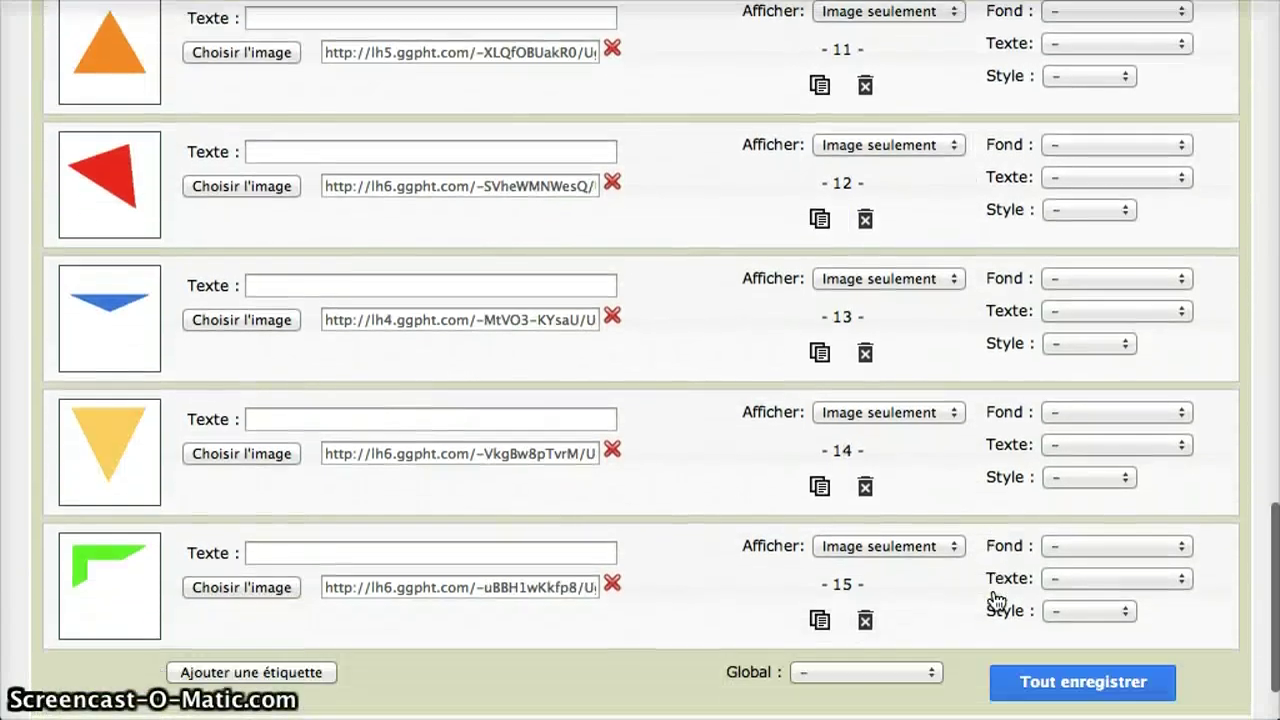
{"action": "scroll", "coordinate": [996, 600], "scroll_direction": "down", "scroll_amount": 2}
{"action": "left_click", "coordinate": [996, 598]}
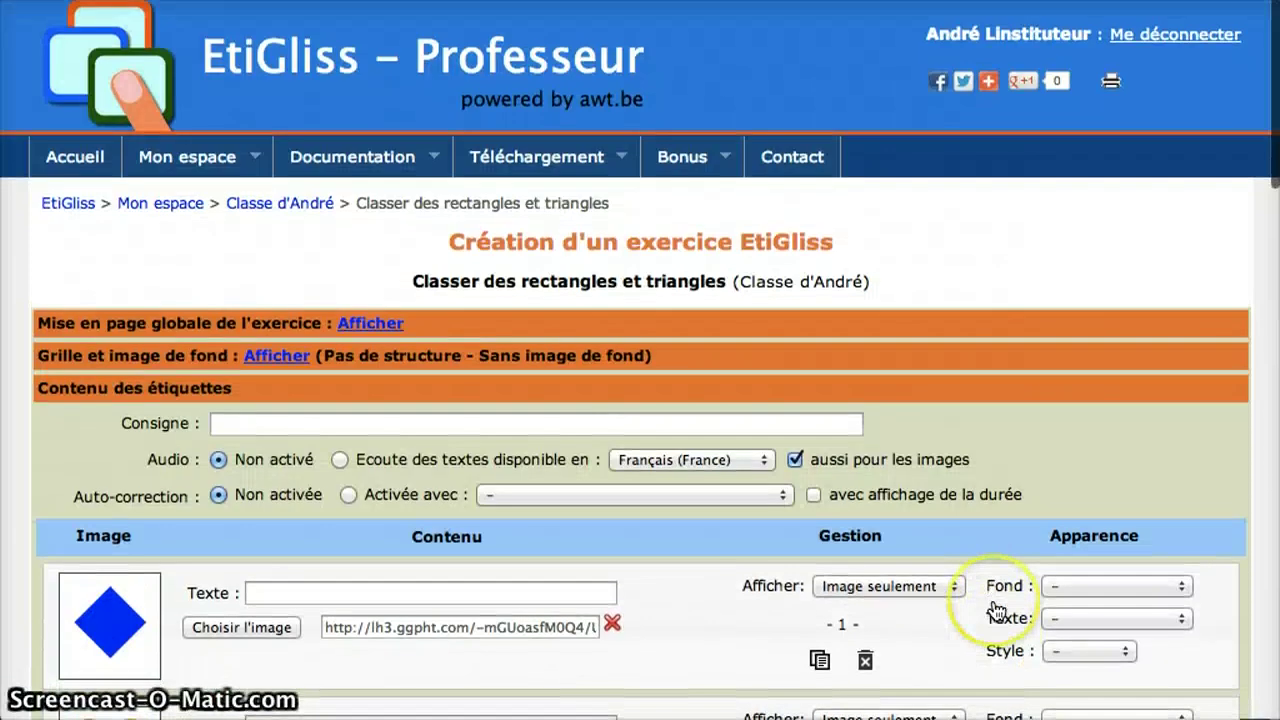
{"action": "left_click", "coordinate": [322, 428]}
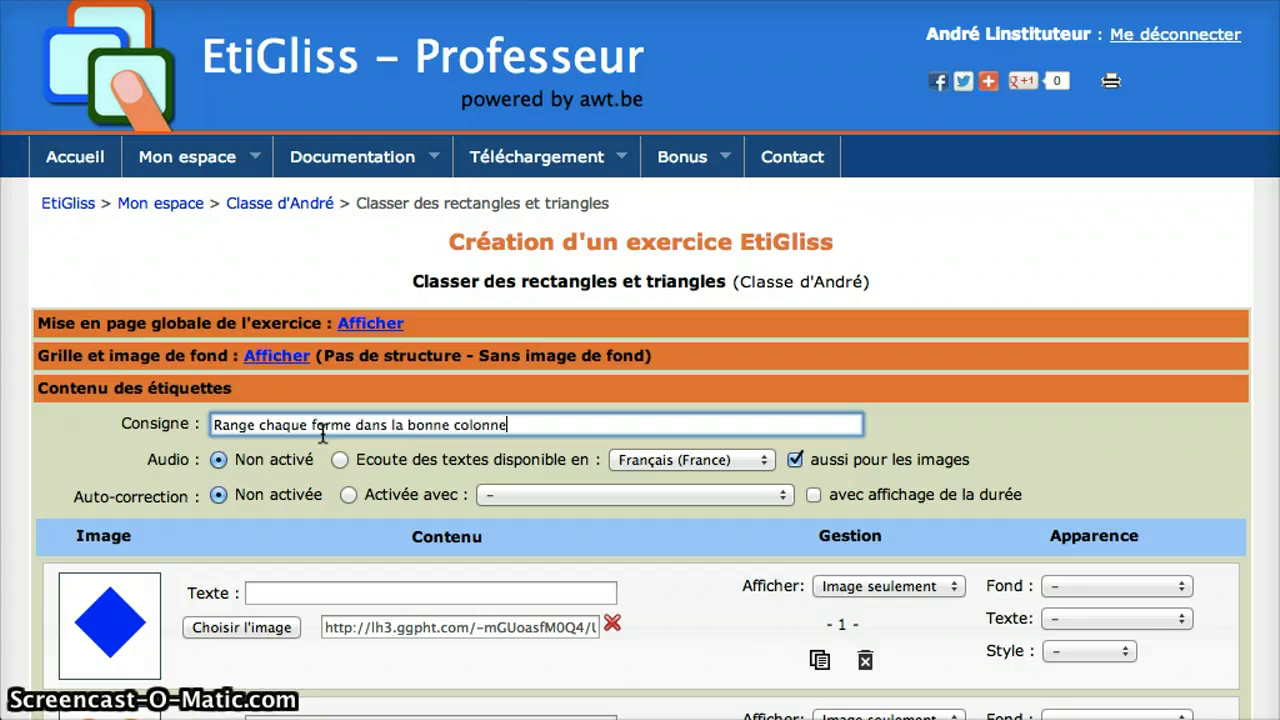
- Use a 'Grille 3 zones verticales' layout with zones titled Rectangles, Triangles and Autres formes
{"action": "left_click", "coordinate": [294, 358]}
{"action": "left_click", "coordinate": [434, 388]}
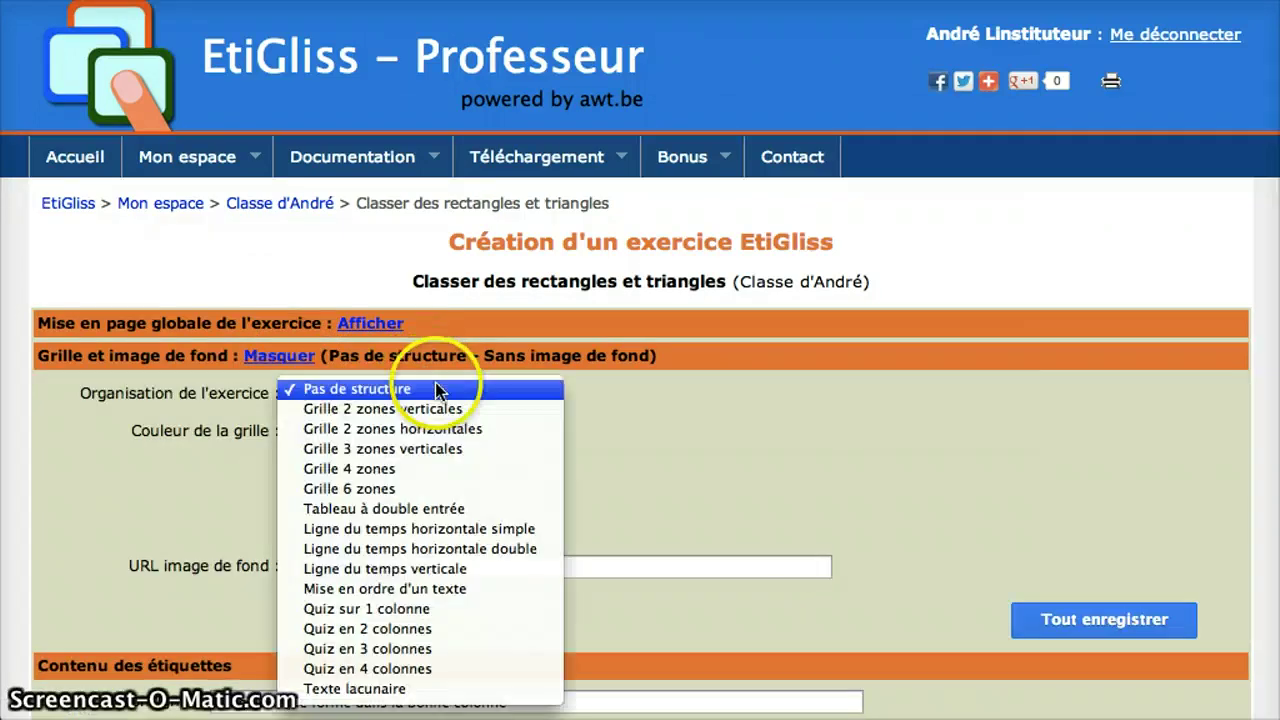
{"action": "left_click", "coordinate": [433, 451]}
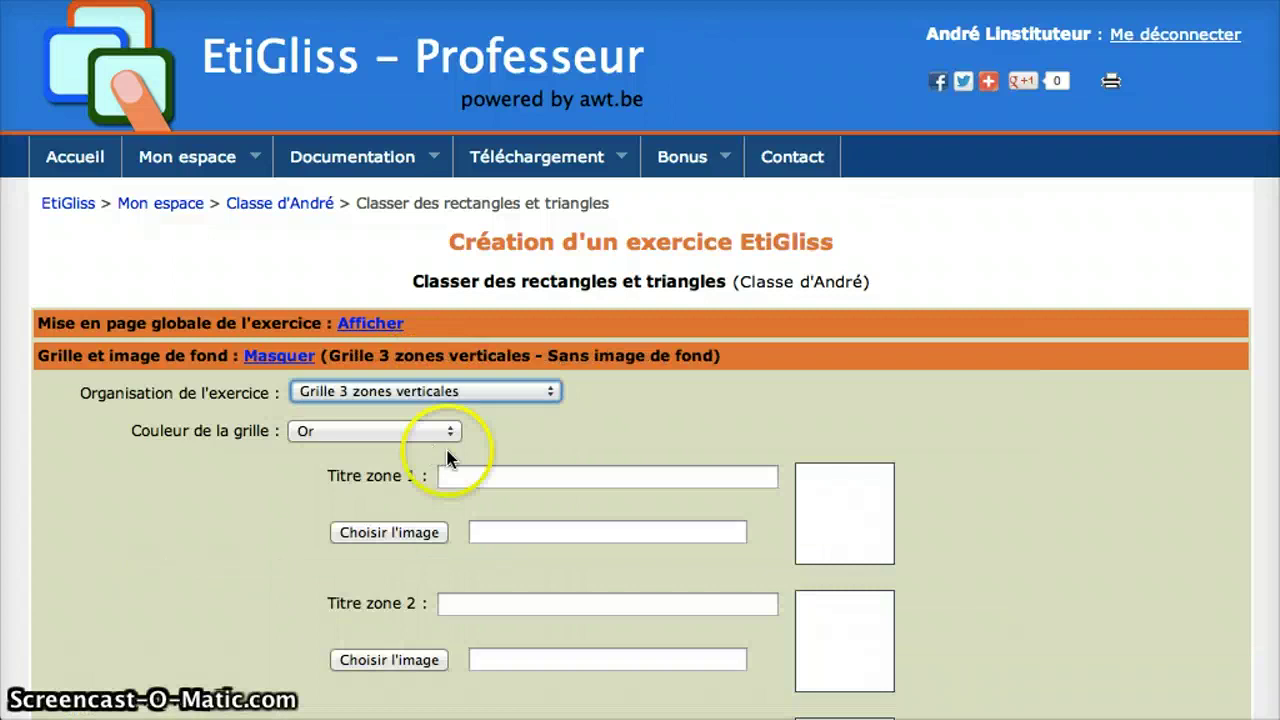
{"action": "left_click", "coordinate": [465, 474]}
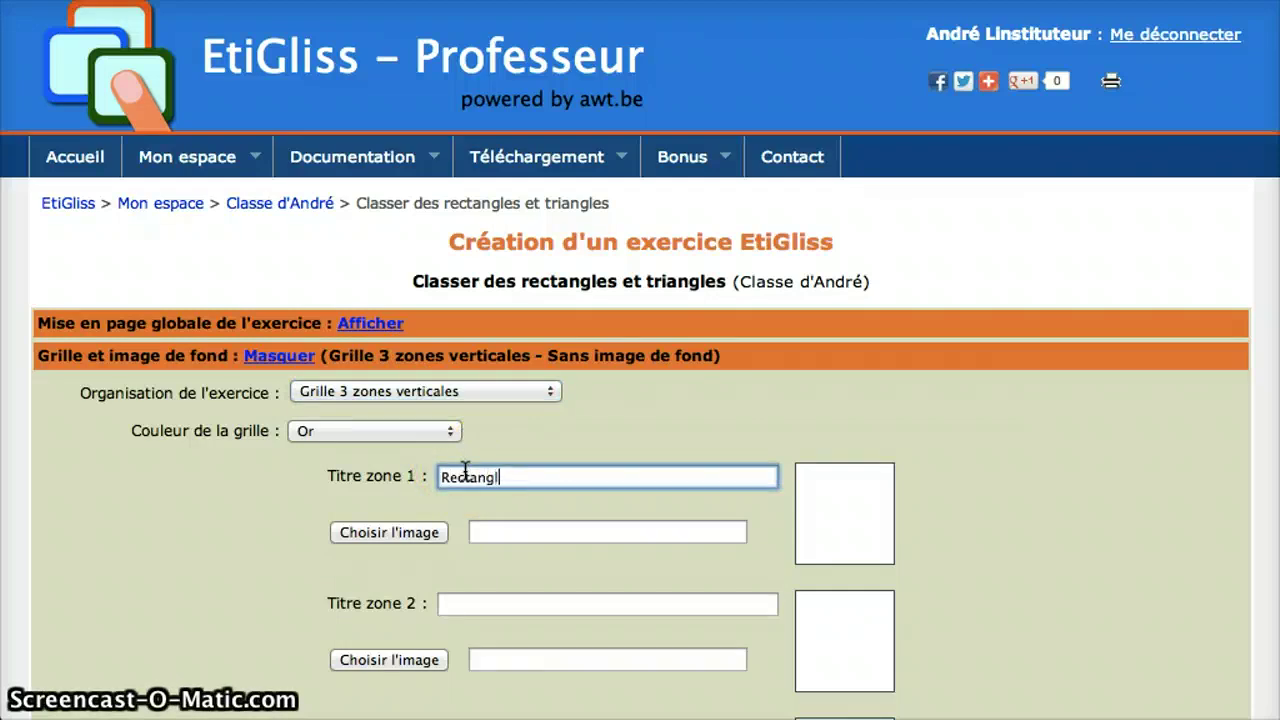
{"action": "left_click", "coordinate": [464, 600]}
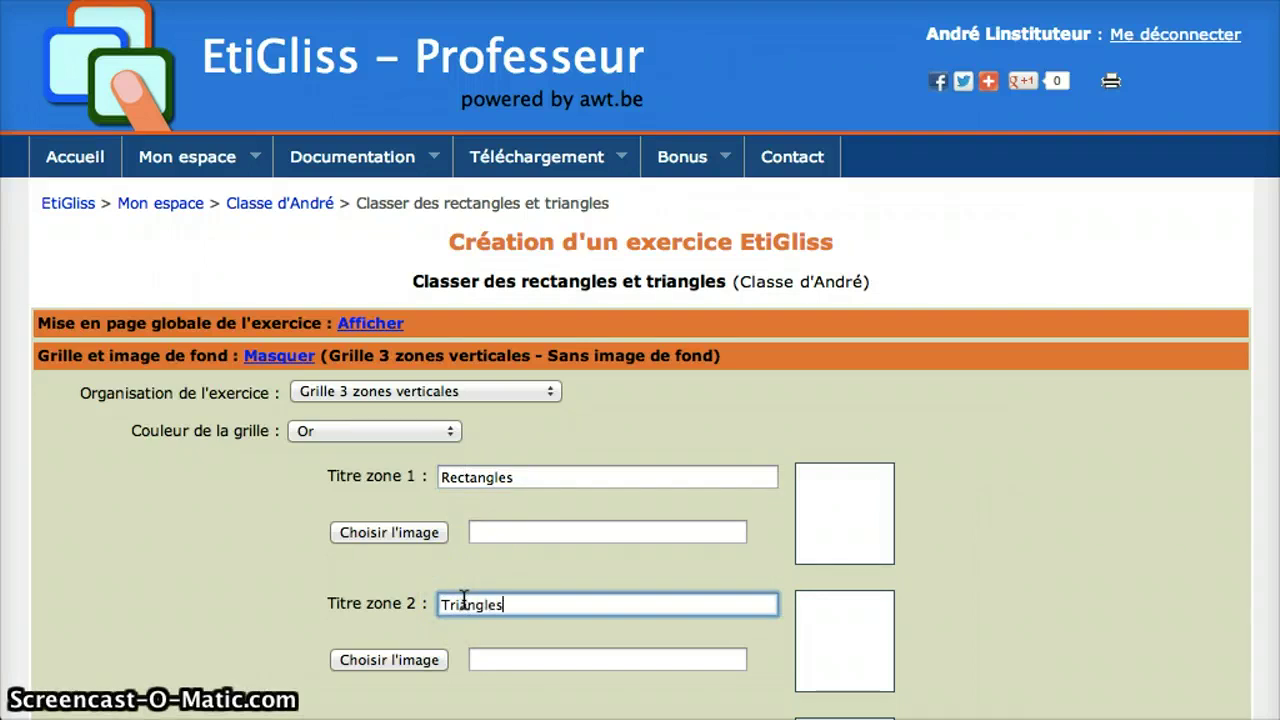
{"action": "scroll", "coordinate": [464, 600], "scroll_direction": "down", "scroll_amount": 3}
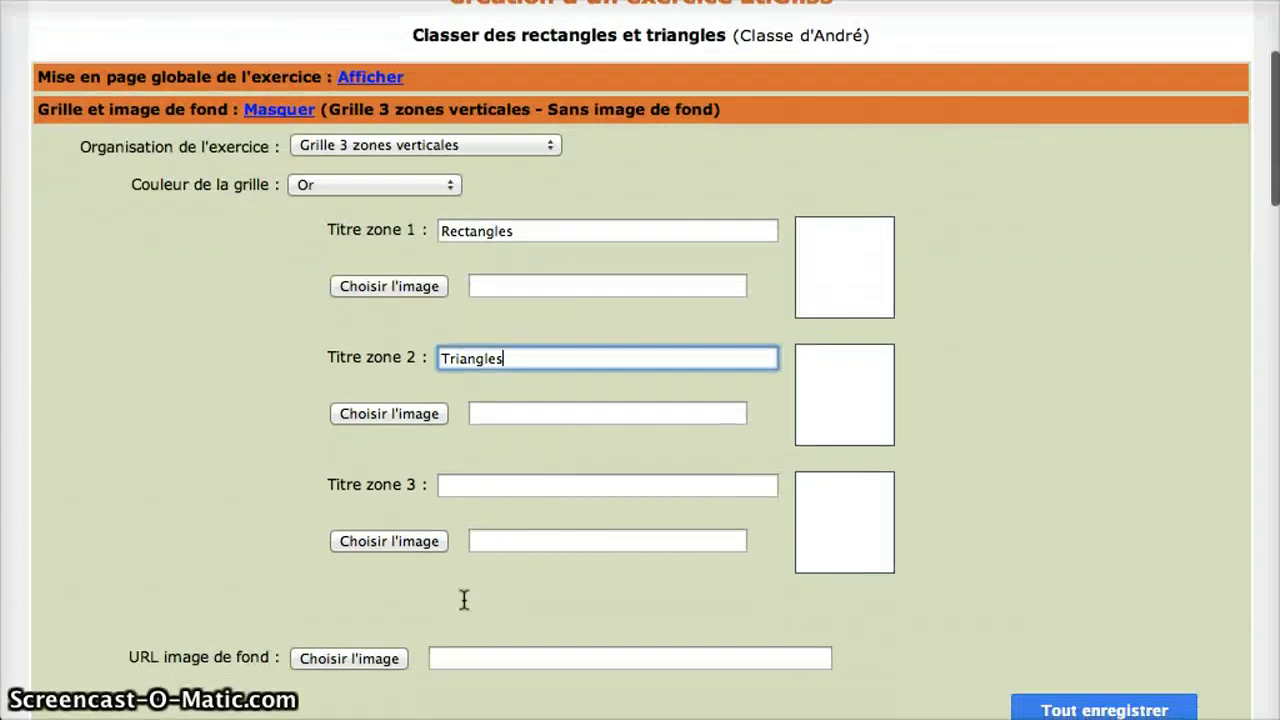
{"action": "left_click", "coordinate": [511, 488]}
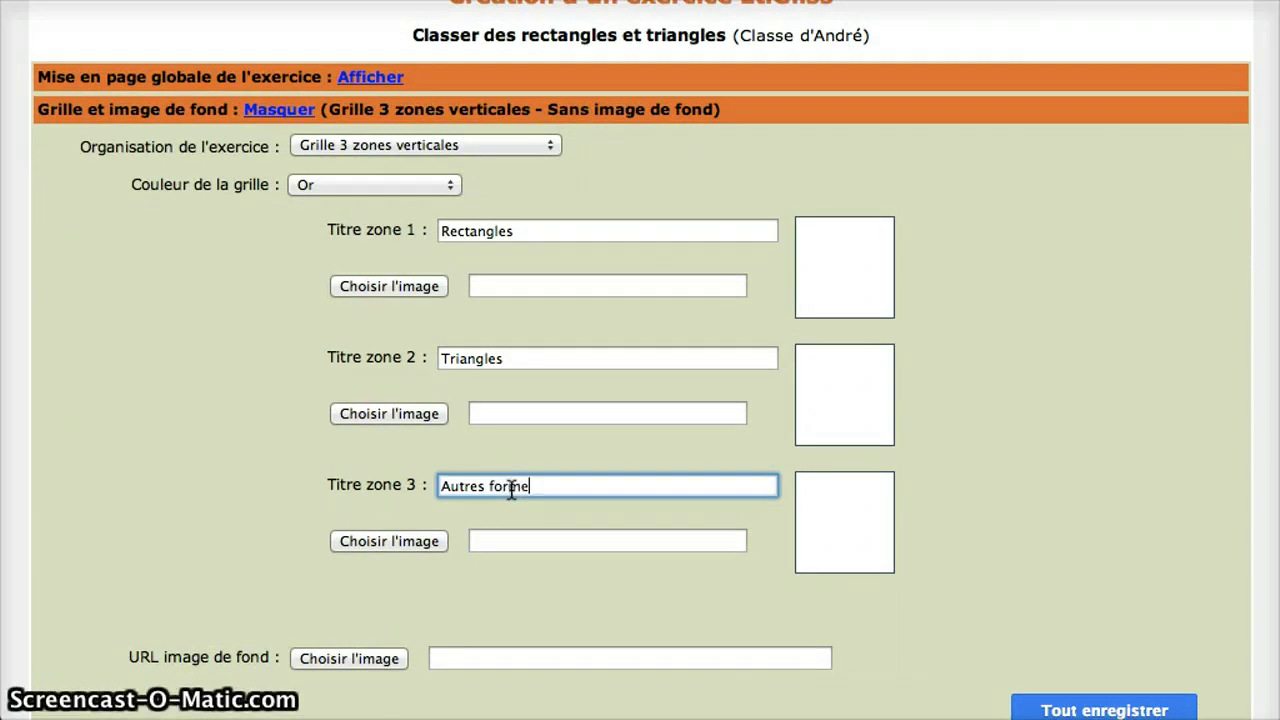
{"action": "left_click", "coordinate": [500, 583]}
{"action": "scroll", "coordinate": [499, 577], "scroll_direction": "down", "scroll_amount": 5}
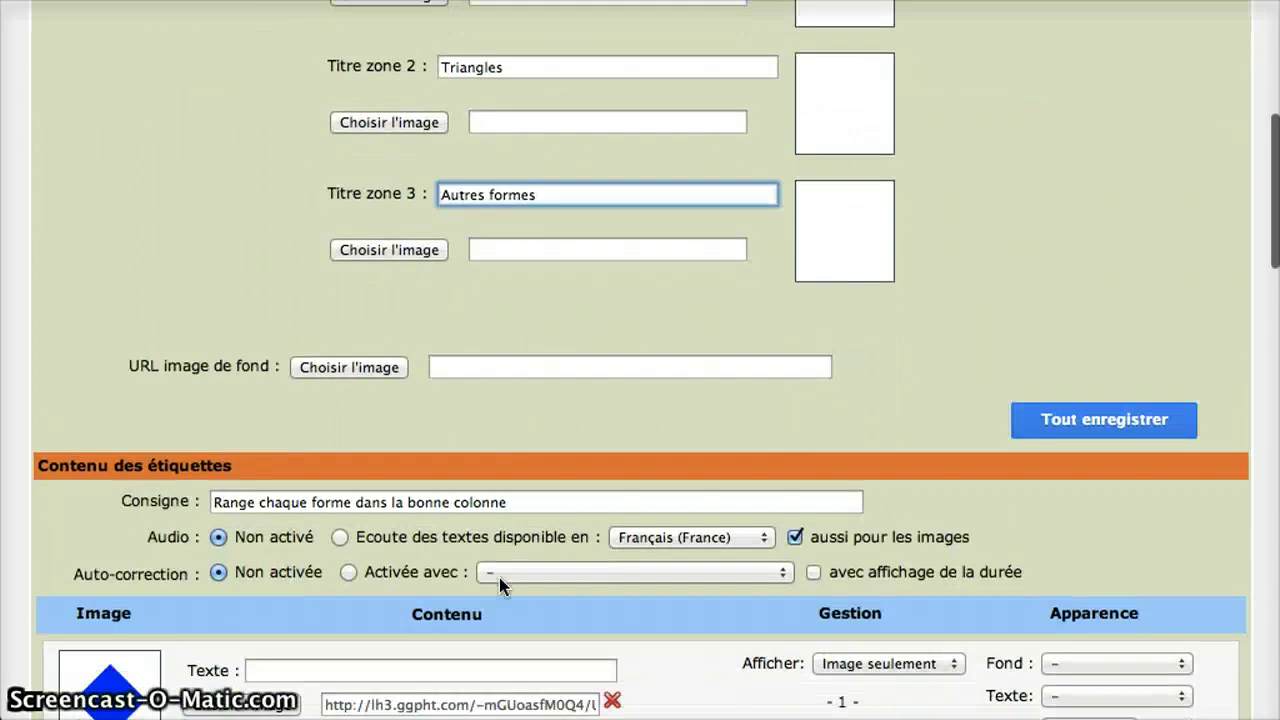
{"action": "scroll", "coordinate": [499, 577], "scroll_direction": "down", "scroll_amount": 4}
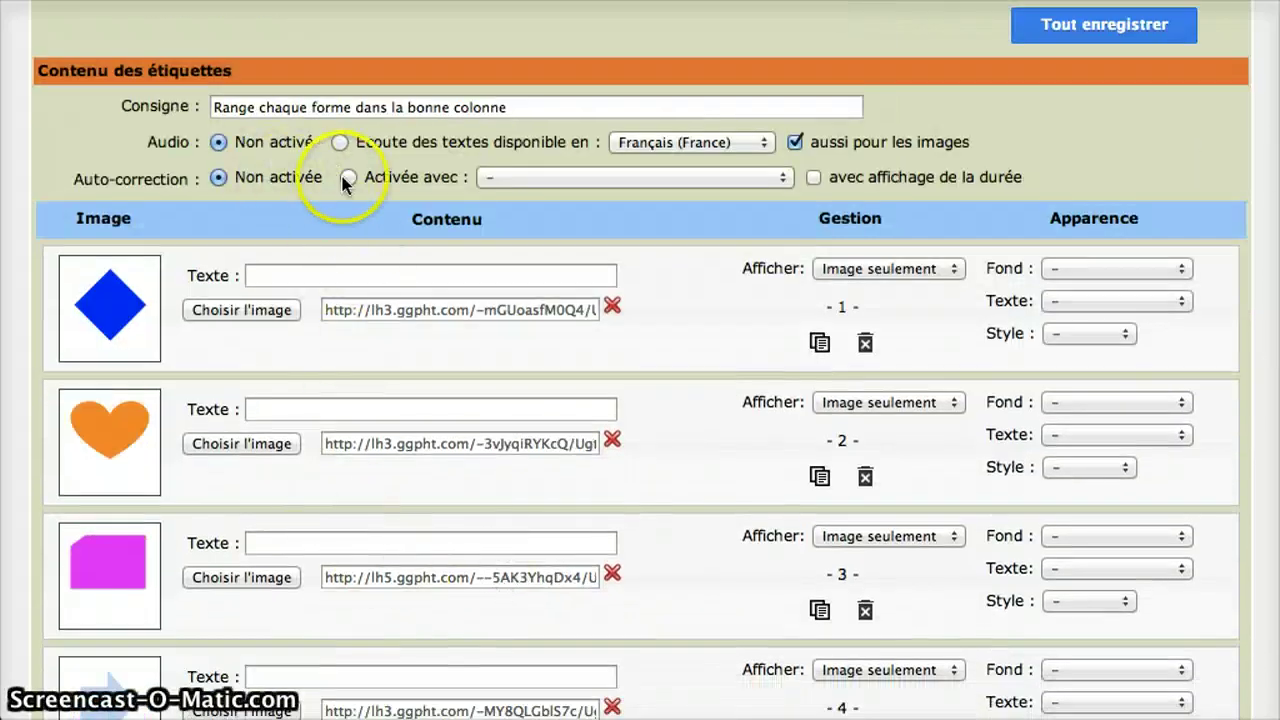
- Enable auto-correction with 'Affichage du nombre de bonnes réponses'
{"action": "left_click", "coordinate": [348, 178]}
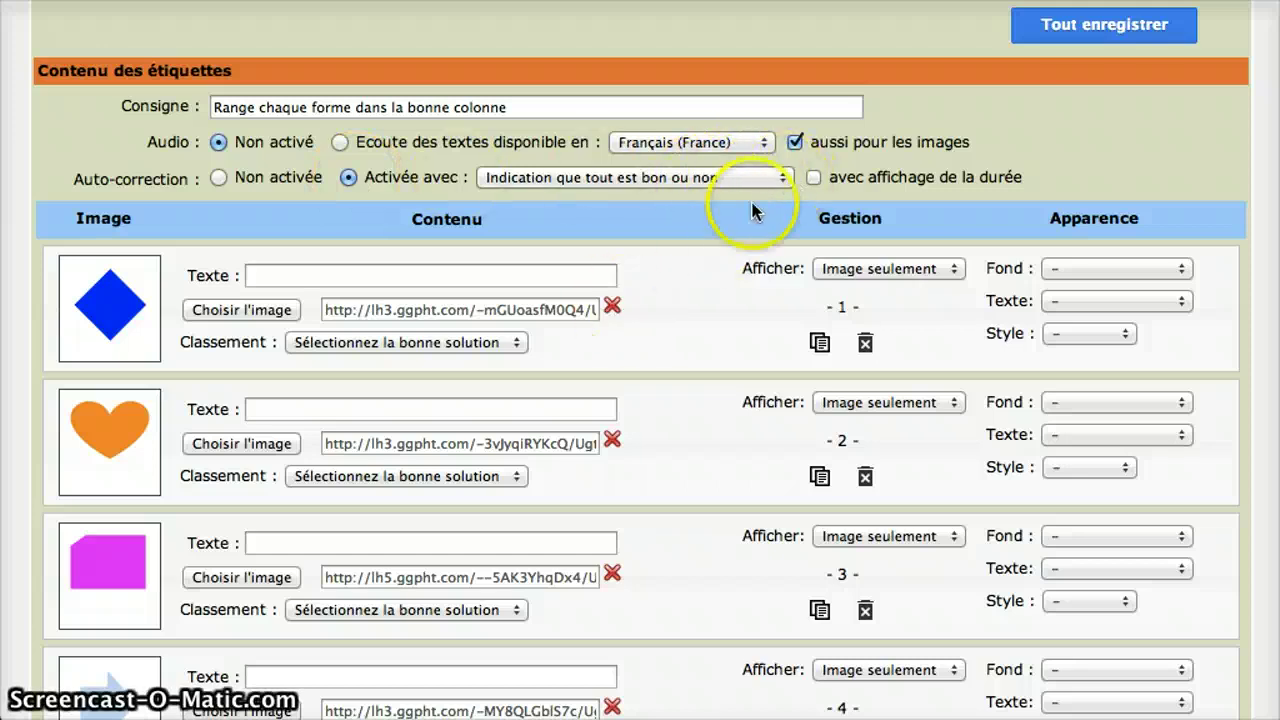
{"action": "left_click", "coordinate": [785, 179]}
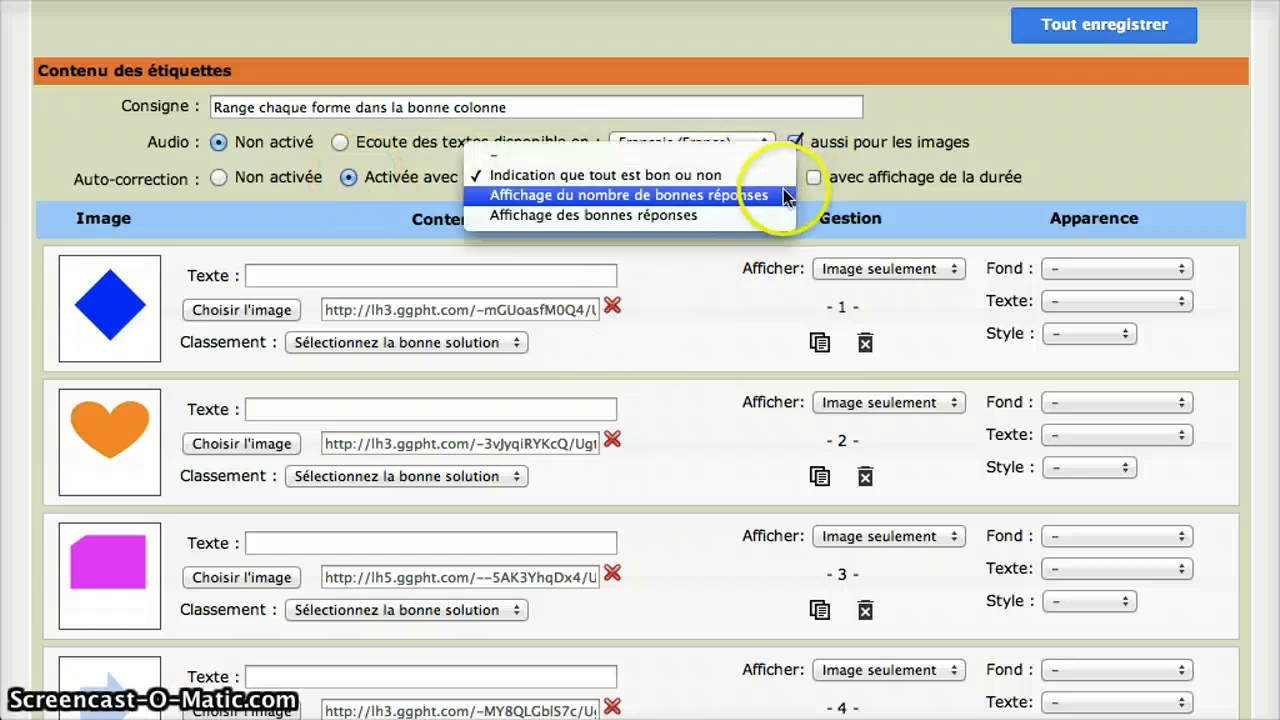
{"action": "left_click", "coordinate": [760, 196]}
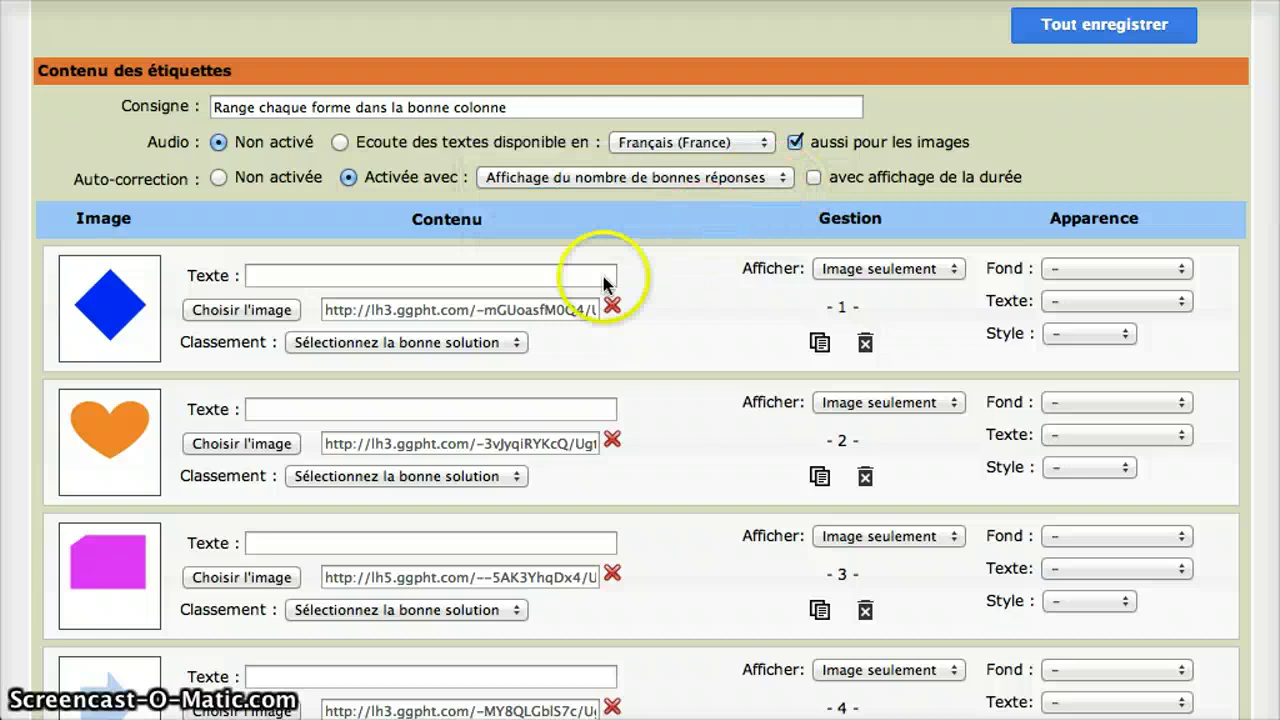
{"action": "left_click", "coordinate": [510, 342]}
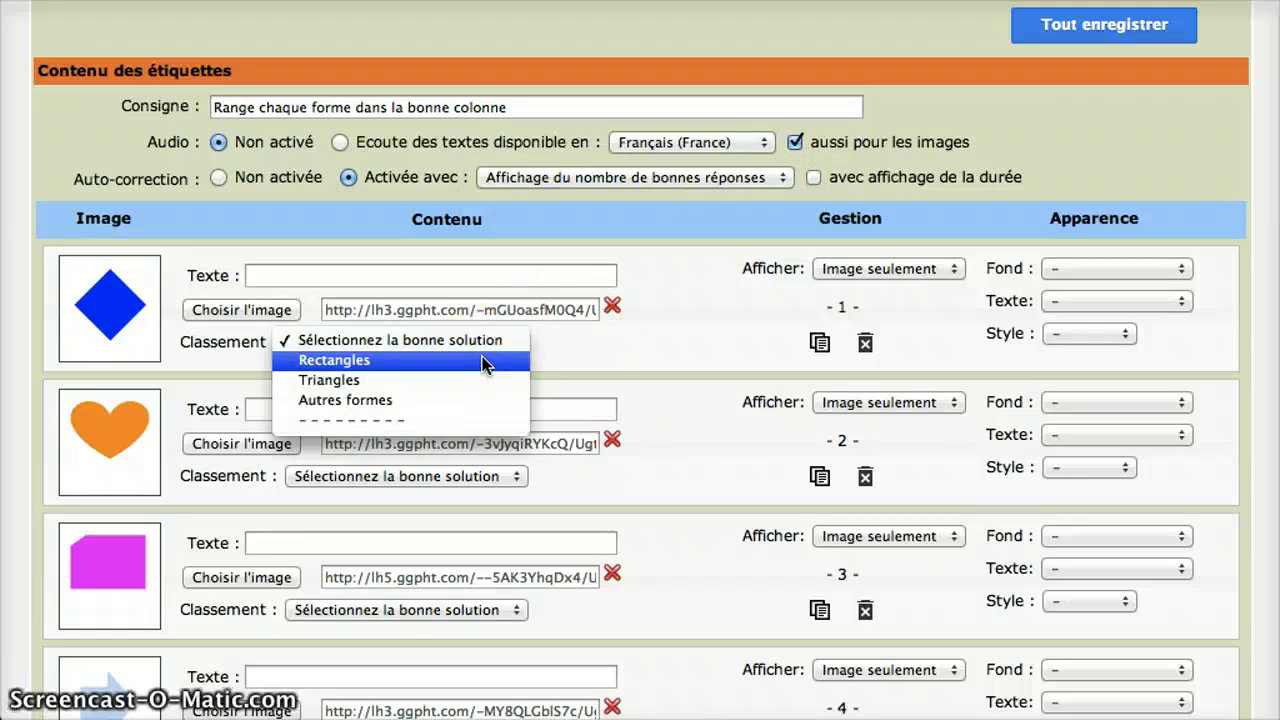
- Classify the blue diamond as Rectangles and the orange heart as Autres formes
{"action": "left_click", "coordinate": [484, 362]}
{"action": "left_click", "coordinate": [510, 478]}
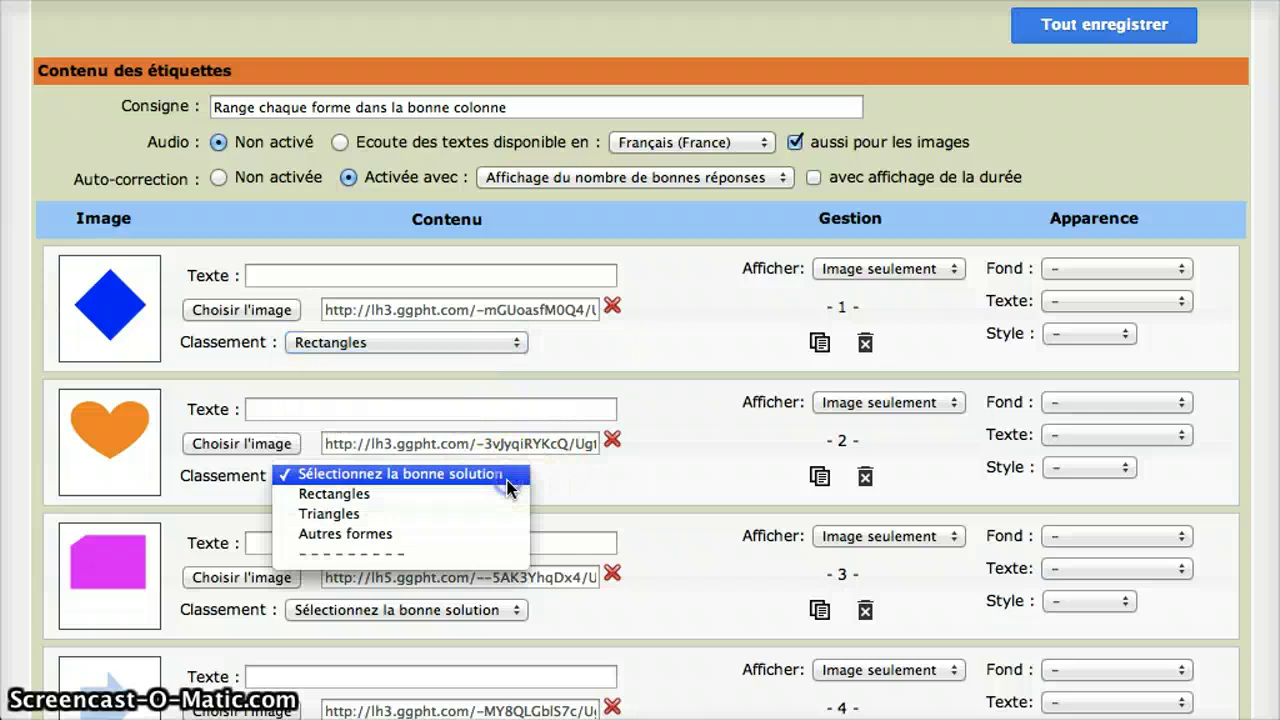
{"action": "left_click", "coordinate": [490, 532]}
{"action": "scroll", "coordinate": [490, 535], "scroll_direction": "down", "scroll_amount": 3}
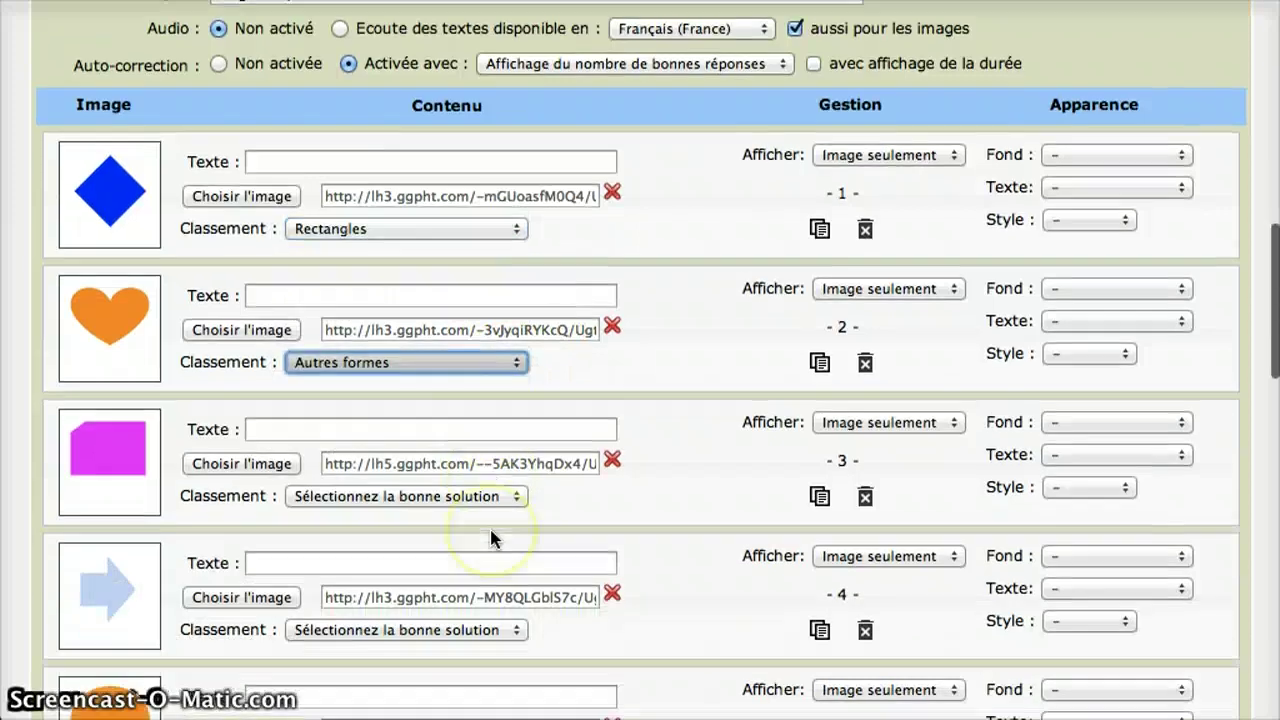
{"action": "scroll", "coordinate": [490, 535], "scroll_direction": "down", "scroll_amount": 2}
- Set the magenta cut-corner shape and the blue arrow to Autres formes
{"action": "left_click", "coordinate": [525, 441]}
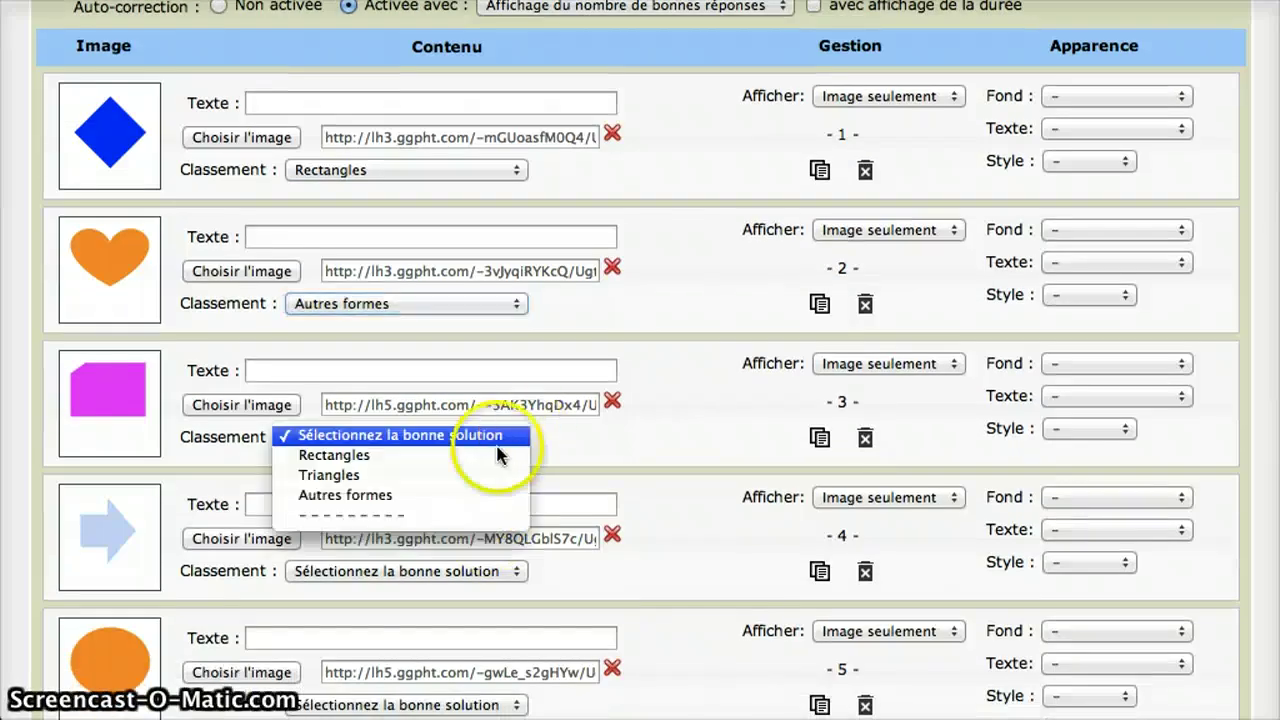
{"action": "left_click", "coordinate": [471, 491]}
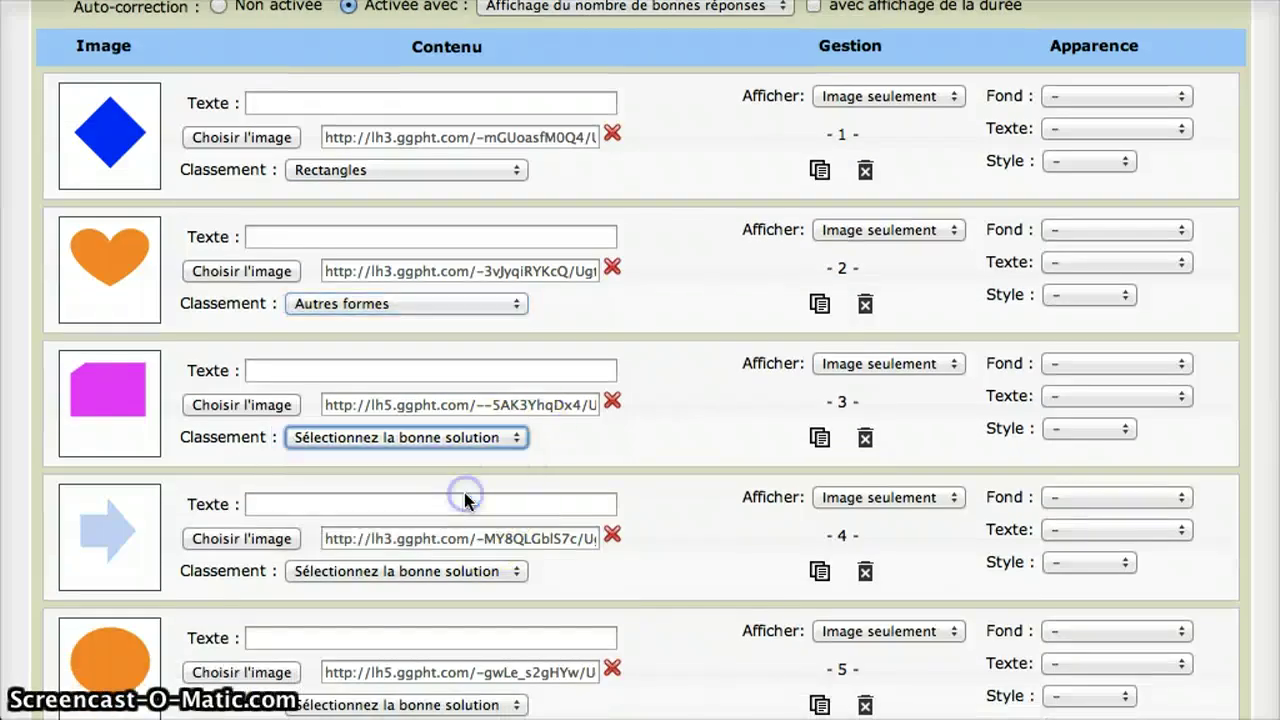
{"action": "left_click", "coordinate": [514, 570]}
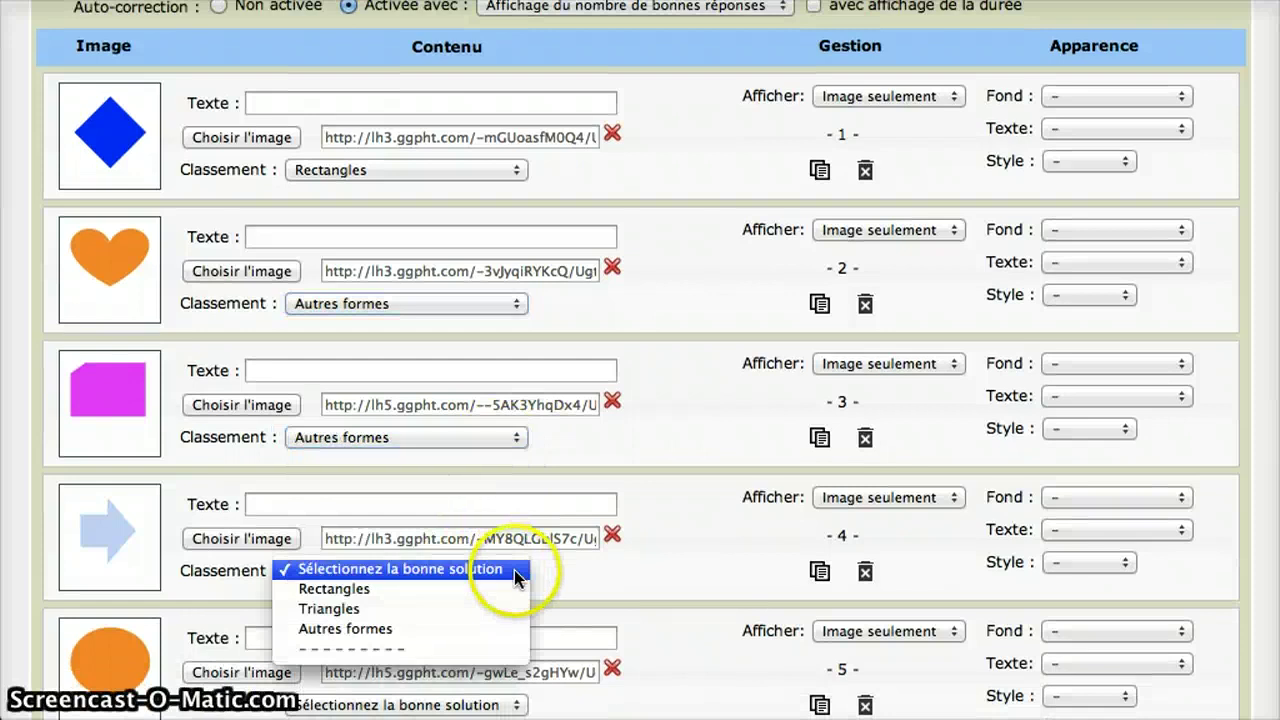
{"action": "left_click", "coordinate": [490, 629]}
- Set the orange oval and the dark red bar to Autres formes
{"action": "scroll", "coordinate": [490, 600], "scroll_direction": "down", "scroll_amount": 10}
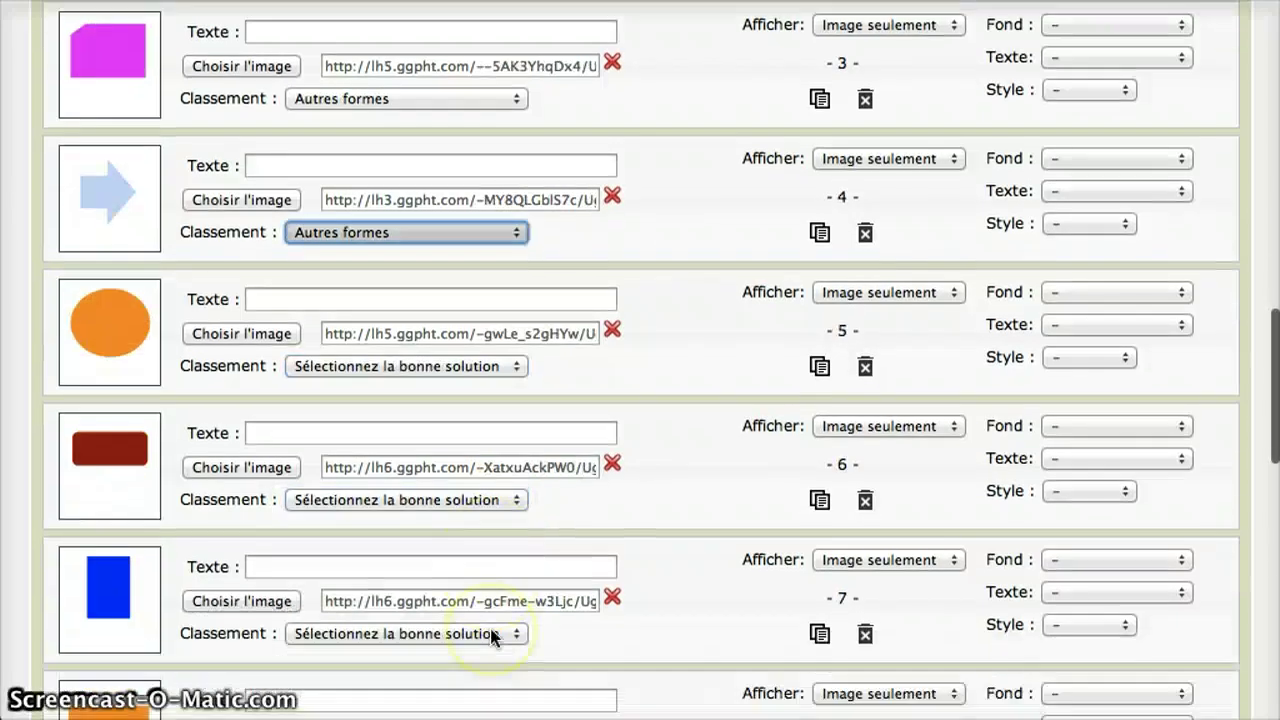
{"action": "left_click", "coordinate": [517, 366]}
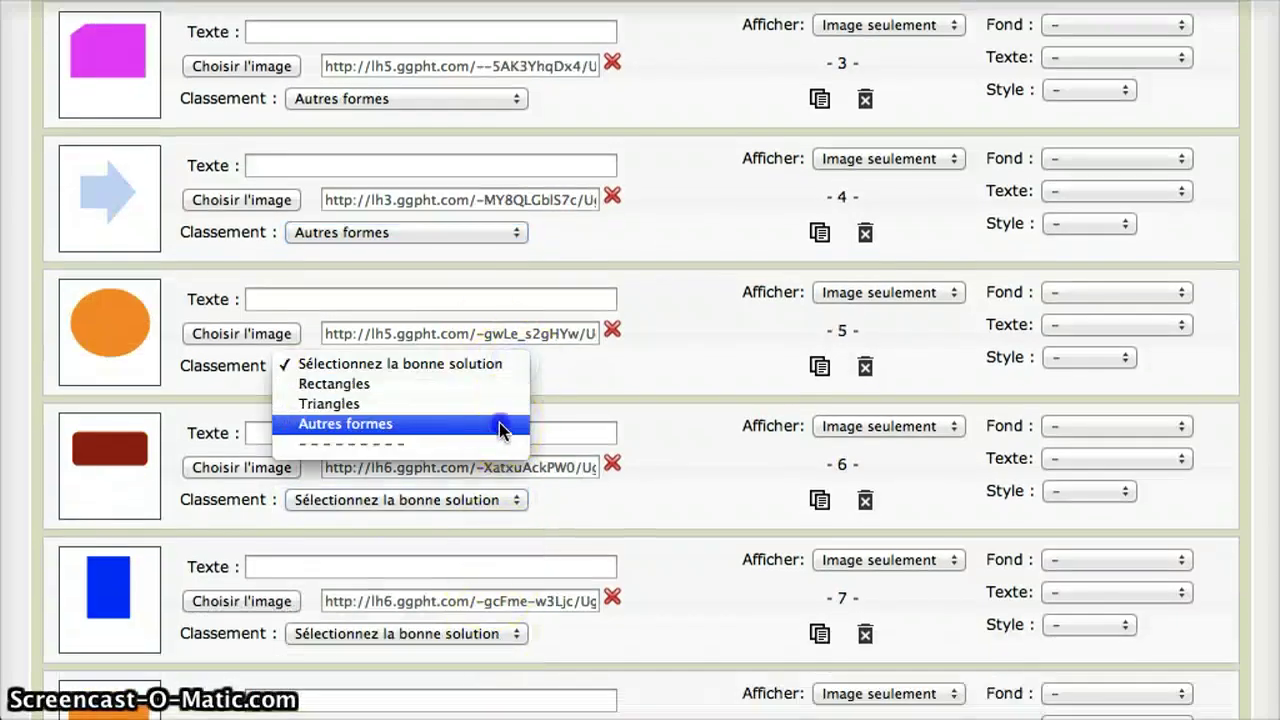
{"action": "left_click", "coordinate": [500, 428]}
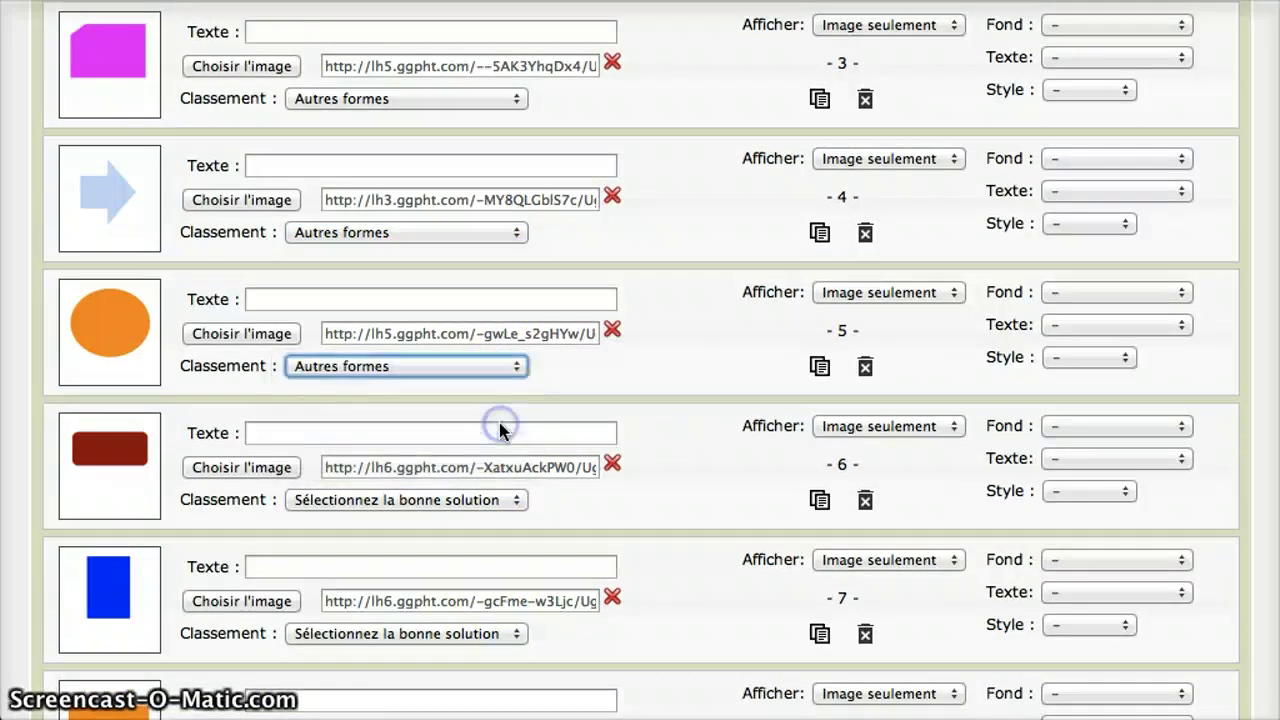
{"action": "left_click", "coordinate": [512, 500]}
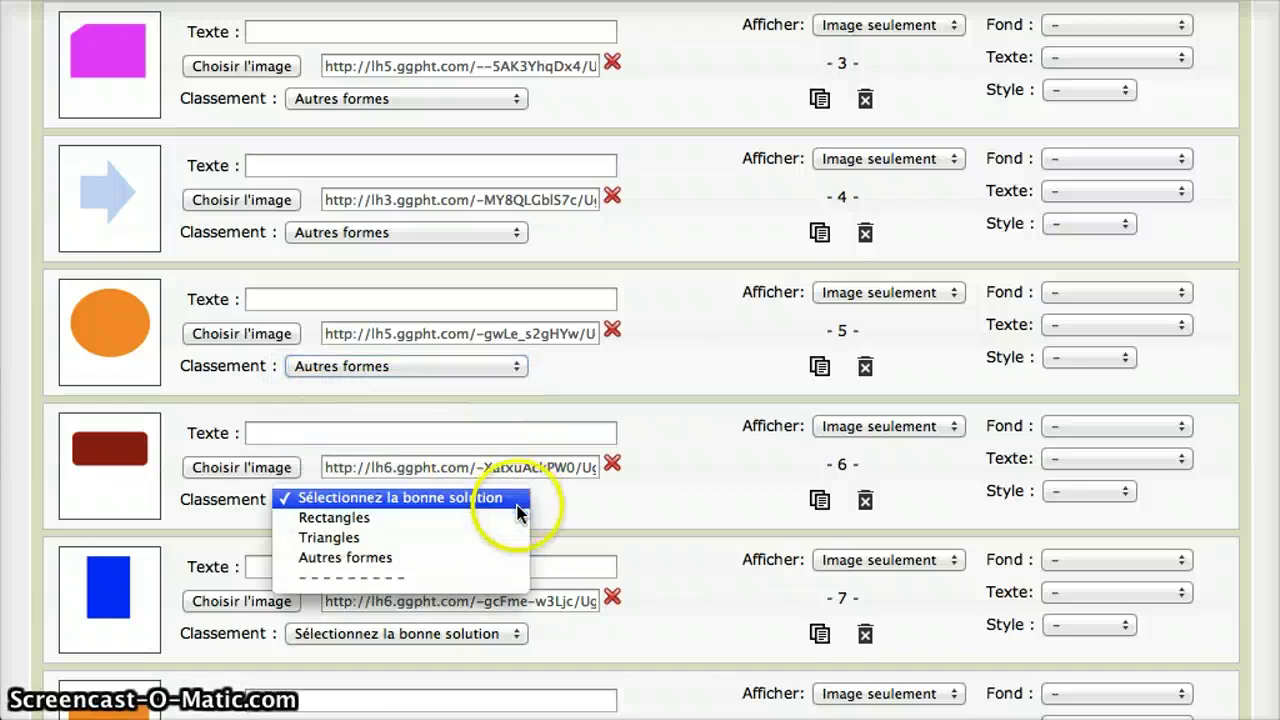
{"action": "left_click", "coordinate": [502, 558]}
- Classify the blue rectangle and the orange bar as Rectangles
{"action": "scroll", "coordinate": [510, 470], "scroll_direction": "down", "scroll_amount": 5}
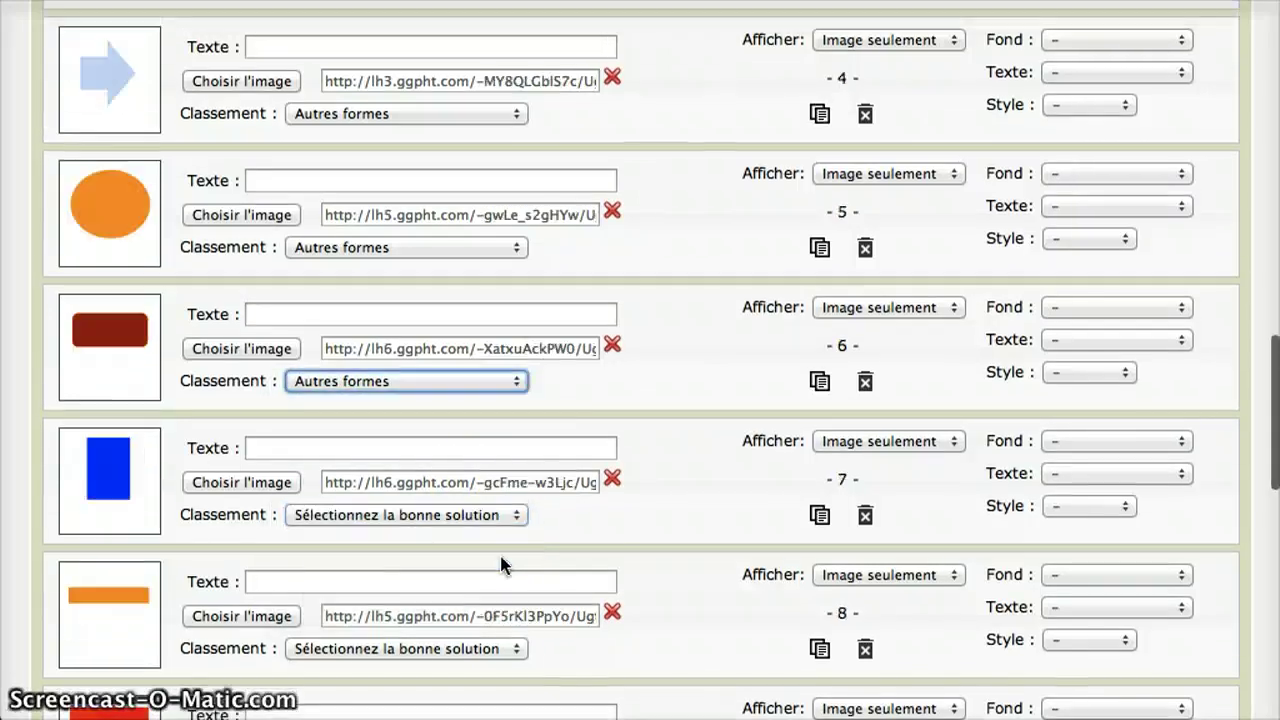
{"action": "left_click", "coordinate": [515, 385]}
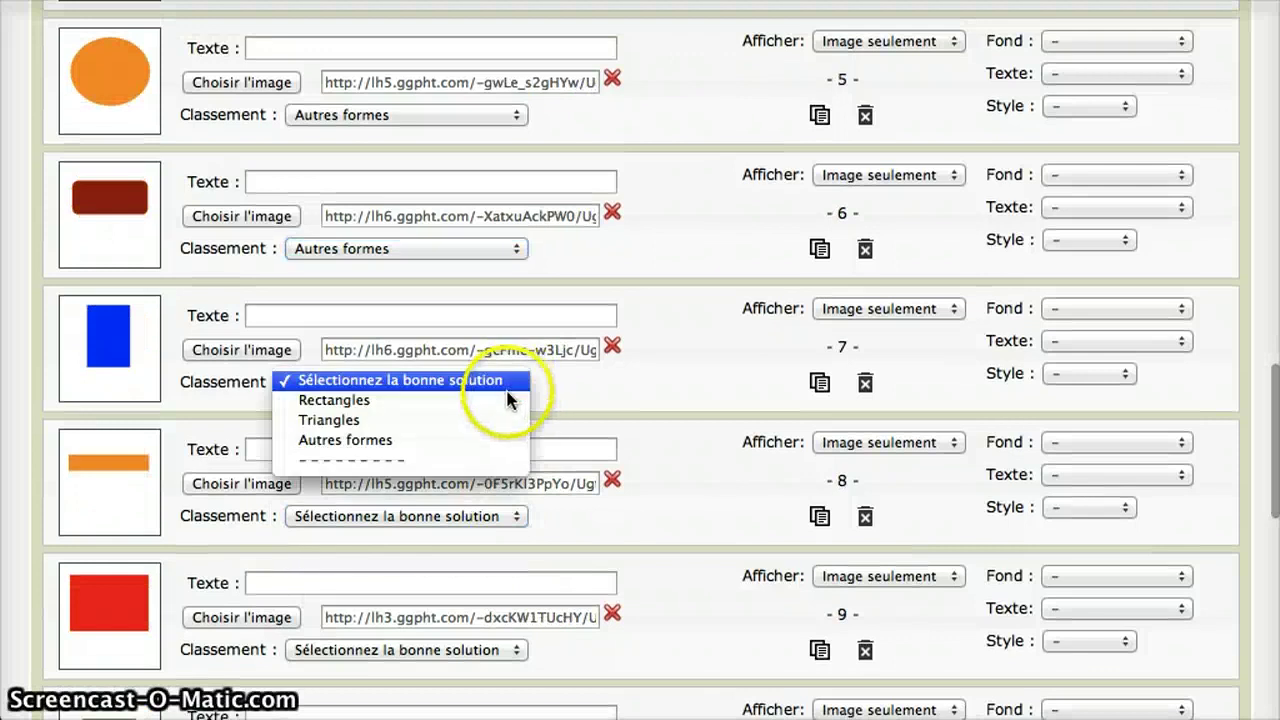
{"action": "left_click", "coordinate": [508, 400]}
{"action": "left_click", "coordinate": [510, 514]}
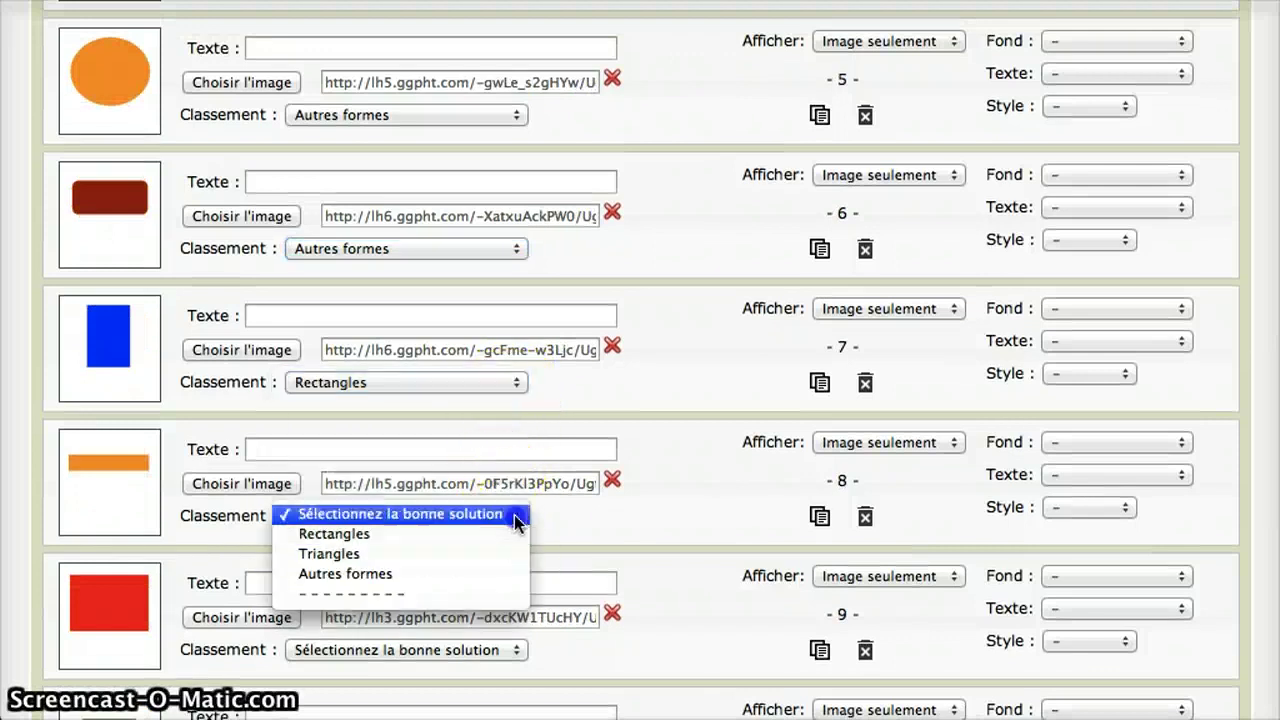
{"action": "left_click", "coordinate": [508, 538]}
- Classify the red and green rectangles as Rectangles
{"action": "scroll", "coordinate": [507, 540], "scroll_direction": "down", "scroll_amount": 5}
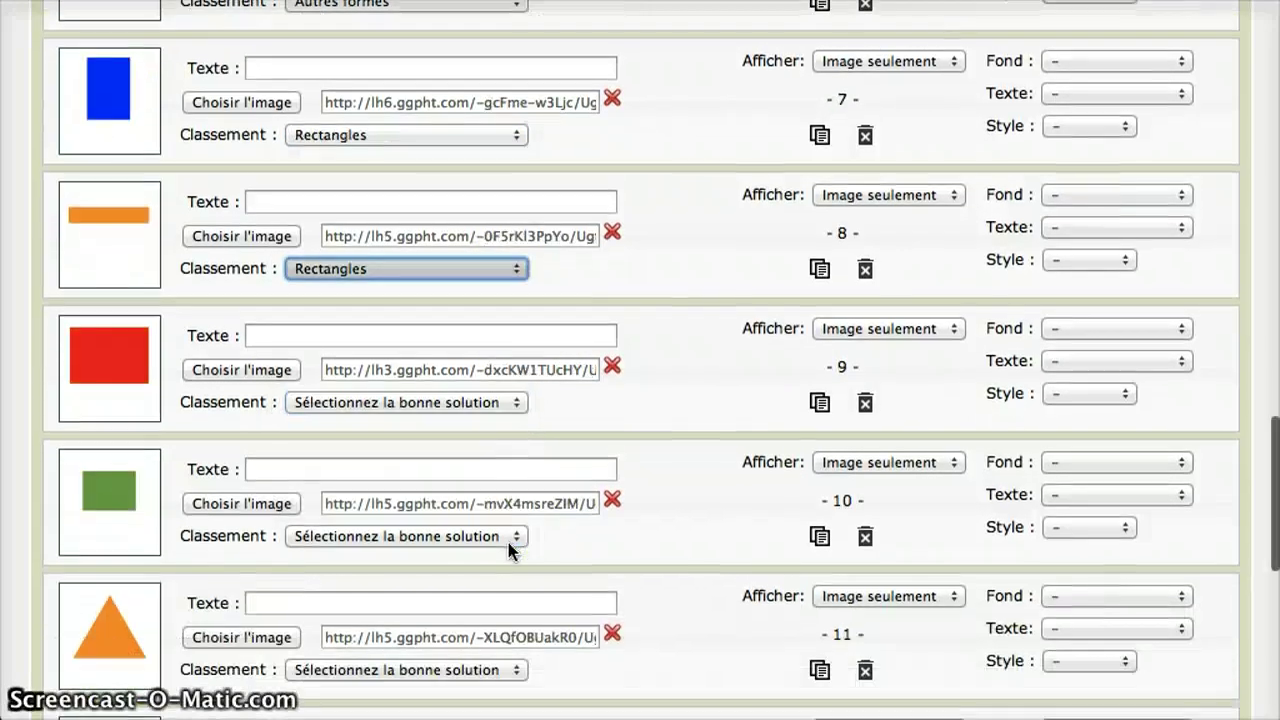
{"action": "left_click", "coordinate": [517, 405]}
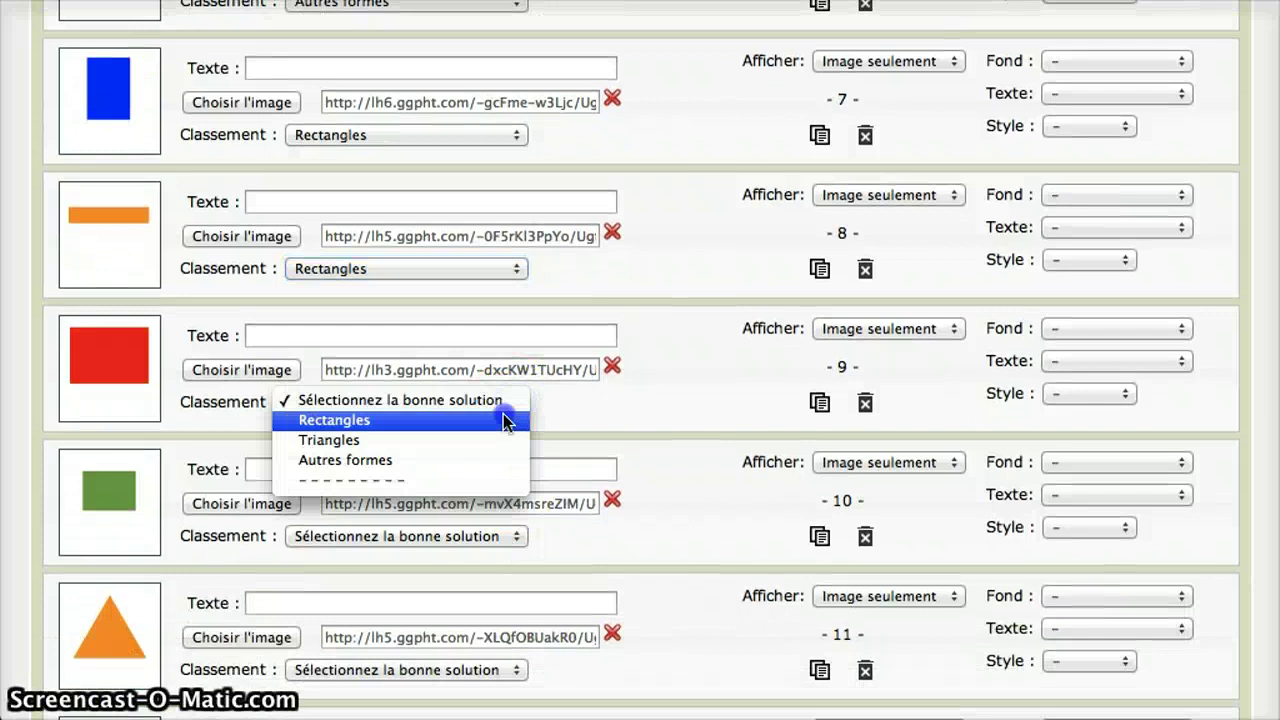
{"action": "left_click", "coordinate": [583, 420]}
{"action": "left_click", "coordinate": [508, 538]}
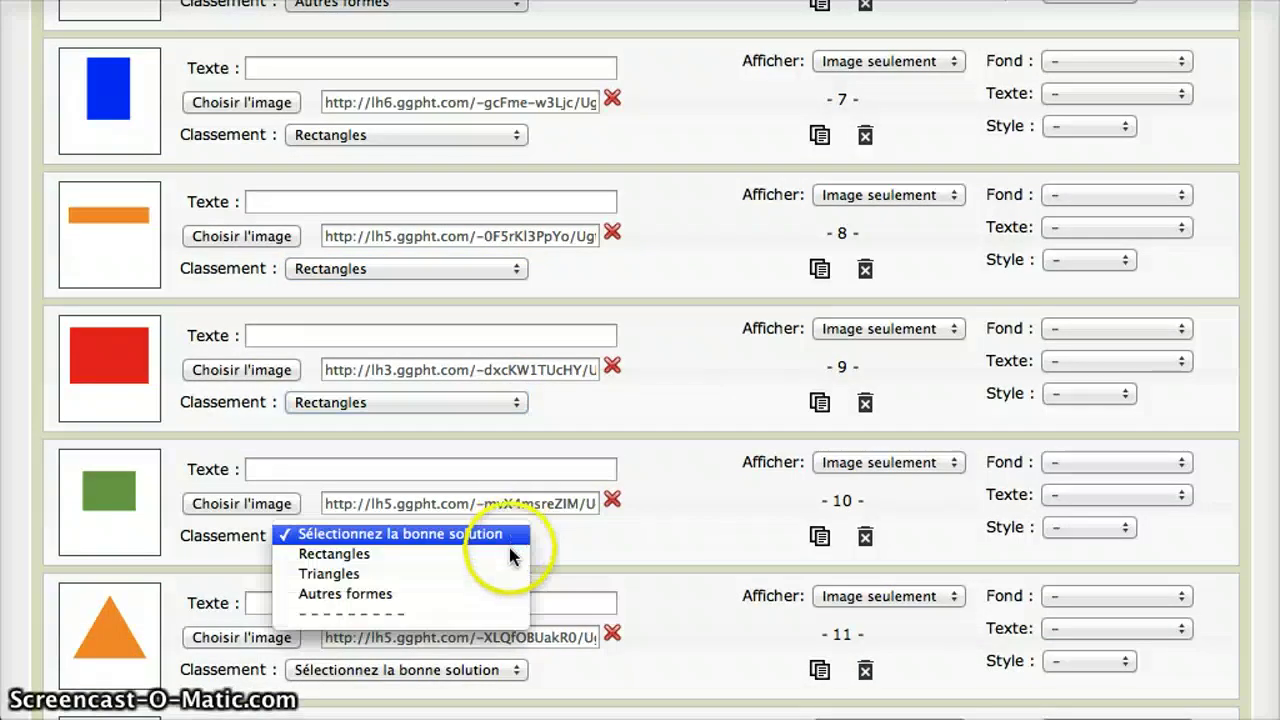
{"action": "left_click", "coordinate": [510, 554]}
- Set the orange, red and flat blue triangles to Triangles
{"action": "scroll", "coordinate": [509, 550], "scroll_direction": "down", "scroll_amount": 6}
{"action": "left_click", "coordinate": [520, 345]}
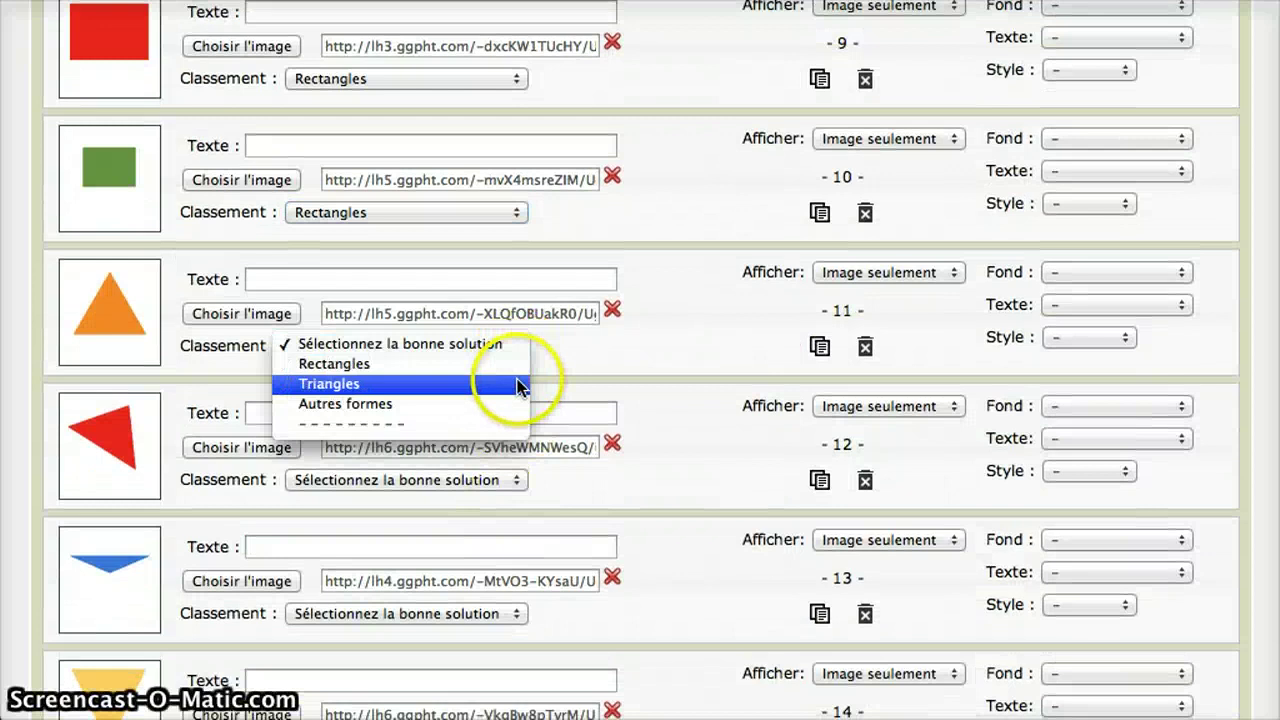
{"action": "left_click", "coordinate": [521, 383]}
{"action": "left_click", "coordinate": [520, 478]}
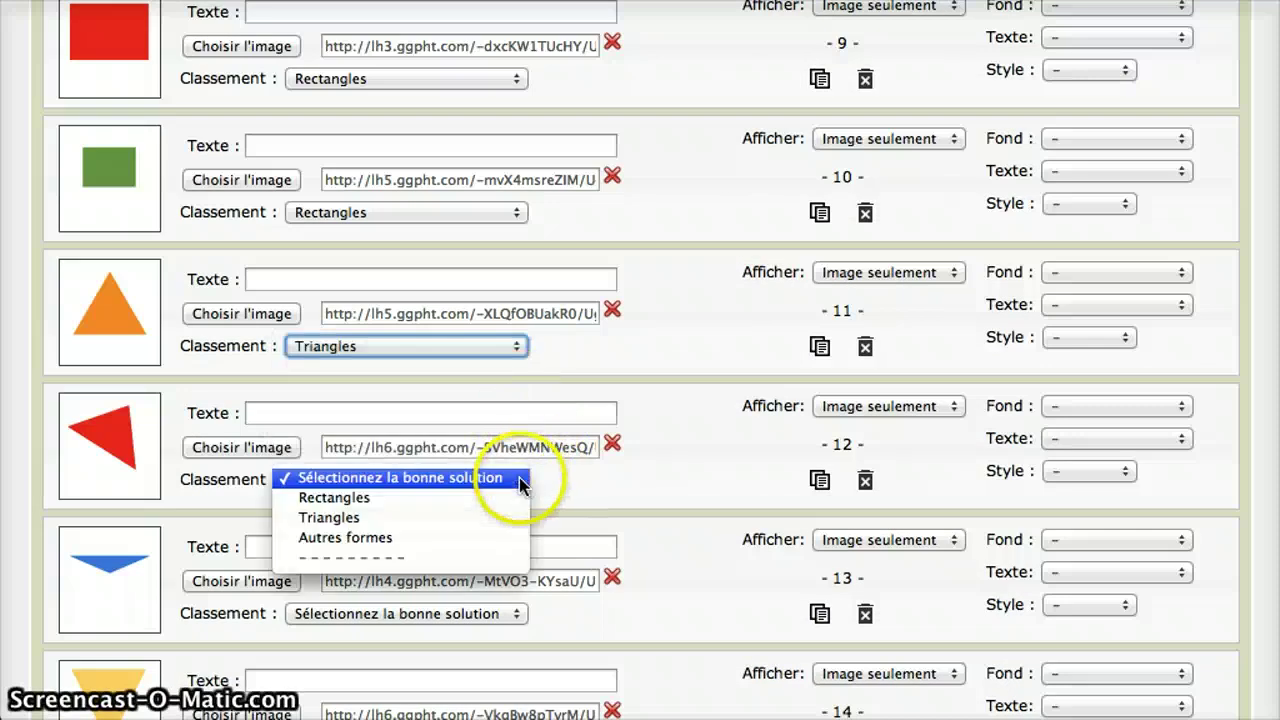
{"action": "left_click", "coordinate": [514, 519]}
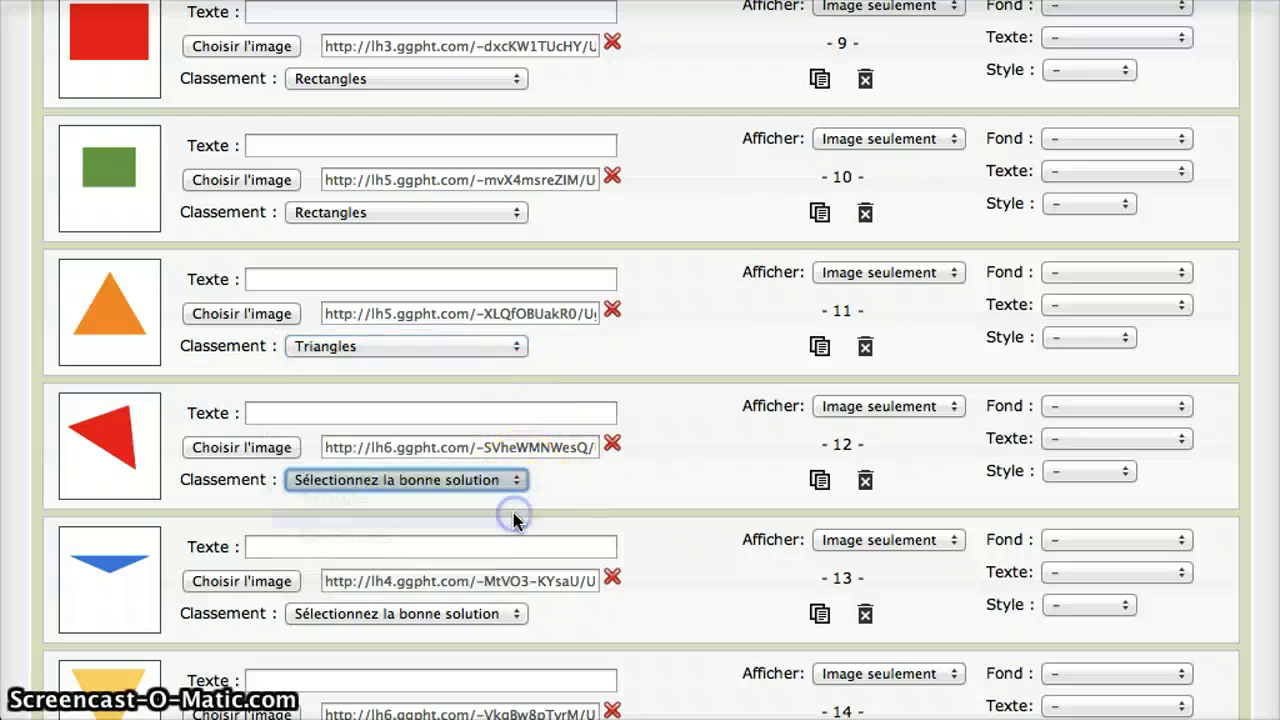
{"action": "left_click", "coordinate": [514, 613]}
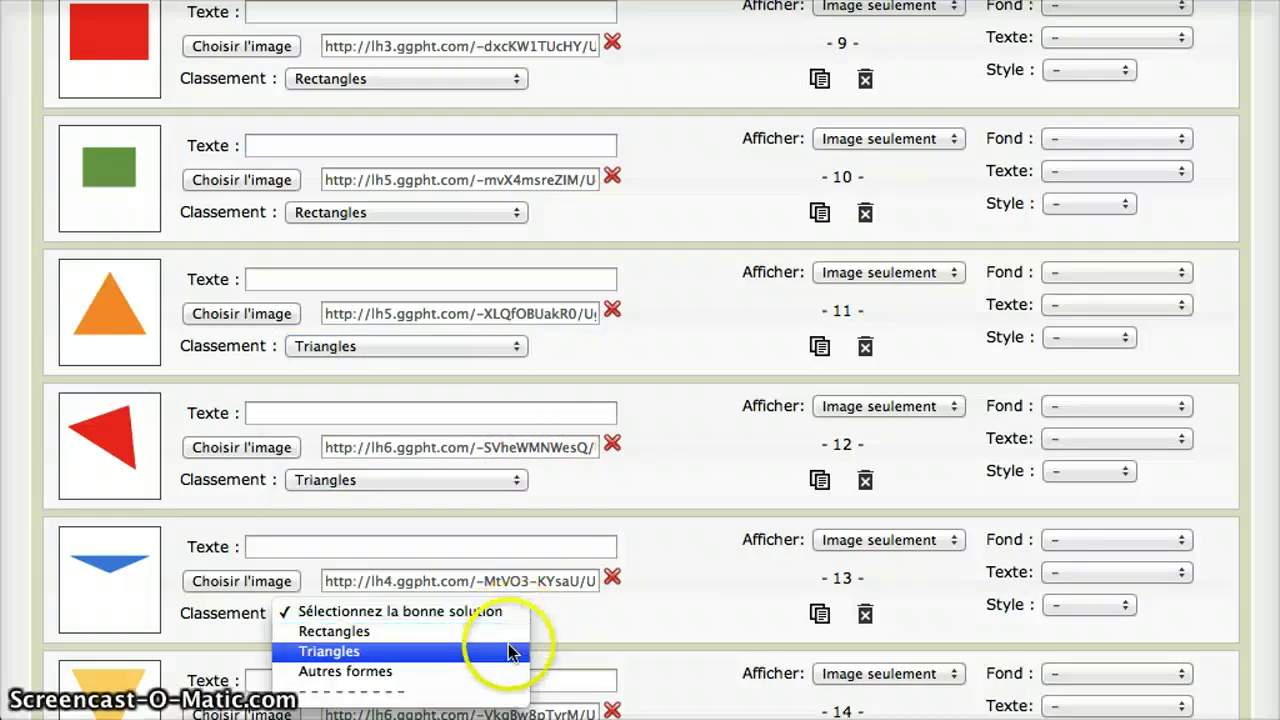
{"action": "left_click", "coordinate": [510, 650]}
- Set the yellow triangle and the green L-shape to Triangles
{"action": "scroll", "coordinate": [508, 650], "scroll_direction": "down", "scroll_amount": 3}
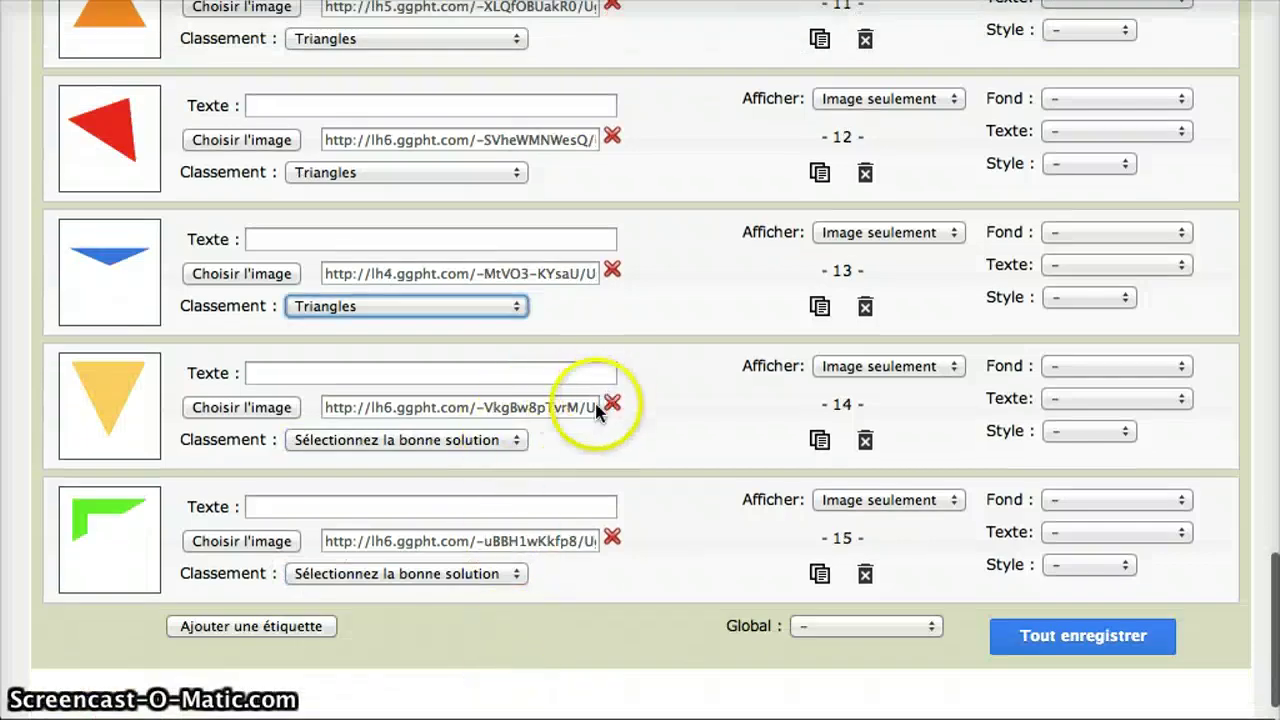
{"action": "left_click", "coordinate": [516, 440]}
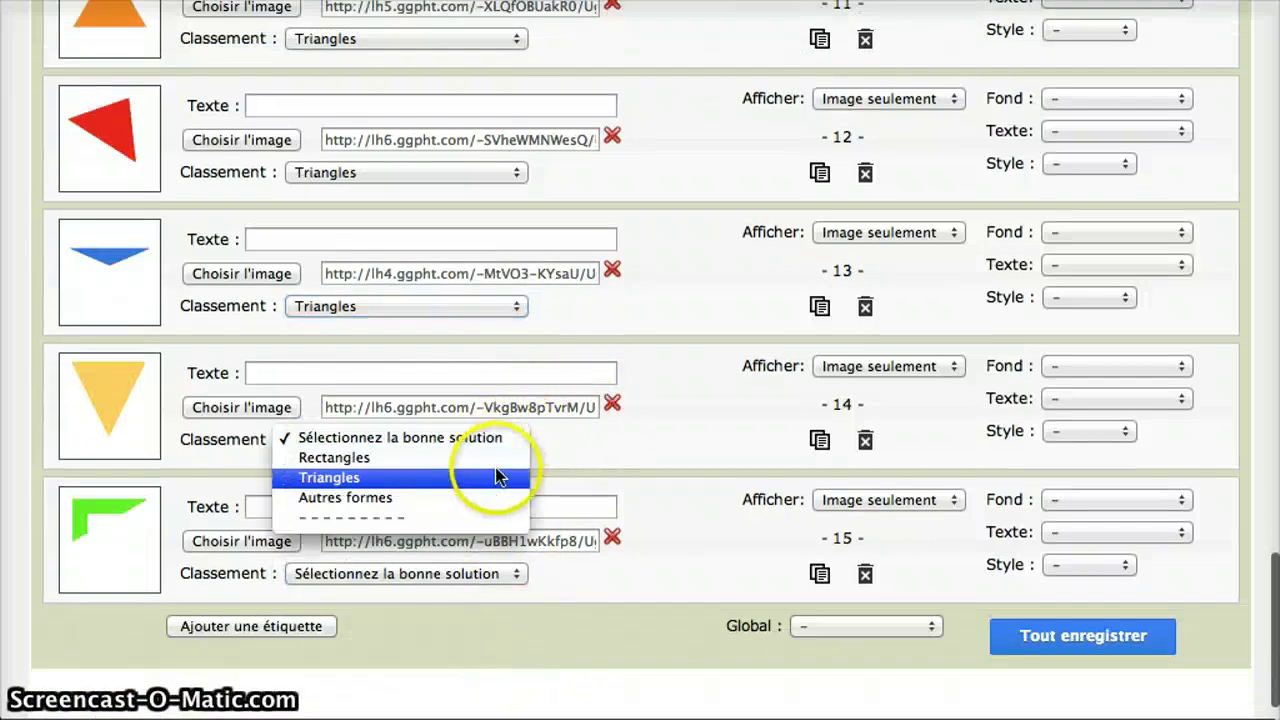
{"action": "left_click", "coordinate": [497, 475]}
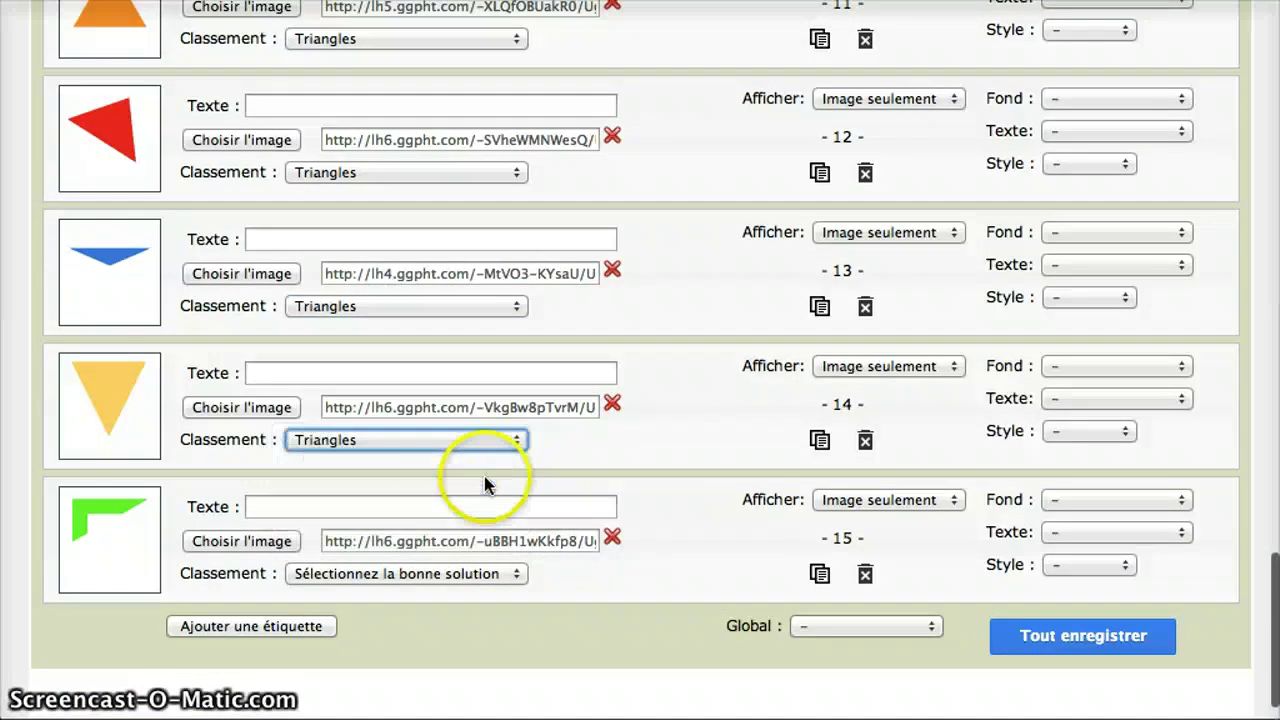
{"action": "left_click", "coordinate": [517, 573]}
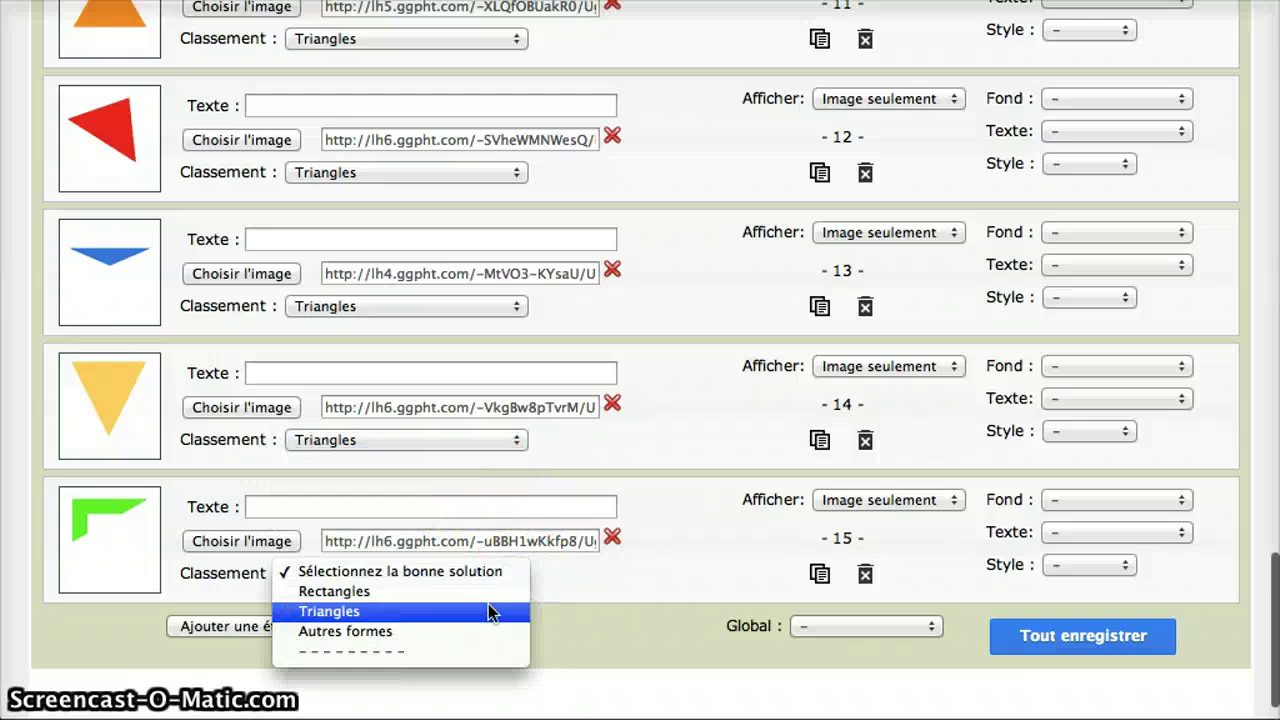
{"action": "left_click", "coordinate": [490, 612]}
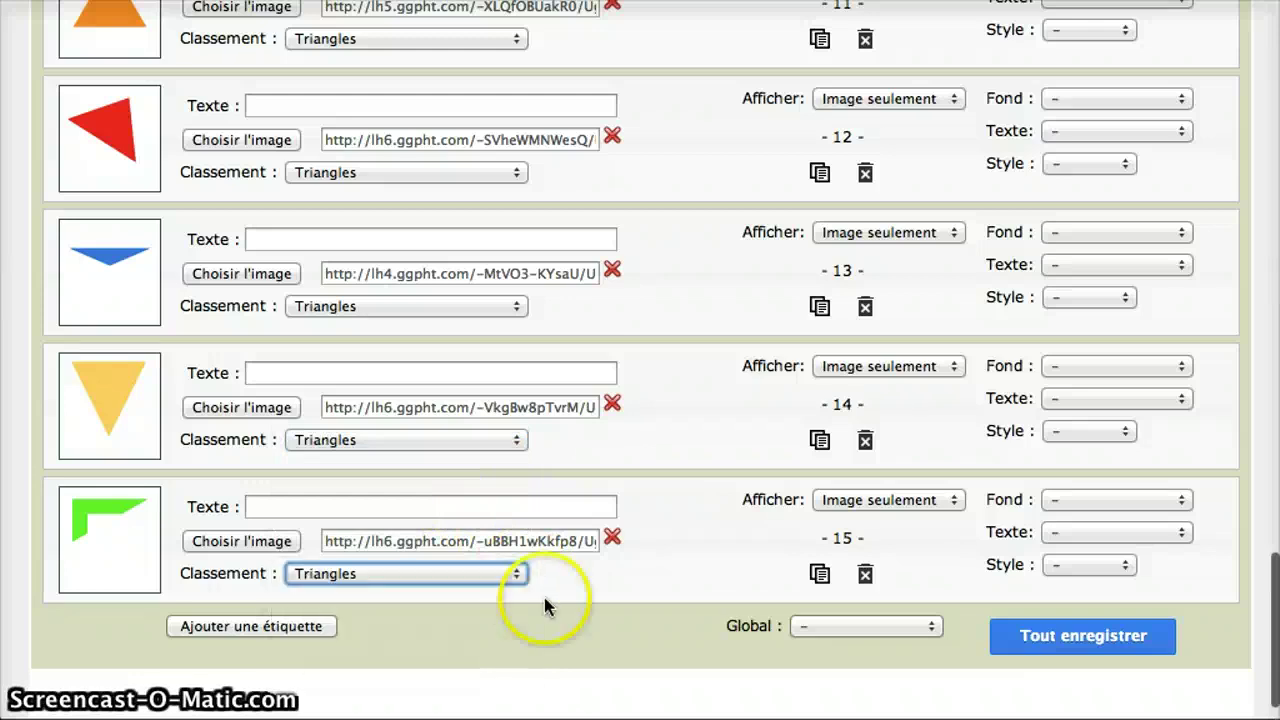
- Save all 15 labels, then load 'Classer des rectangles et triangles' in the student app
{"action": "left_click", "coordinate": [1049, 637]}
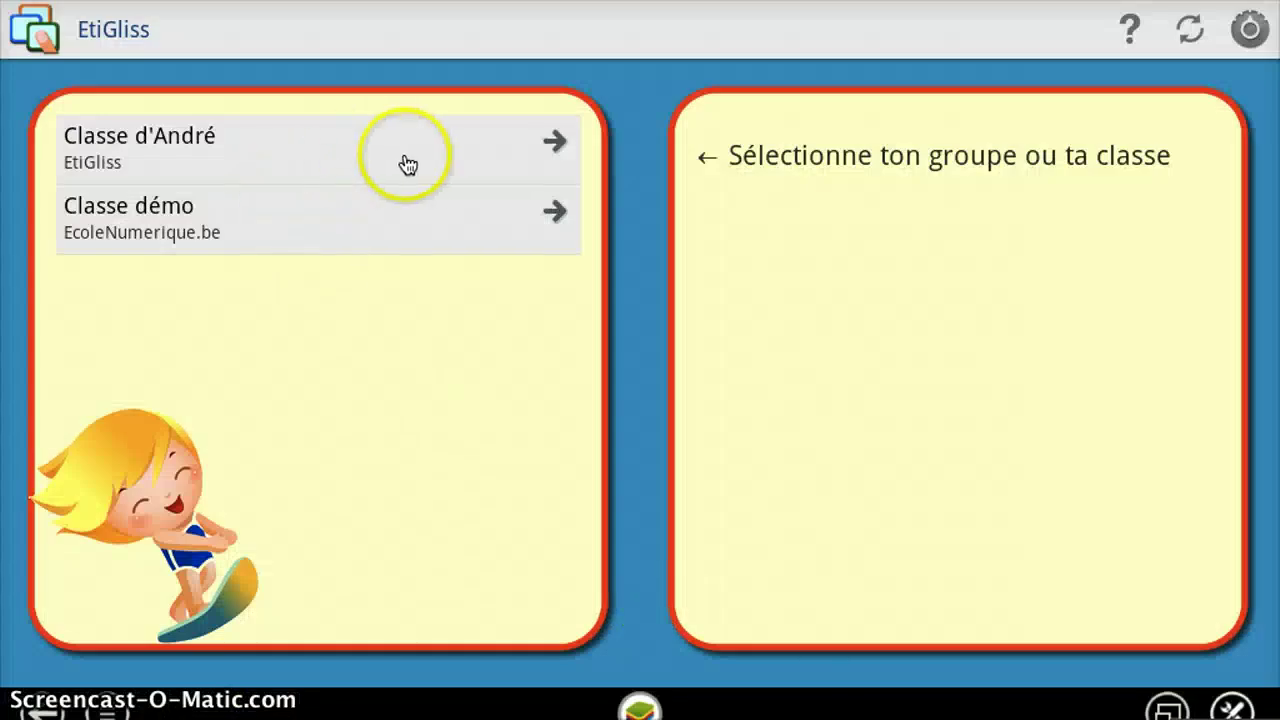
{"action": "left_click", "coordinate": [1182, 27]}
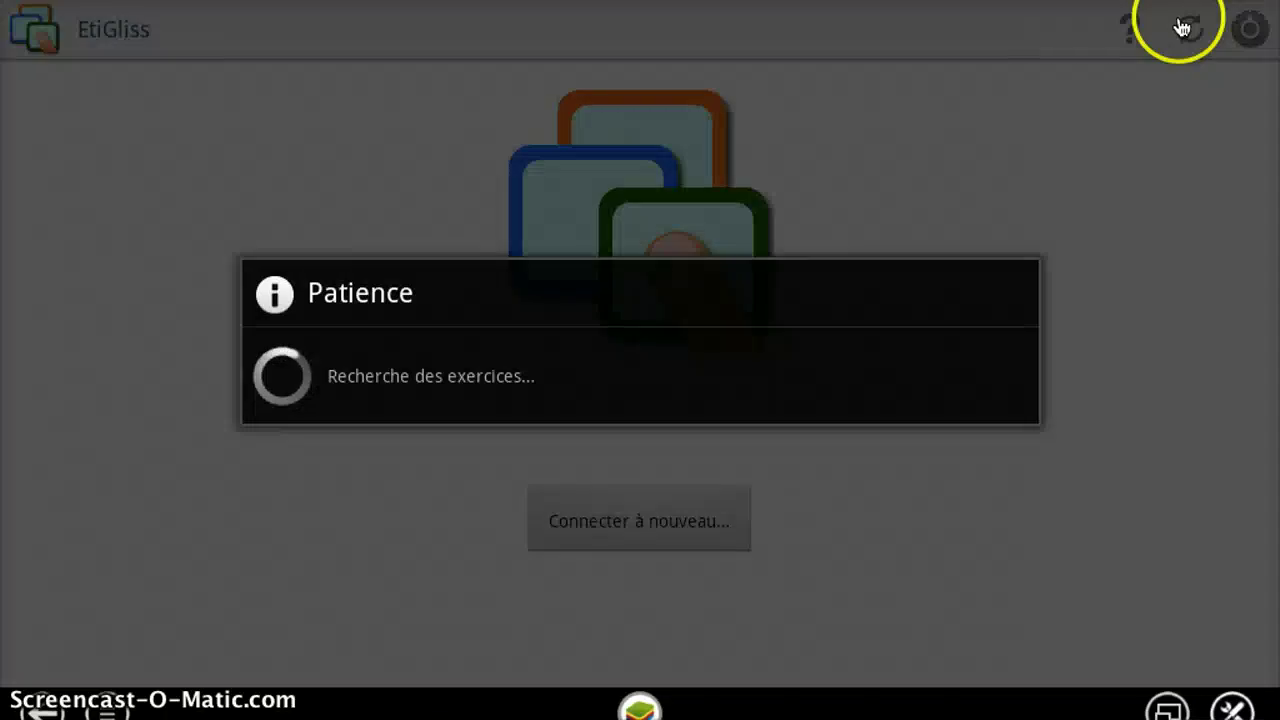
{"action": "left_click", "coordinate": [386, 166]}
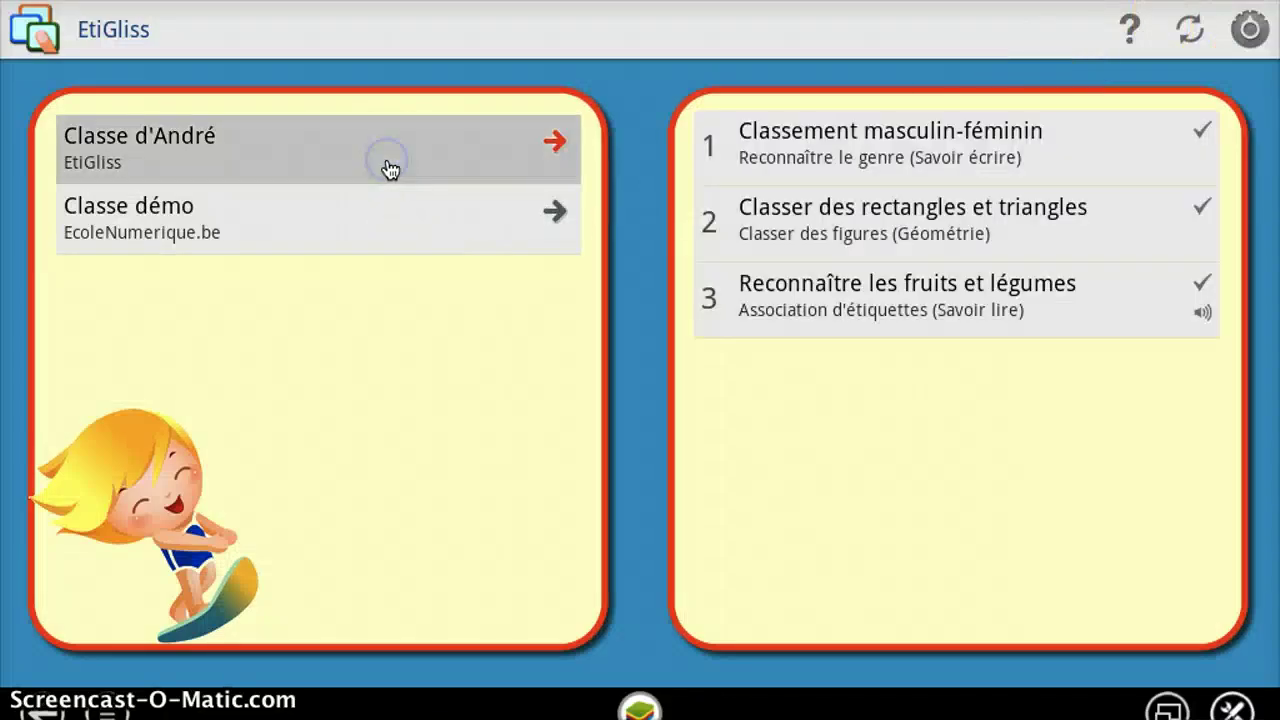
{"action": "left_click", "coordinate": [843, 228]}
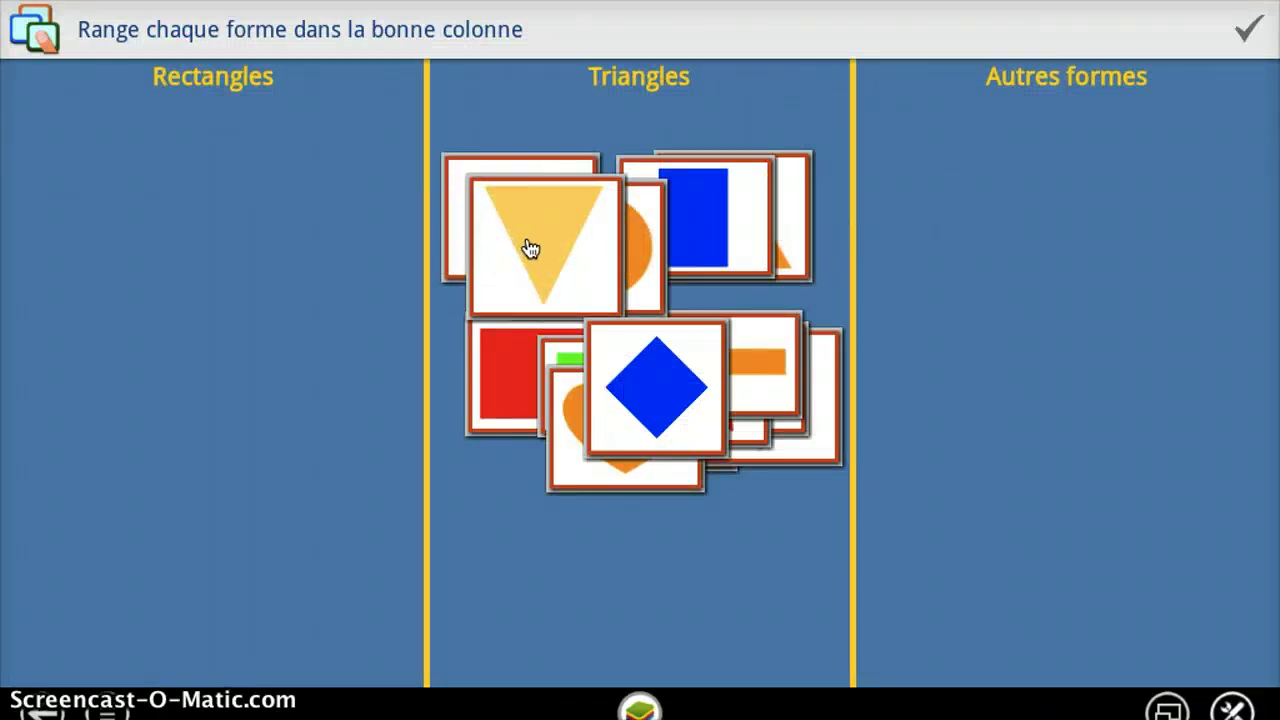
{"action": "left_click", "coordinate": [577, 238]}
{"action": "mouse_move", "coordinate": [583, 241]}
{"action": "left_mouse_down"}
{"action": "mouse_move", "coordinate": [334, 403]}
{"action": "mouse_move", "coordinate": [72, 705]}
{"action": "left_mouse_up"}
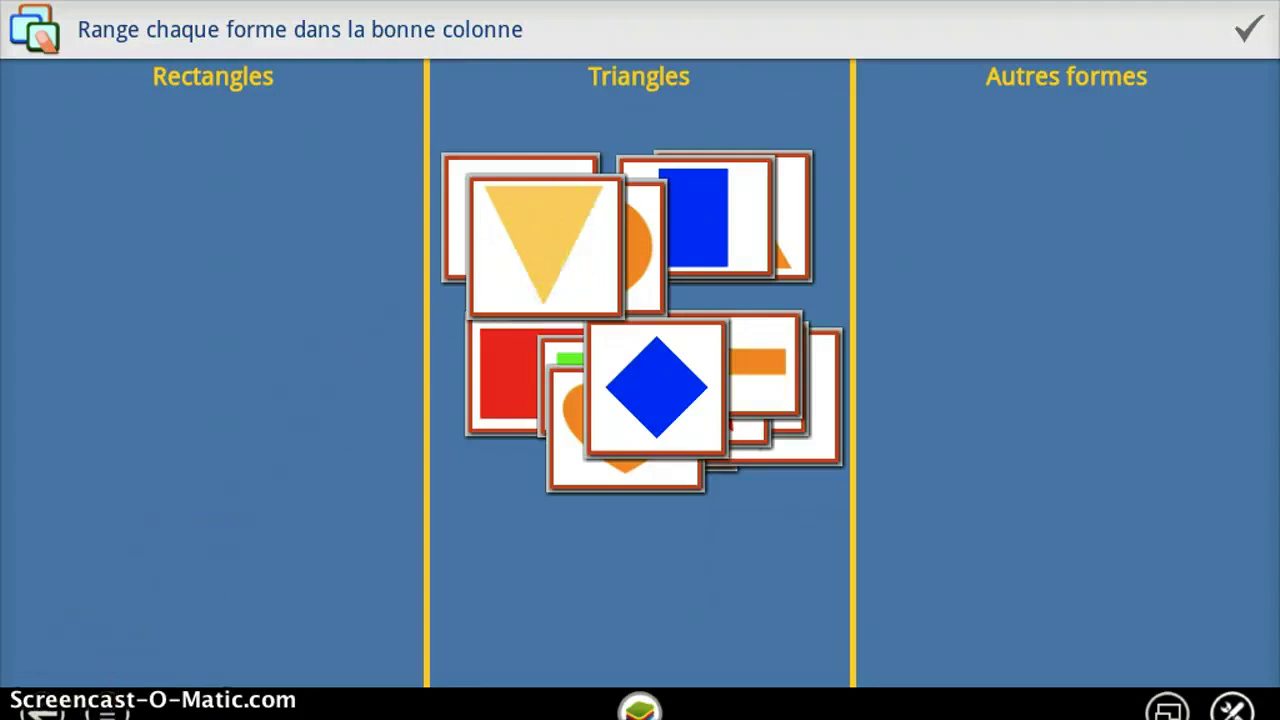